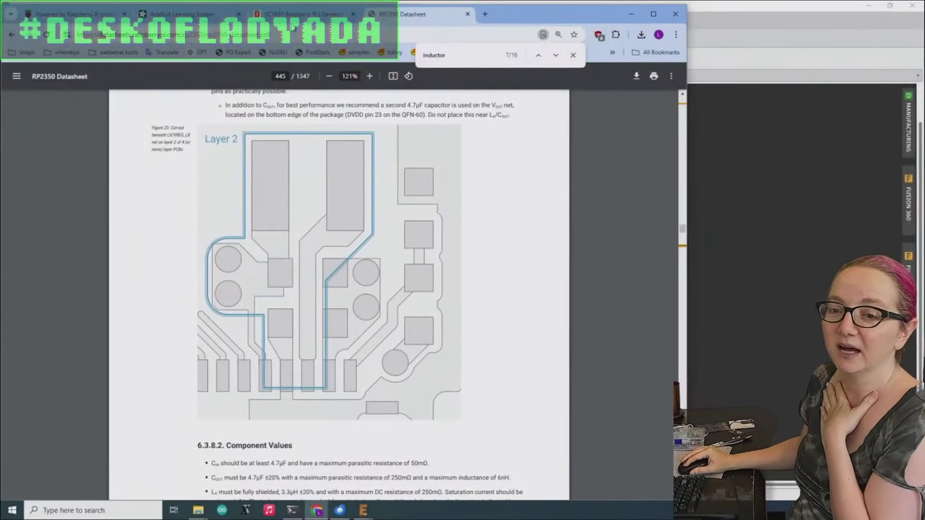
# Maximize the datasheet window and bring the Figure 22 layout into view
pyautogui.moveTo(551, 18); pyautogui.dragTo(591, 21)
pyautogui.doubleClick(591, 20)
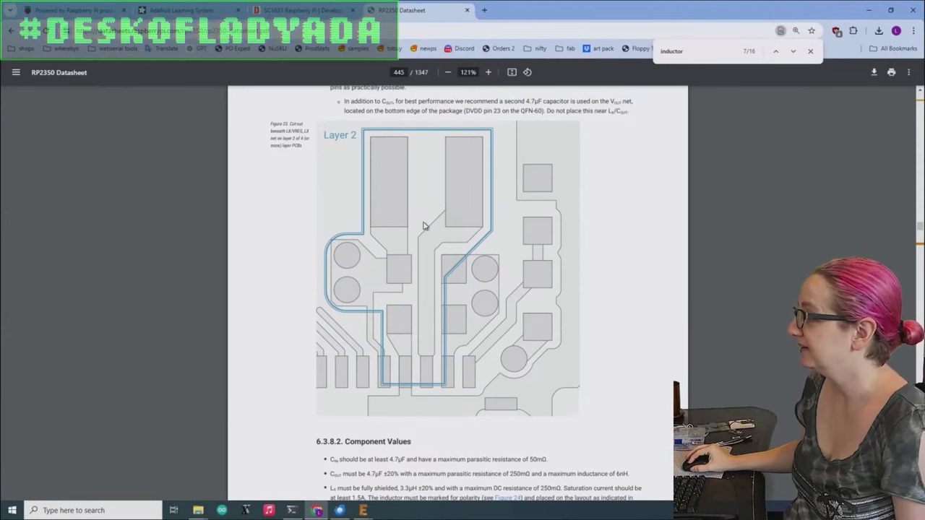
pyautogui.scroll(2, 427, 217)
pyautogui.scroll(10, 429, 205)
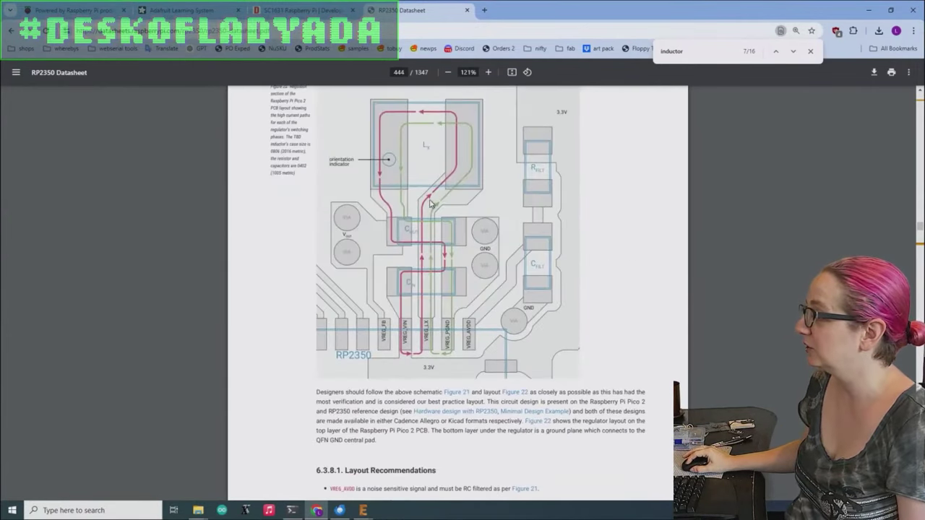
pyautogui.scroll(-1, 430, 204)
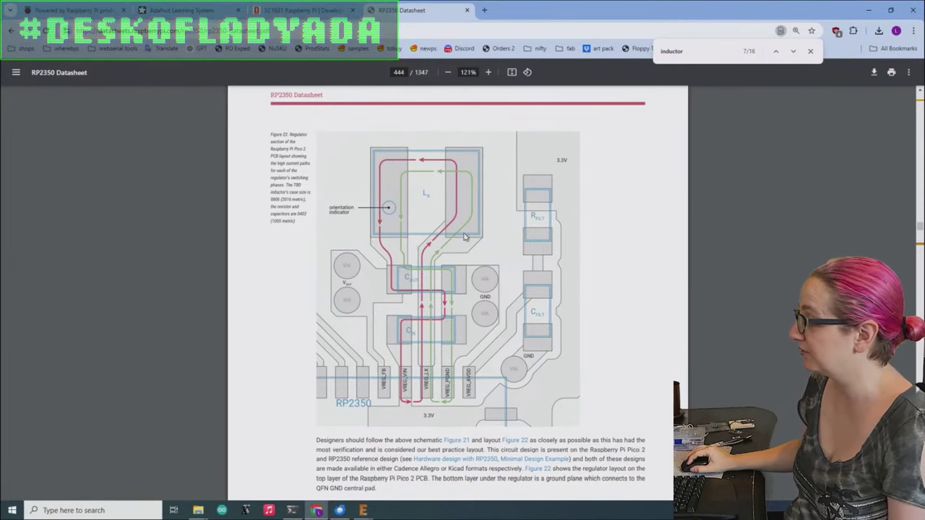
# Read the custom 3.3µH polarity-marked inductor paragraph on page 446 and select its 'TBD' part number
pyautogui.scroll(-10, 466, 246)
pyautogui.scroll(-10, 469, 253)
pyautogui.scroll(4, 455, 250)
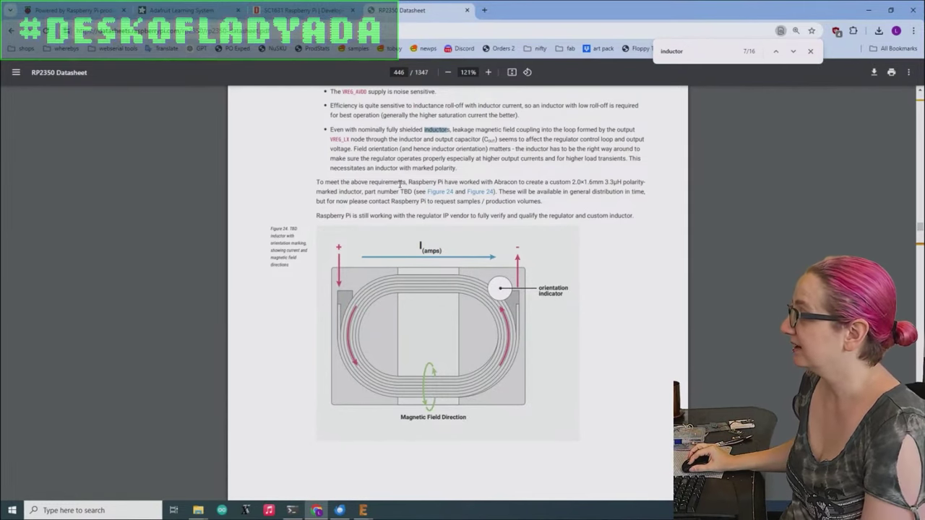
pyautogui.scroll(5, 405, 184)
pyautogui.moveTo(288, 197); pyautogui.dragTo(303, 186)
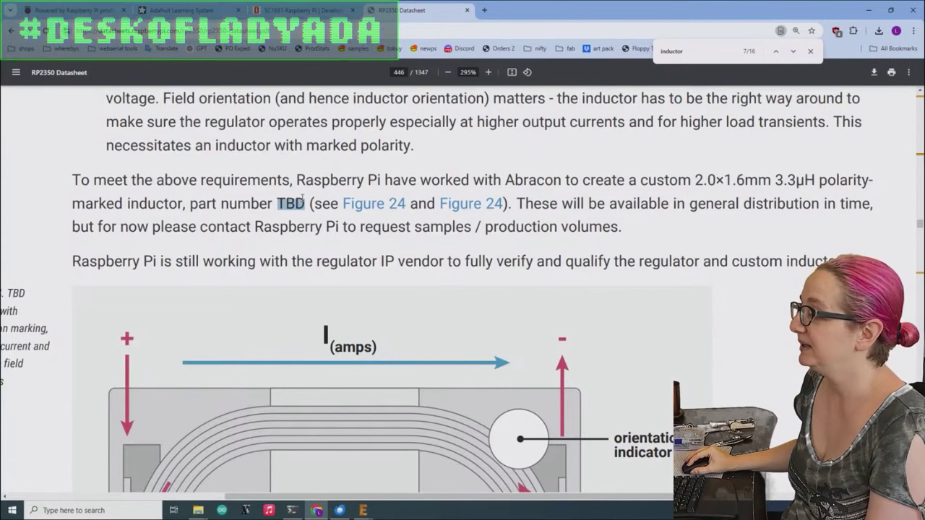
pyautogui.scroll(-2, 571, 217)
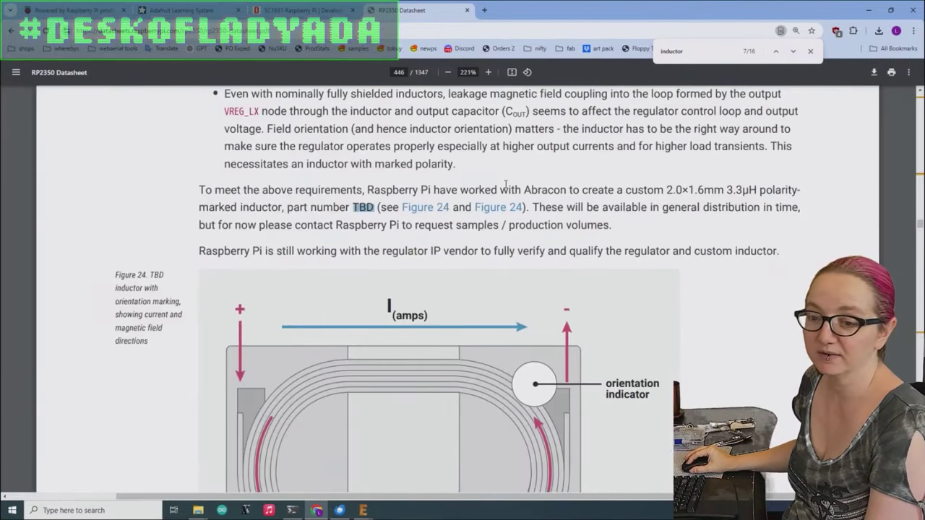
pyautogui.scroll(-2, 505, 185)
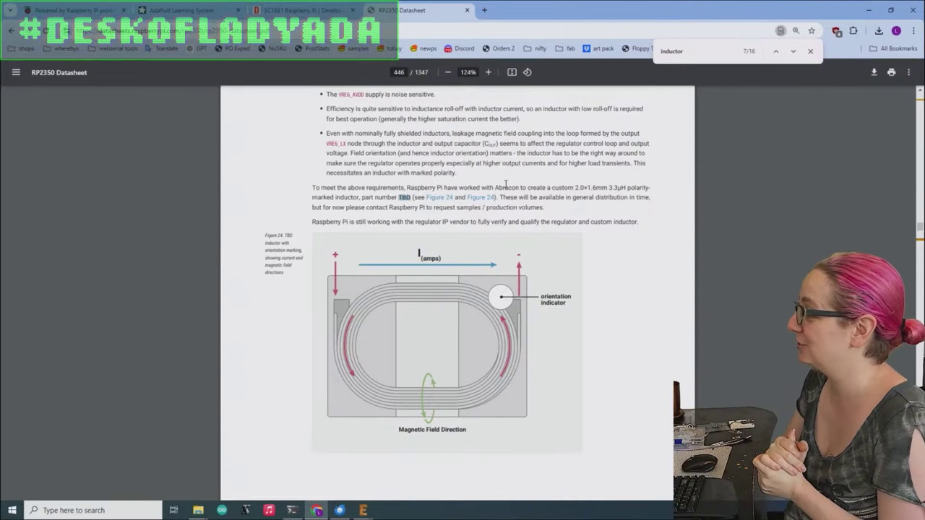
# In 6.3.8.2 Component Values, highlight the shielded 3.3µH, 250mΩ DCR, 1.5A saturation and TBD phrases
pyautogui.scroll(8, 506, 185)
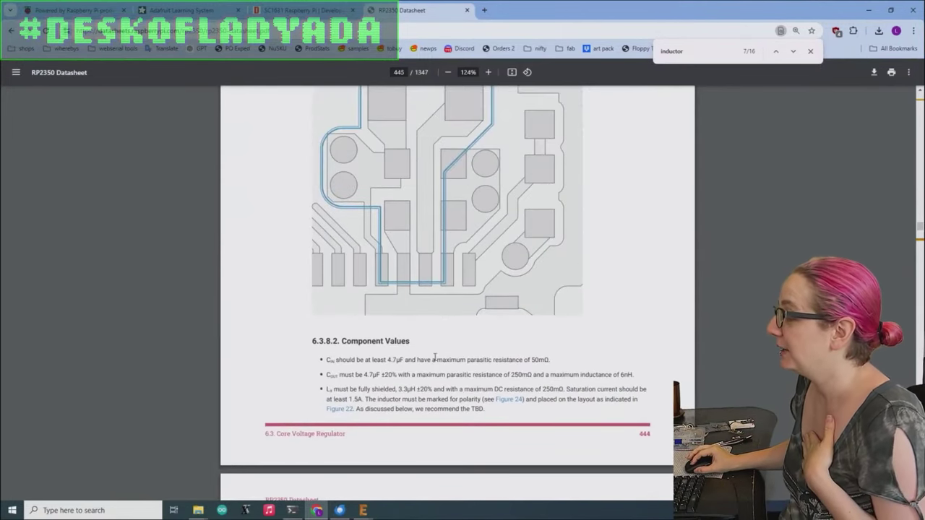
pyautogui.scroll(5, 397, 393)
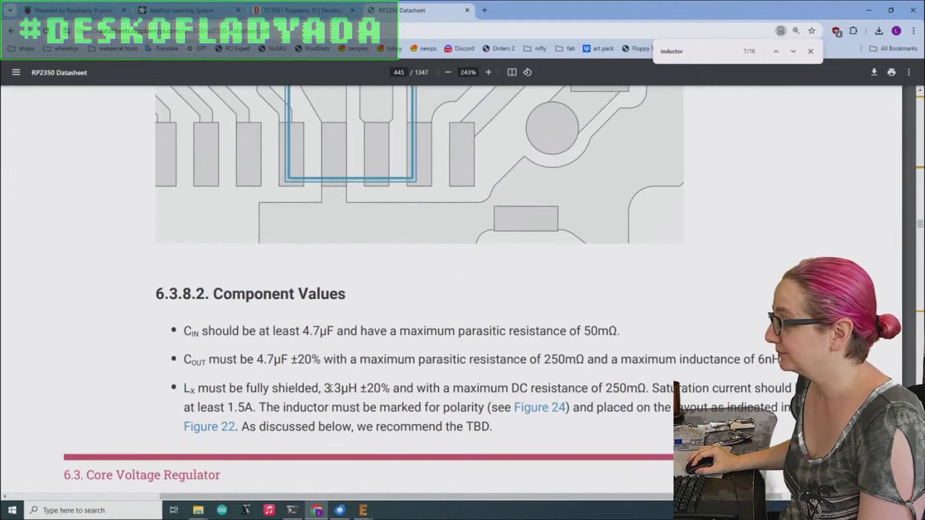
pyautogui.moveTo(246, 386); pyautogui.dragTo(357, 388)
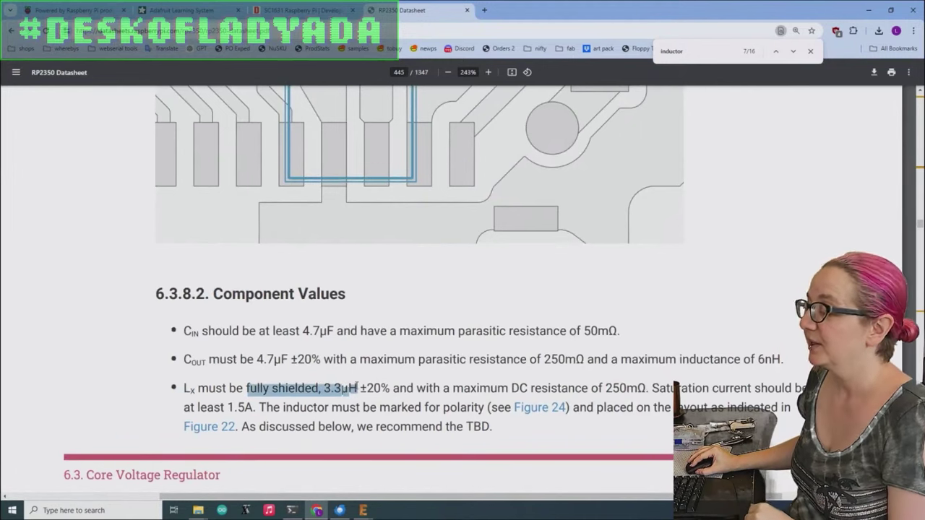
pyautogui.click(374, 387)
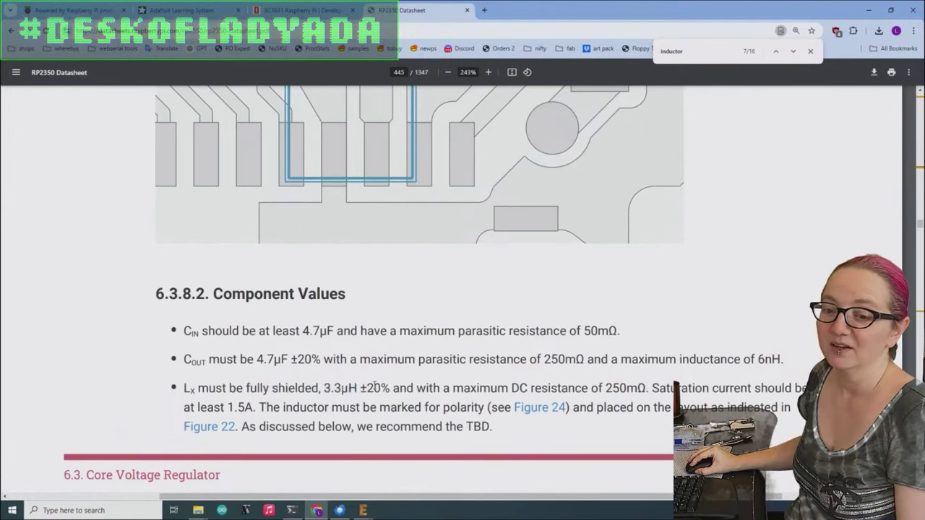
pyautogui.scroll(-1, 438, 352)
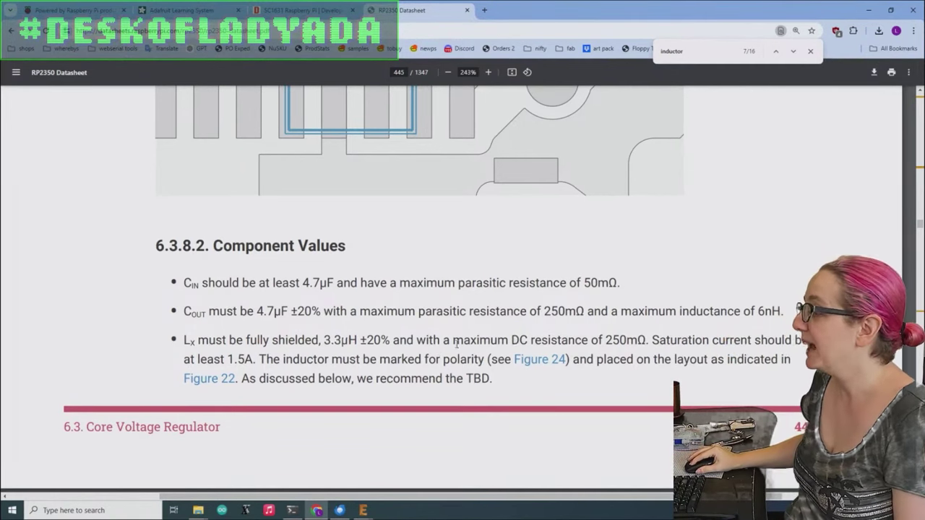
pyautogui.moveTo(499, 342); pyautogui.dragTo(653, 344)
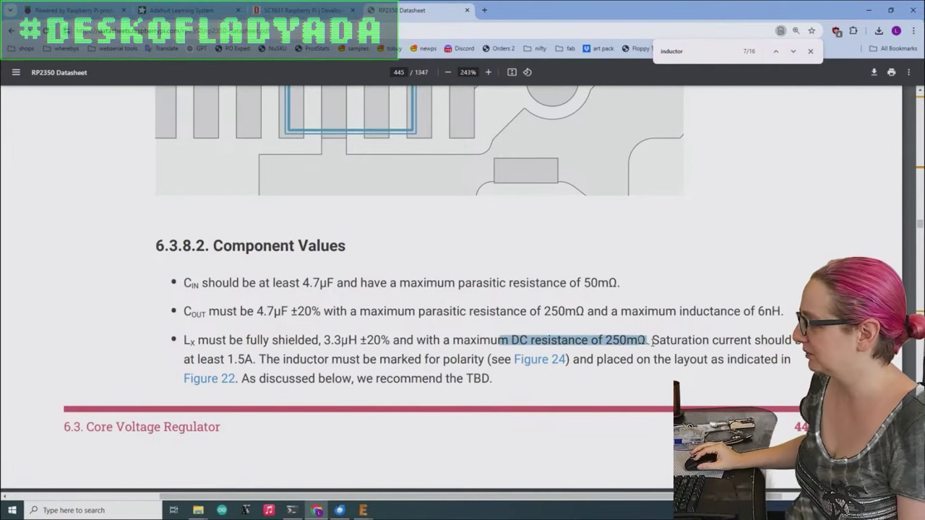
pyautogui.moveTo(649, 342); pyautogui.dragTo(254, 360)
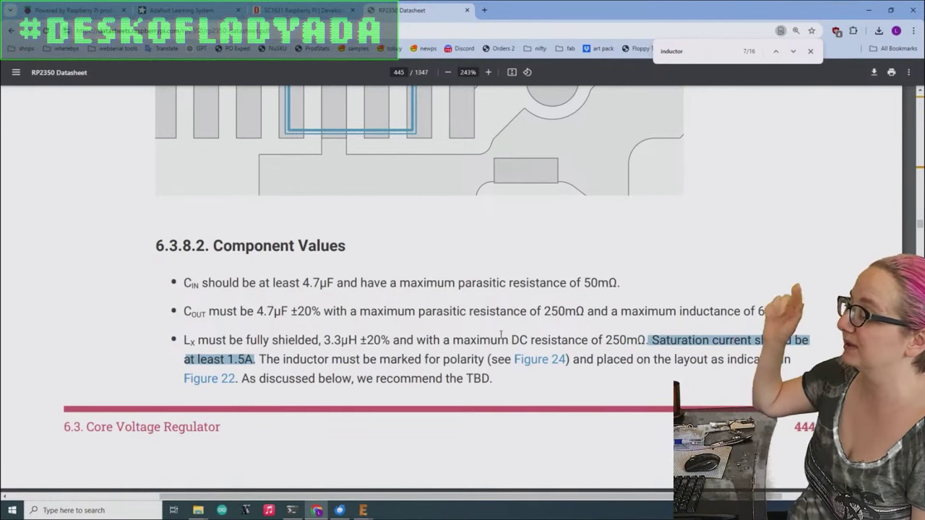
pyautogui.moveTo(458, 378); pyautogui.dragTo(496, 378)
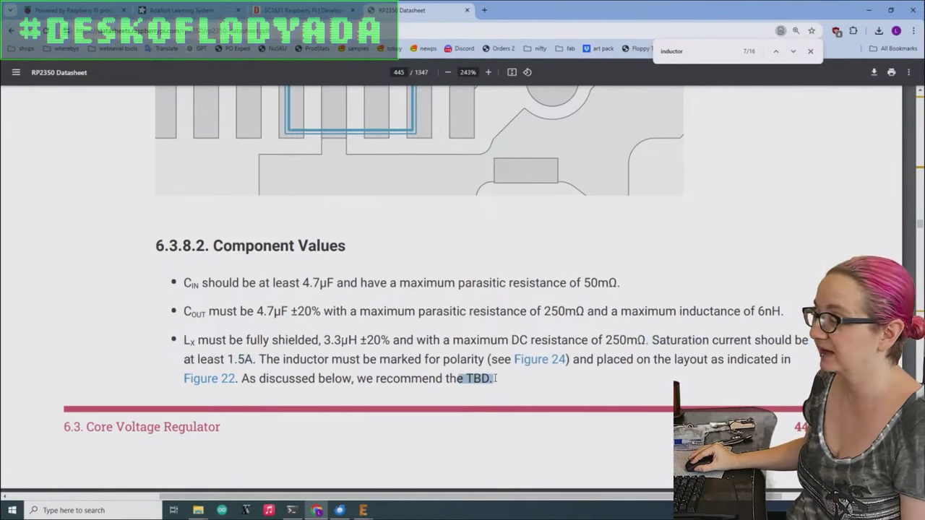
# Load digikey.com in a new browser tab
pyautogui.click(484, 10)
pyautogui.write('digikey.com')
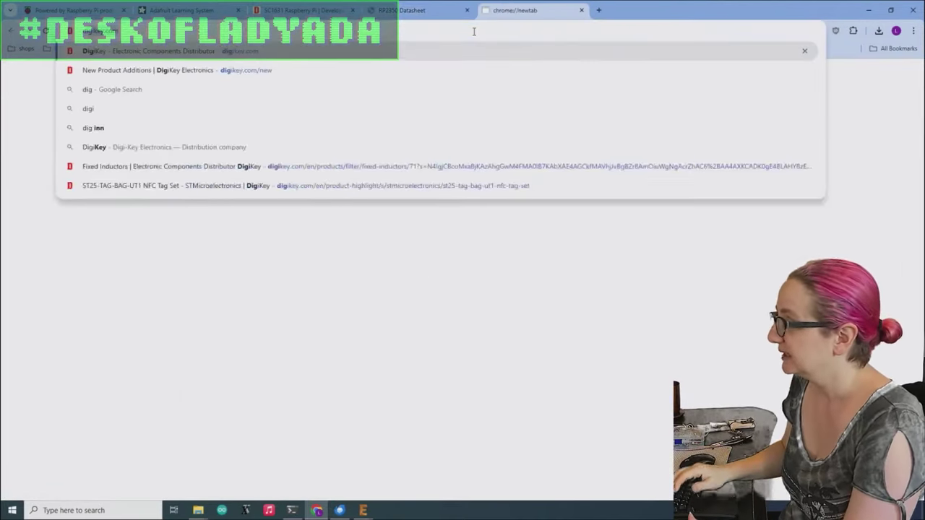
pyautogui.press('Return')
# Copy 3.3µH from the datasheet and search DigiKey for '3.3uH'
pyautogui.click(411, 16)
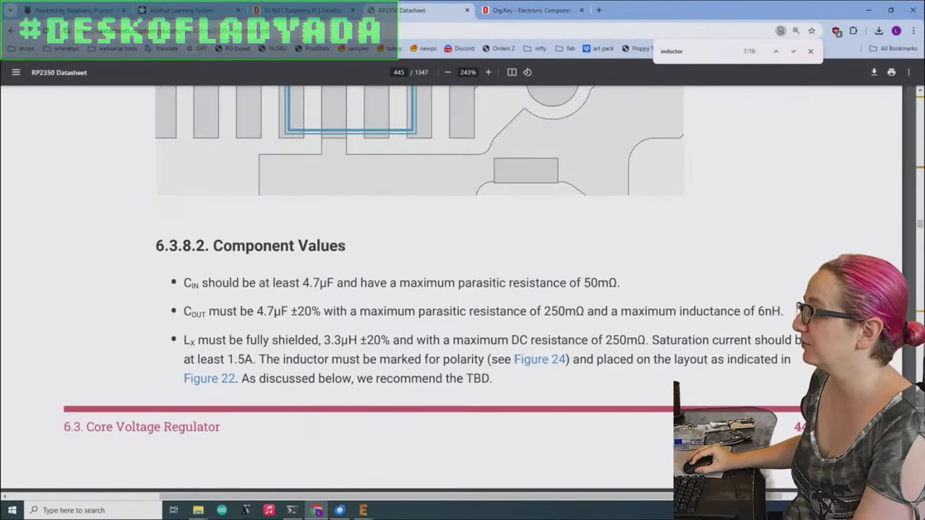
pyautogui.moveTo(324, 333); pyautogui.dragTo(355, 337)
pyautogui.hotkey('ctrl', 'c')
pyautogui.click(553, 11)
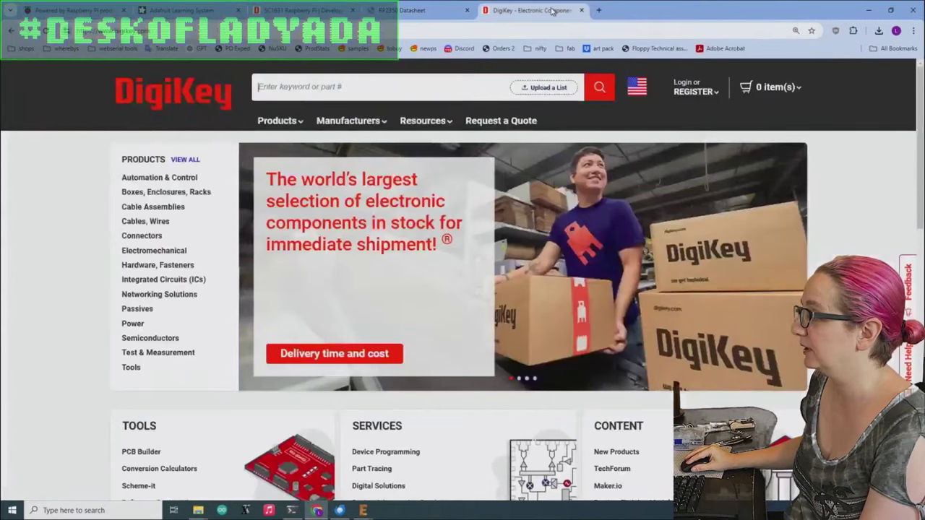
pyautogui.click(325, 87)
pyautogui.hotkey('ctrl', 'v')
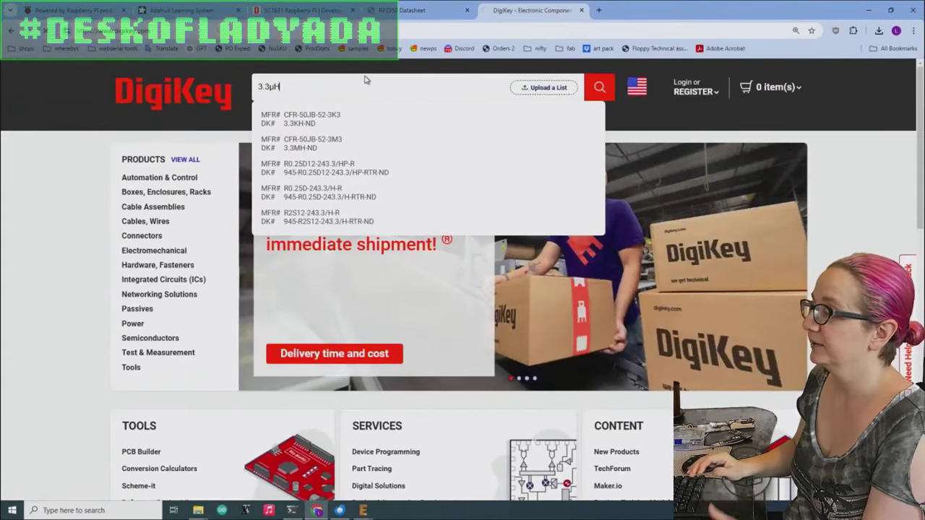
pyautogui.press('Return')
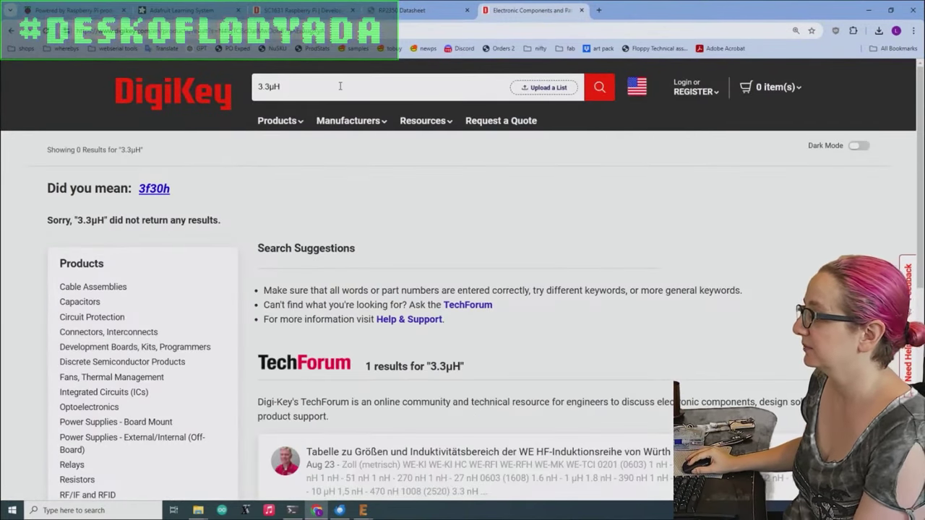
pyautogui.write('u')
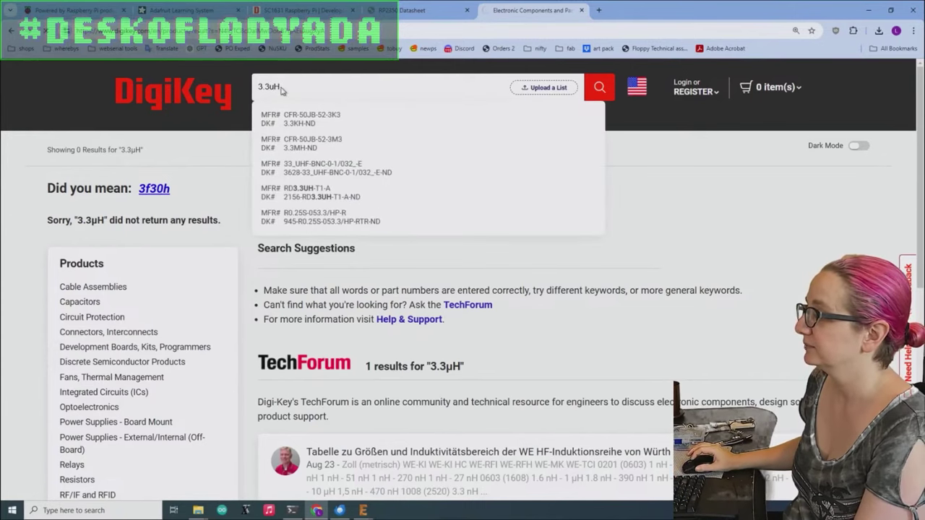
pyautogui.press('Return')
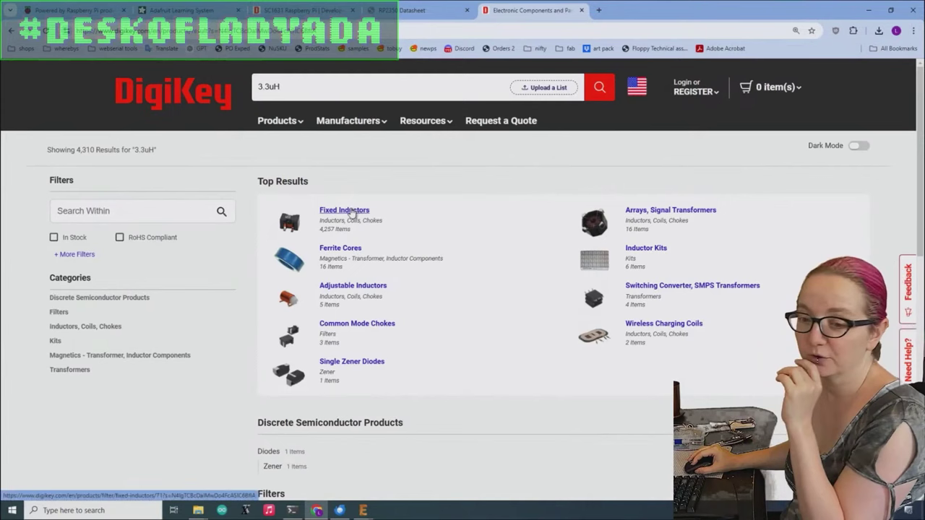
# Open Fixed Inductors and filter for Active status, 3.3 µH, In Stock and marketplace excluded
pyautogui.click(352, 211)
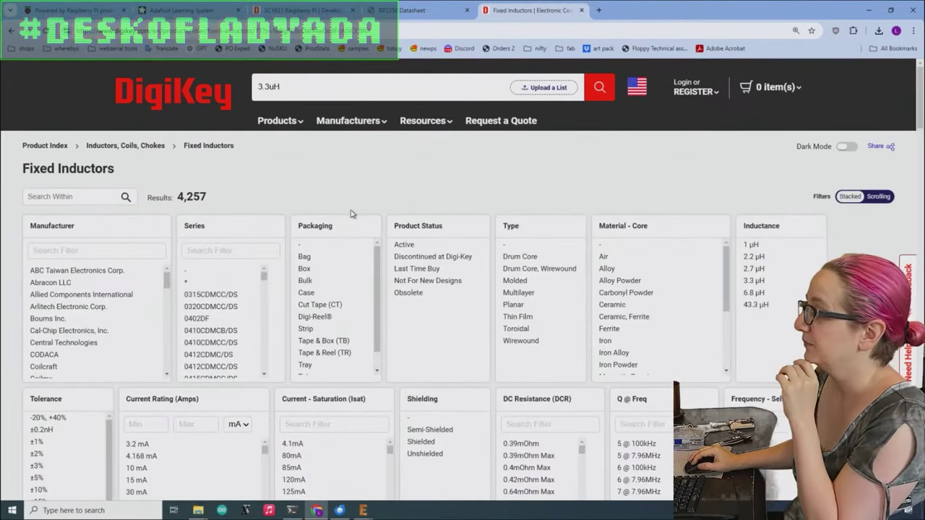
pyautogui.scroll(-2, 865, 255)
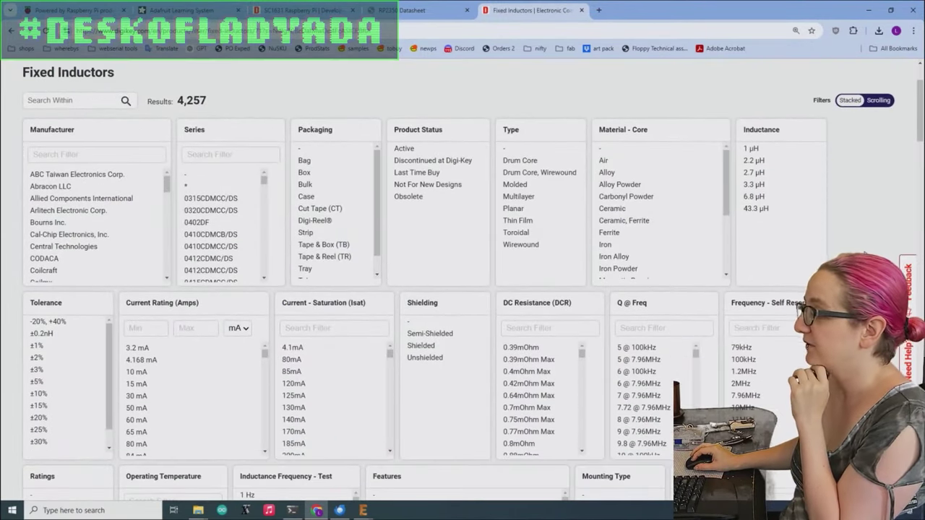
pyautogui.doubleClick(191, 102)
pyautogui.click(234, 101)
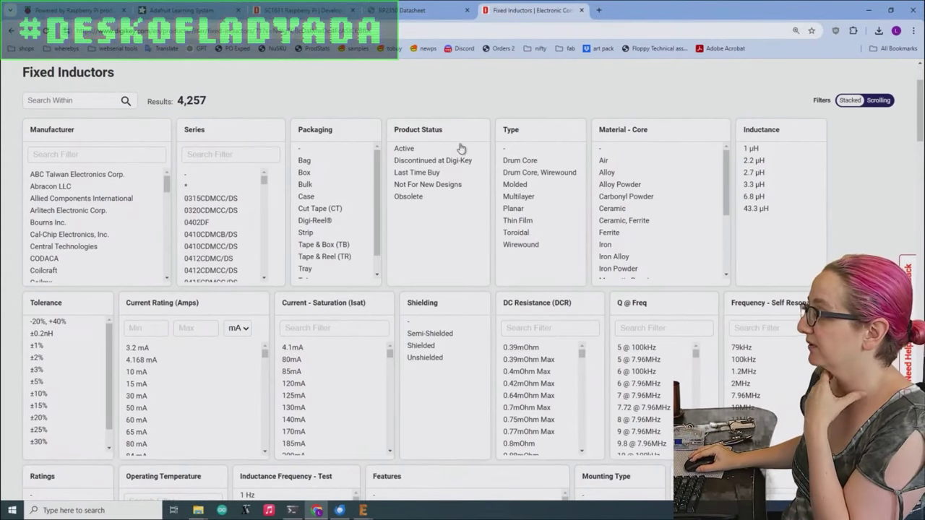
pyautogui.click(433, 148)
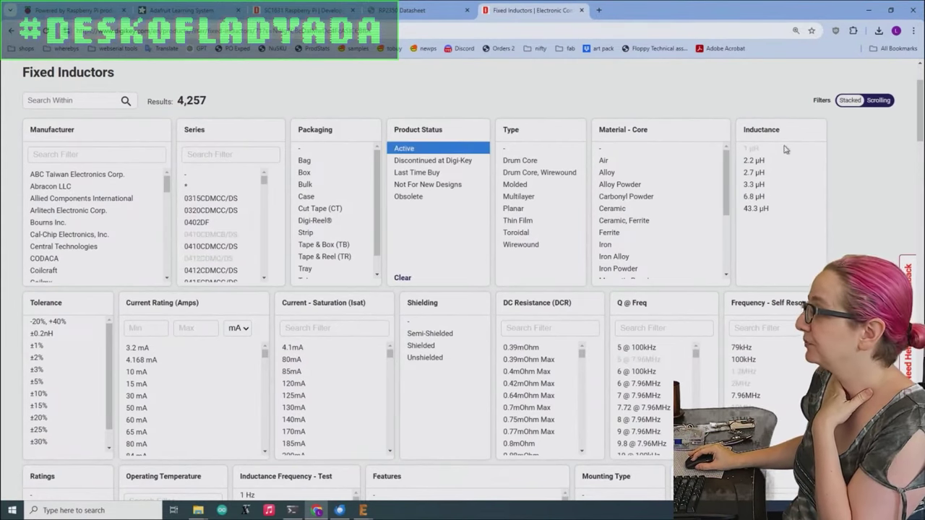
pyautogui.click(773, 185)
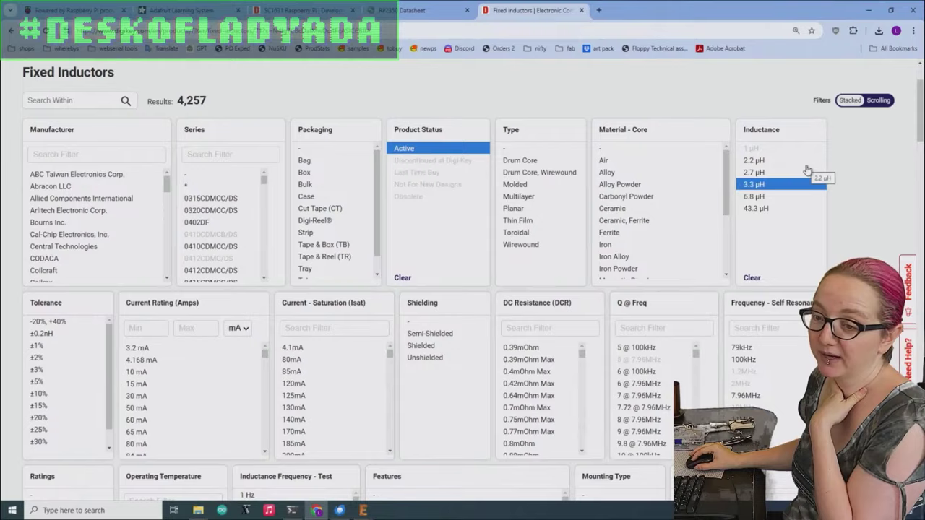
pyautogui.scroll(-2, 848, 207)
pyautogui.scroll(-1, 853, 205)
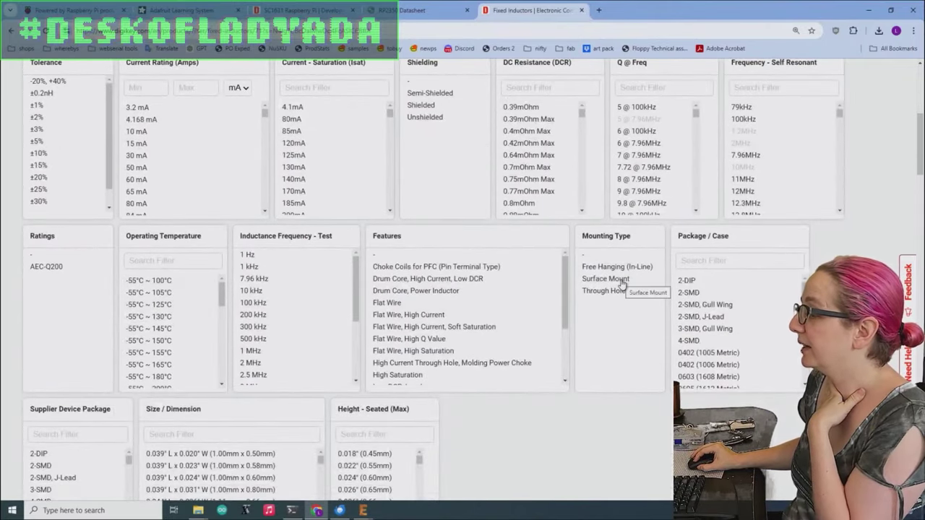
pyautogui.scroll(-4, 622, 282)
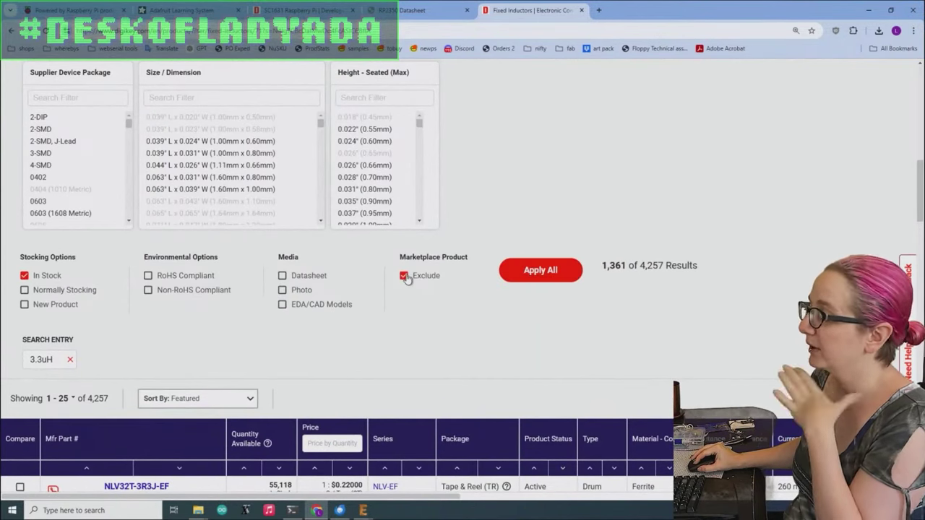
# Apply the pending filters, then select tolerances ±2% through ±20% plus unlisted '-'
pyautogui.click(558, 267)
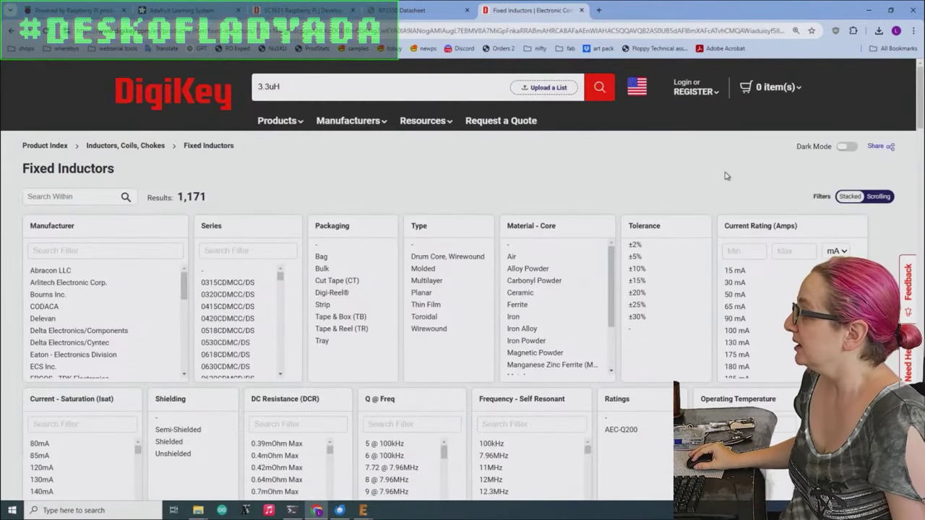
pyautogui.scroll(-1, 726, 175)
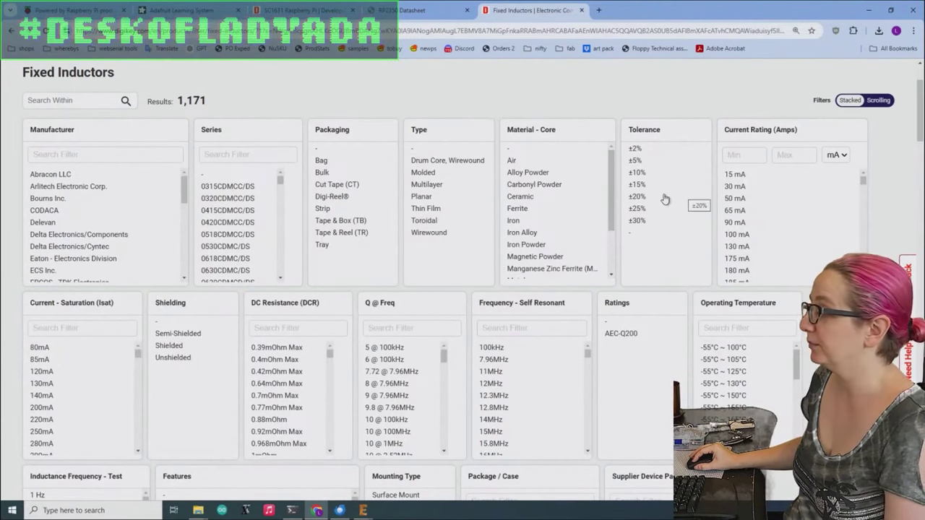
pyautogui.moveTo(649, 196); pyautogui.dragTo(671, 138)
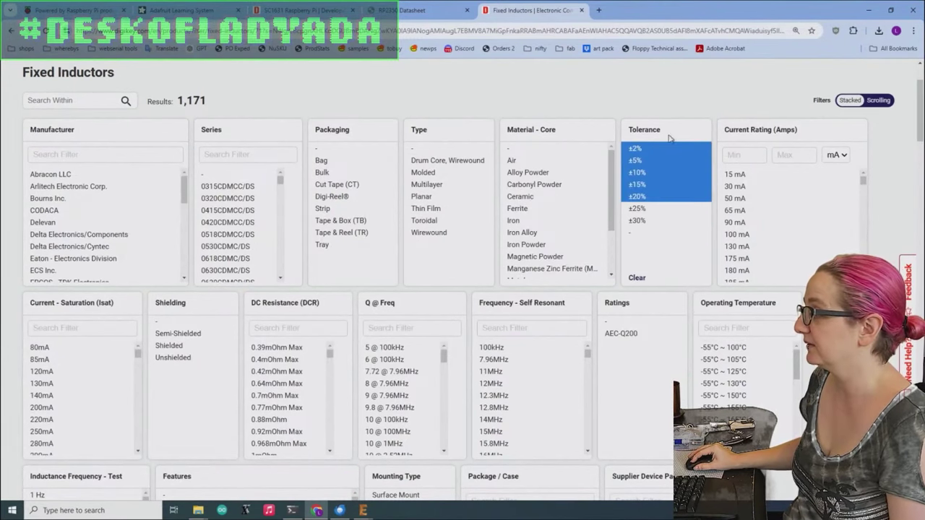
pyautogui.keyDown('ctrl'); pyautogui.click(648, 233); pyautogui.keyUp('ctrl')
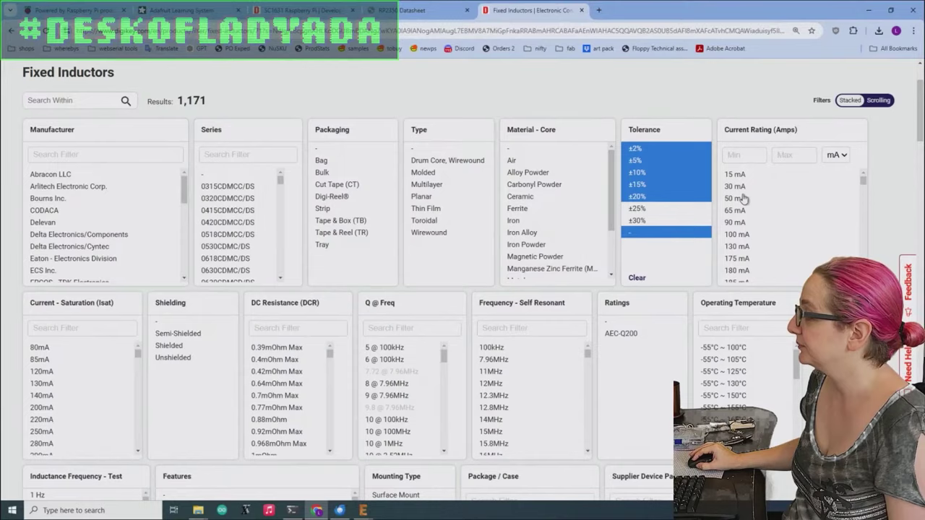
# Select '-' and Shielded under Shielding and apply, leaving 741 results
pyautogui.scroll(-2, 177, 236)
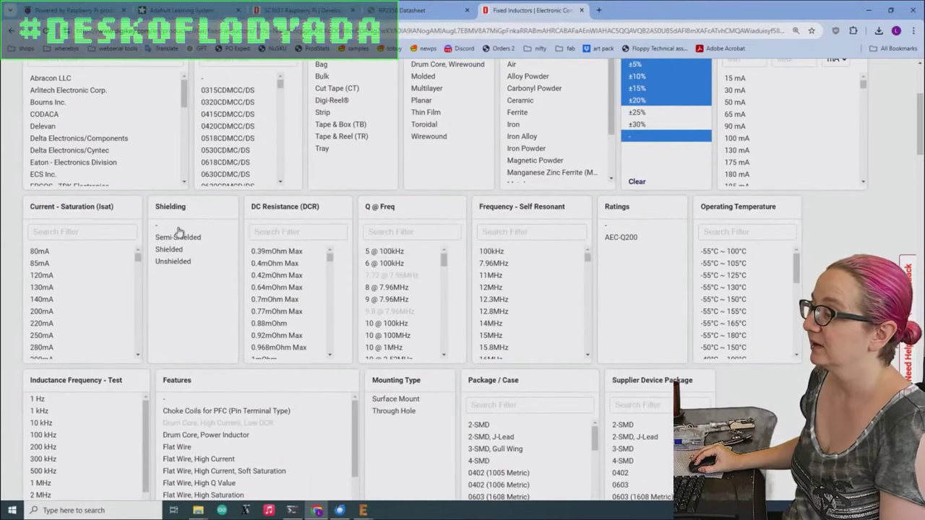
pyautogui.click(178, 226)
pyautogui.click(183, 249)
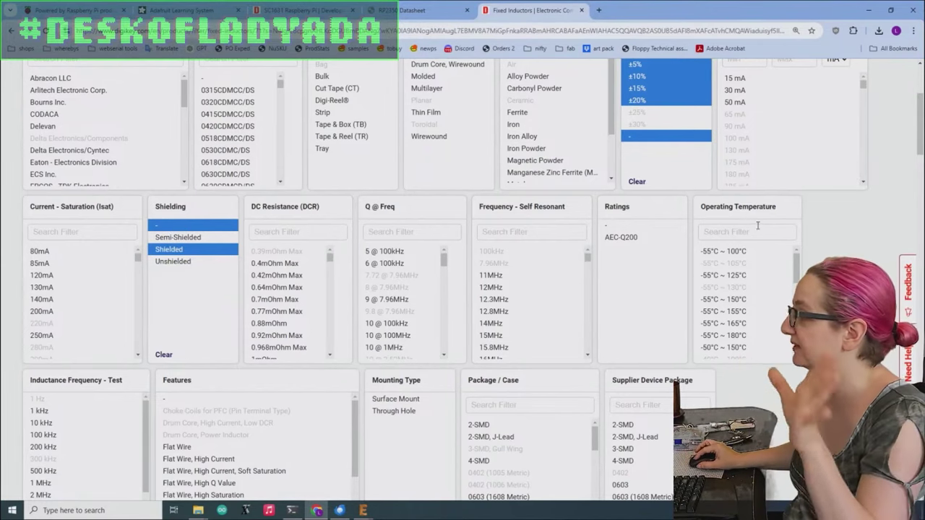
pyautogui.scroll(3, 757, 226)
pyautogui.scroll(-10, 587, 191)
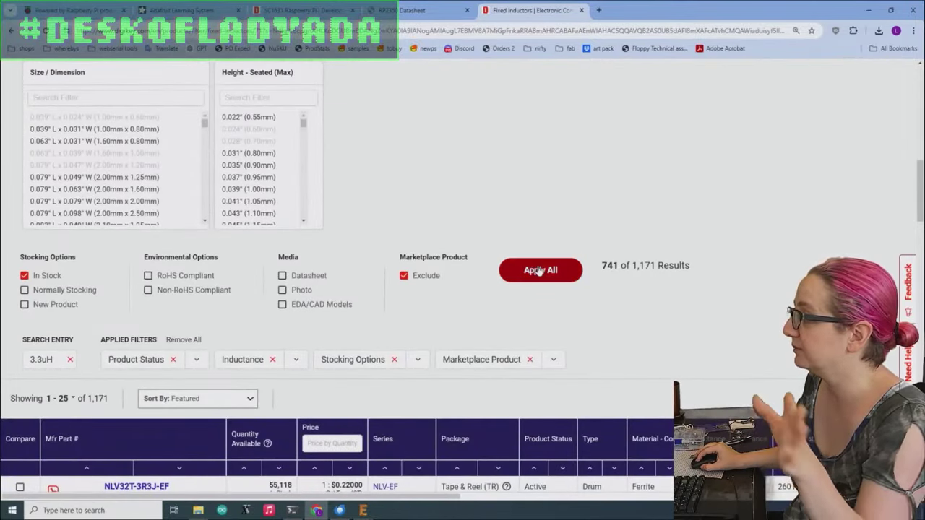
pyautogui.click(533, 268)
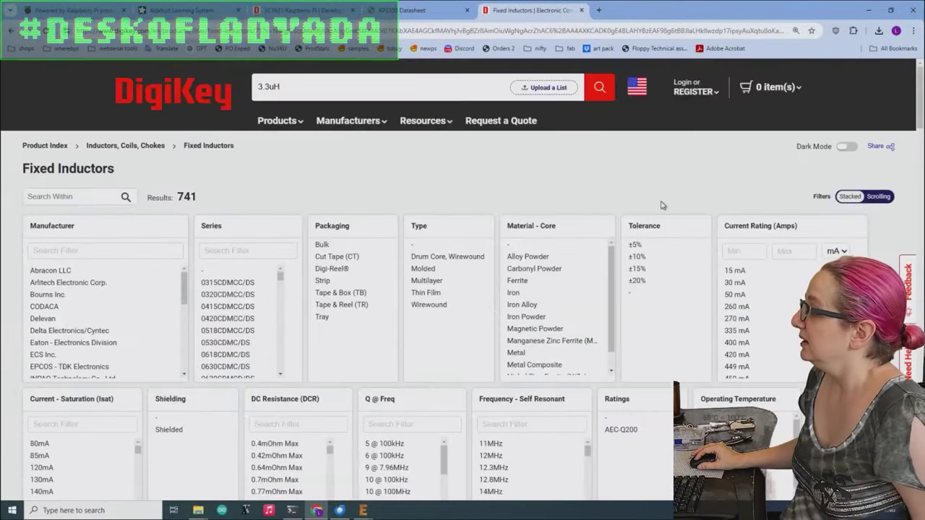
# Select Surface Mount under Mounting Type
pyautogui.scroll(-10, 660, 206)
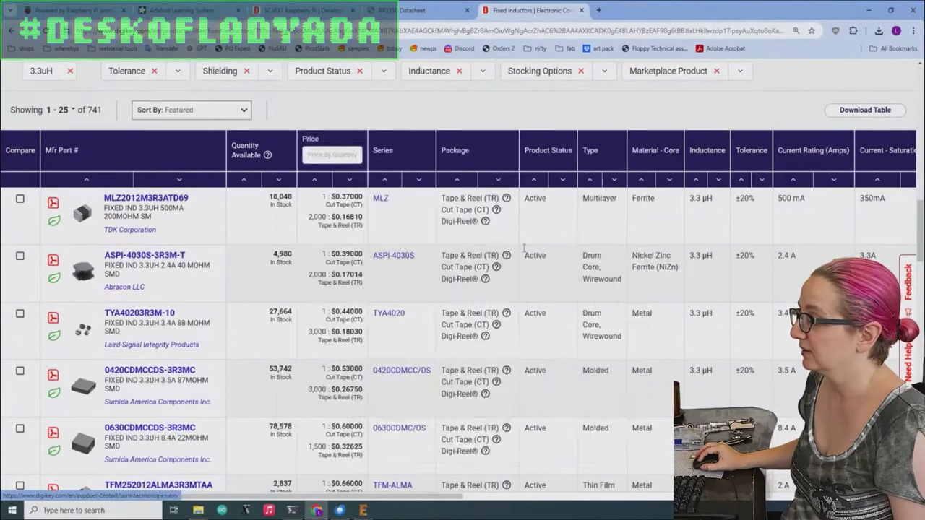
pyautogui.scroll(8, 524, 248)
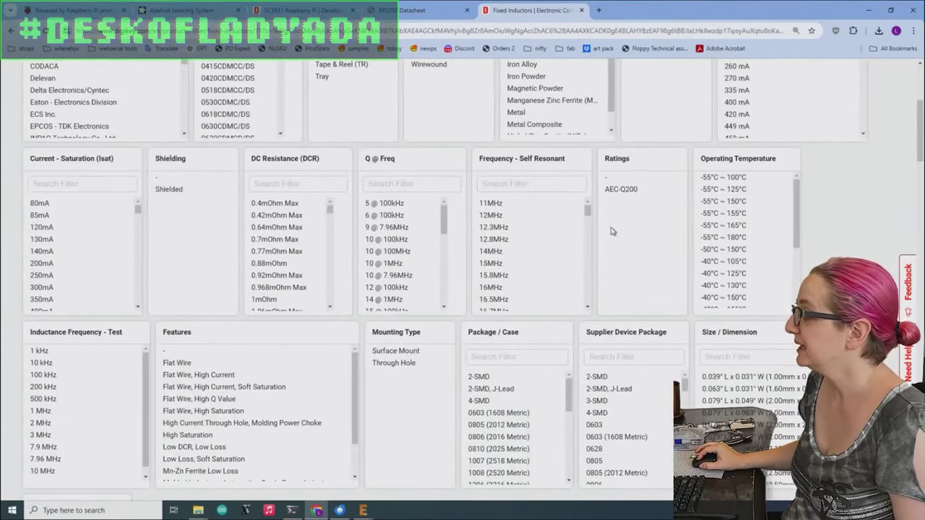
pyautogui.click(381, 352)
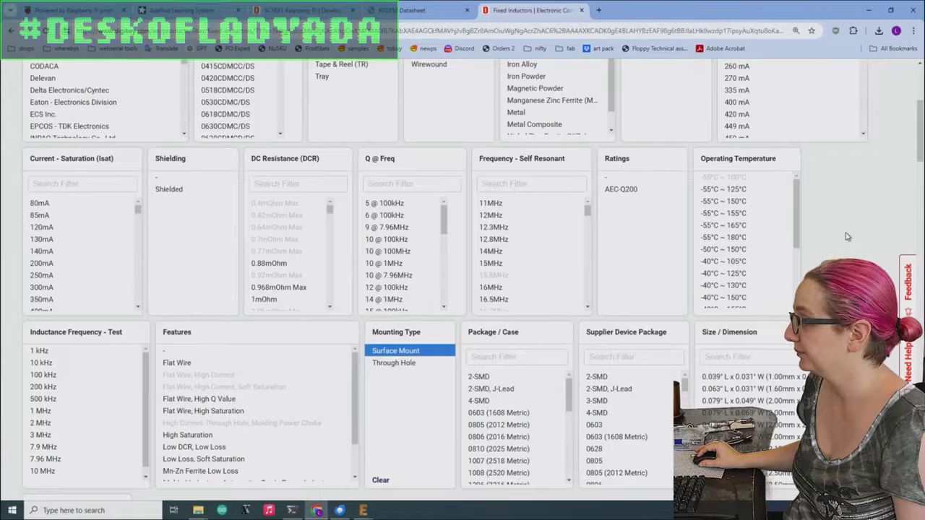
pyautogui.scroll(-5, 395, 341)
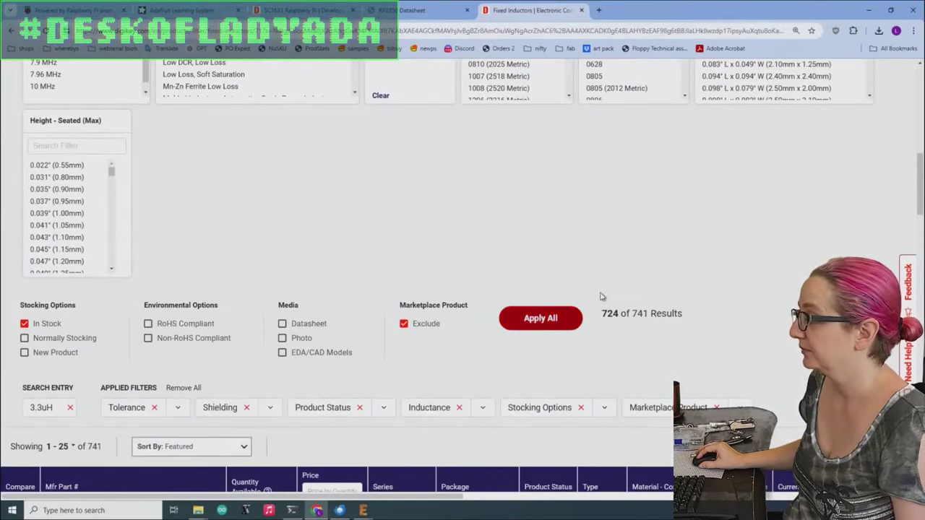
pyautogui.scroll(10, 607, 293)
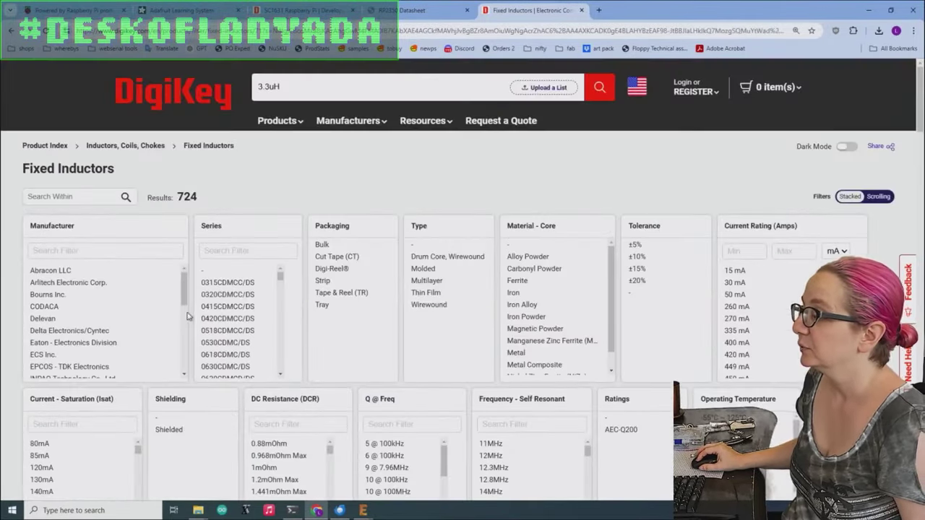
pyautogui.scroll(-5, 161, 297)
pyautogui.scroll(-3, 105, 265)
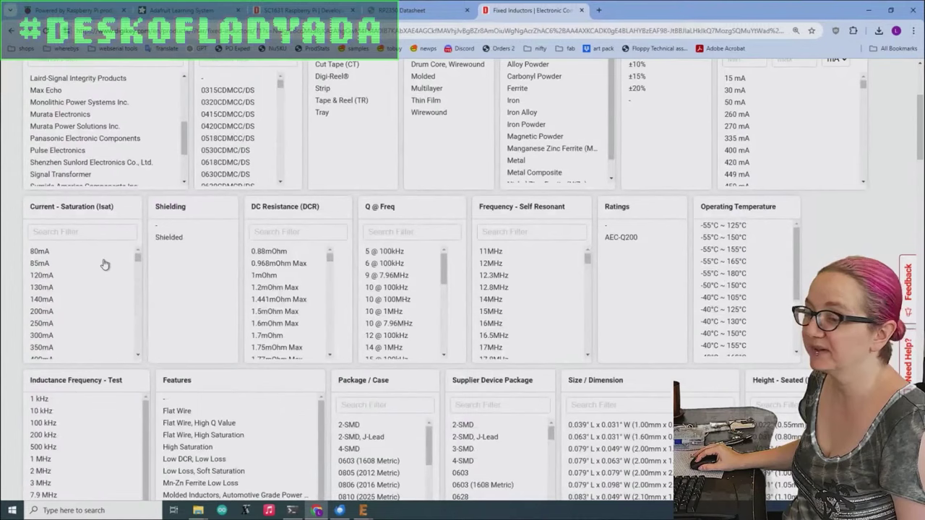
# Confirm the 1.5A saturation requirement in the datasheet, select Isat values from 1.5A up, and apply
pyautogui.click(405, 11)
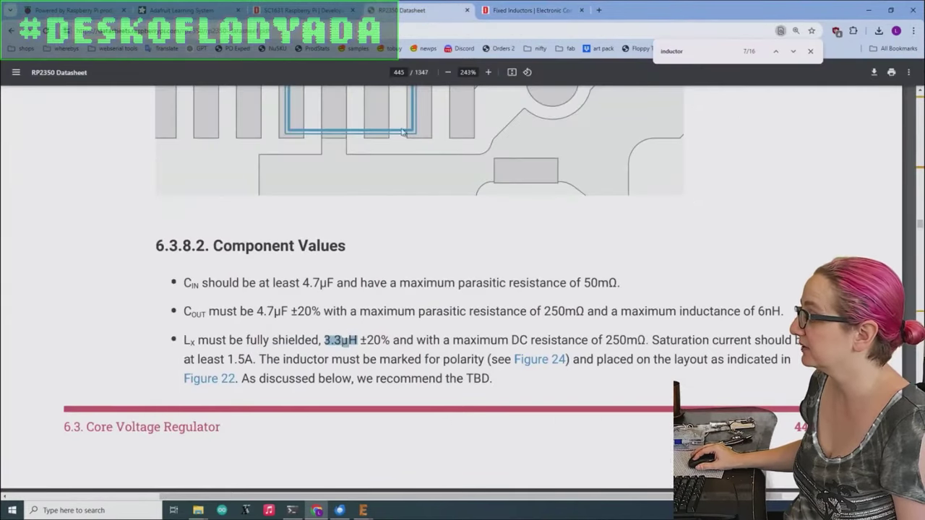
pyautogui.moveTo(221, 359); pyautogui.dragTo(247, 359)
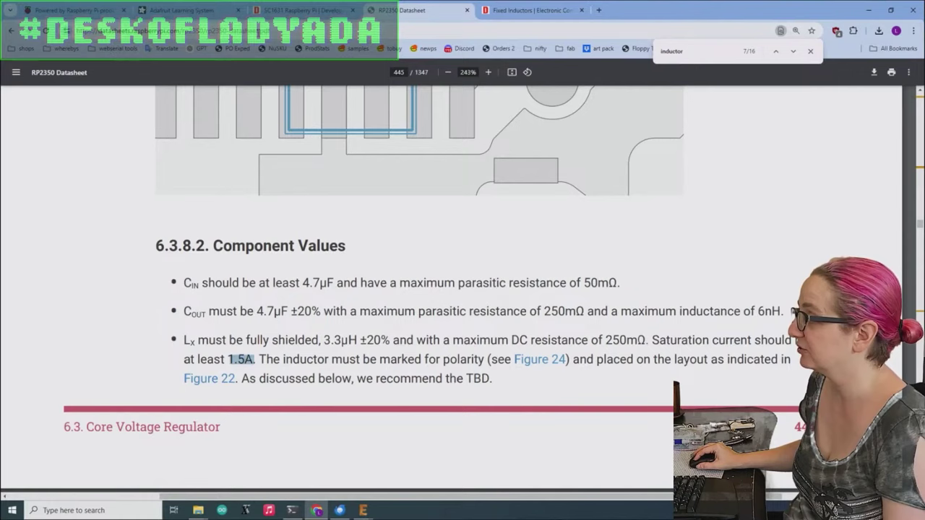
pyautogui.click(531, 10)
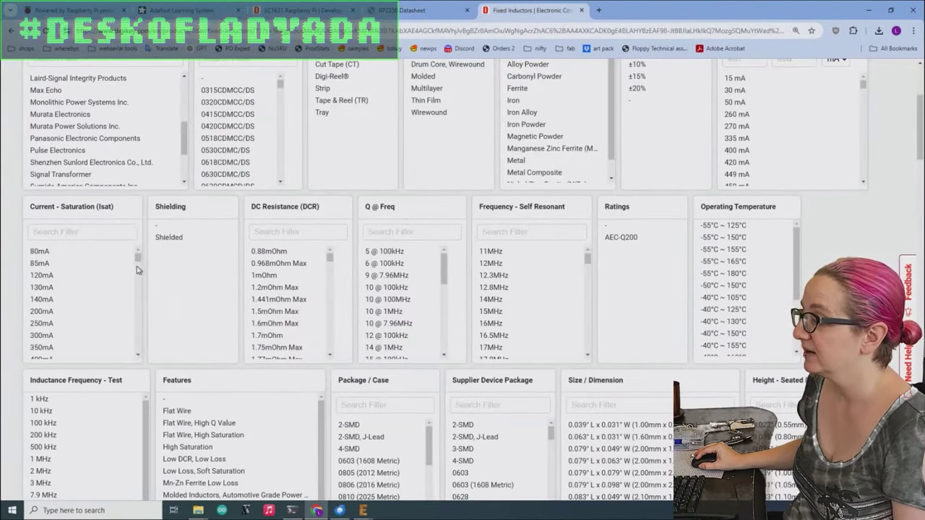
pyautogui.moveTo(139, 262); pyautogui.dragTo(70, 284)
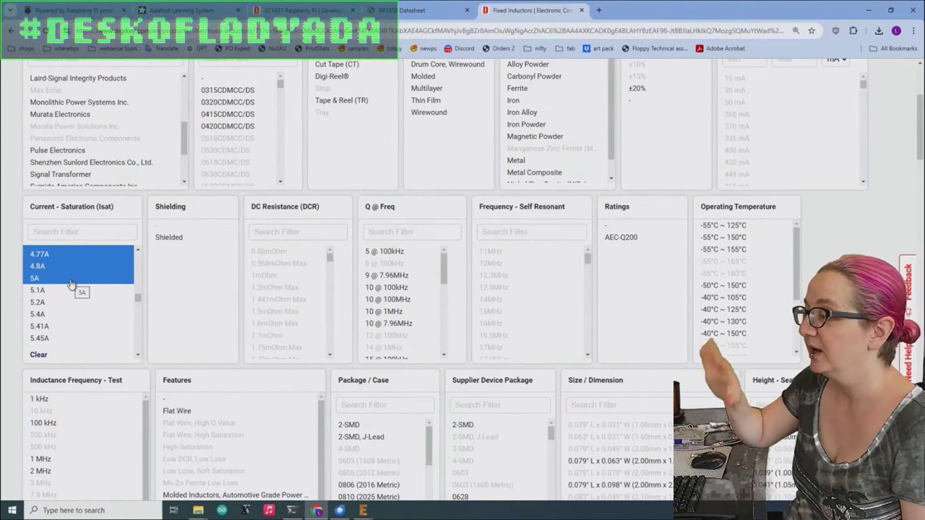
pyautogui.moveTo(134, 304); pyautogui.dragTo(138, 260)
pyautogui.scroll(-3, 518, 402)
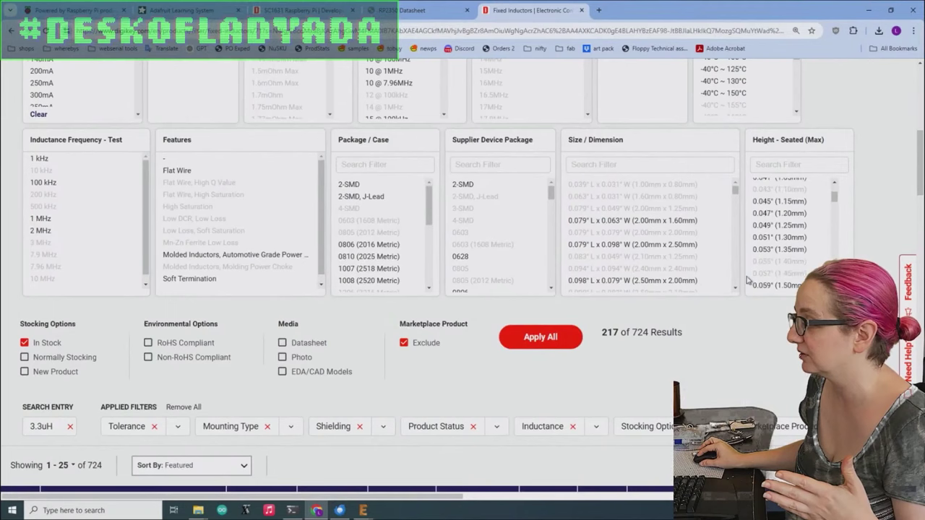
pyautogui.click(533, 350)
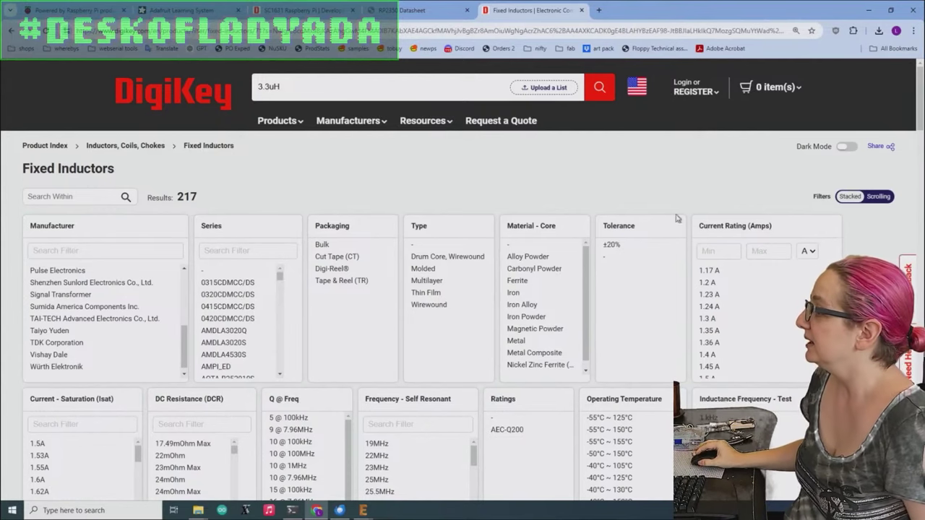
# Recheck the datasheet's maximum DC resistance requirement
pyautogui.scroll(-6, 917, 203)
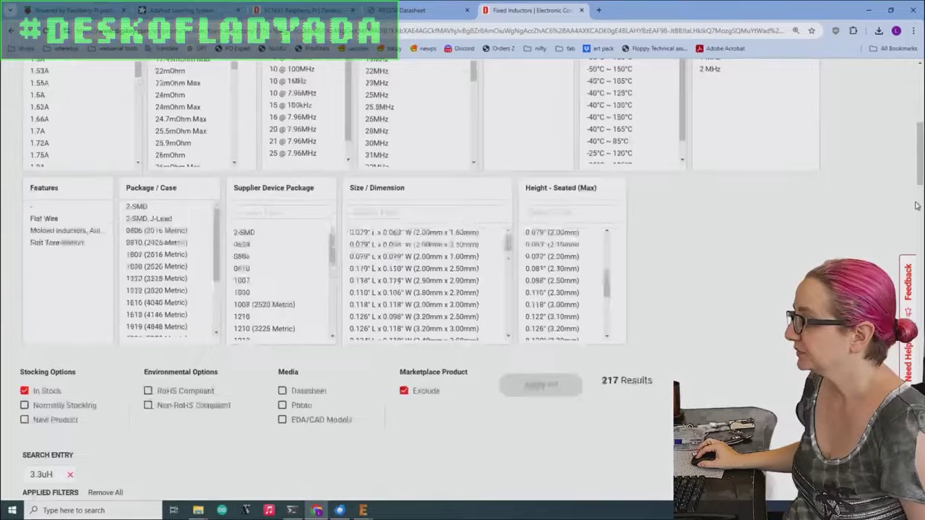
pyautogui.scroll(-2, 916, 203)
pyautogui.scroll(4, 917, 203)
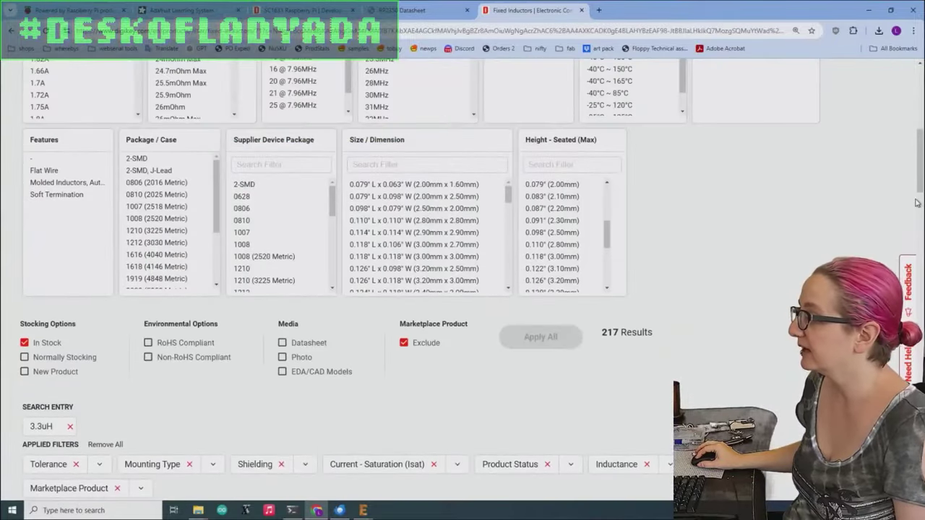
pyautogui.scroll(2, 916, 204)
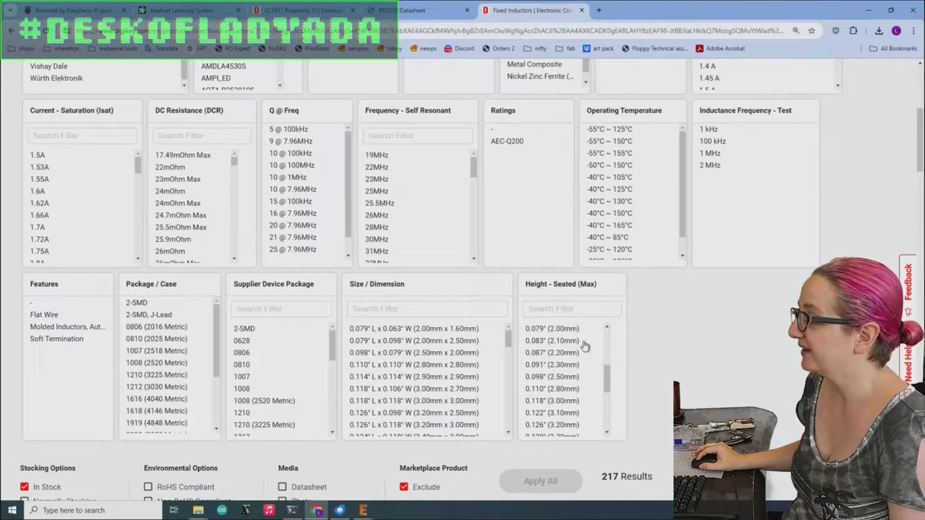
pyautogui.scroll(2, 584, 346)
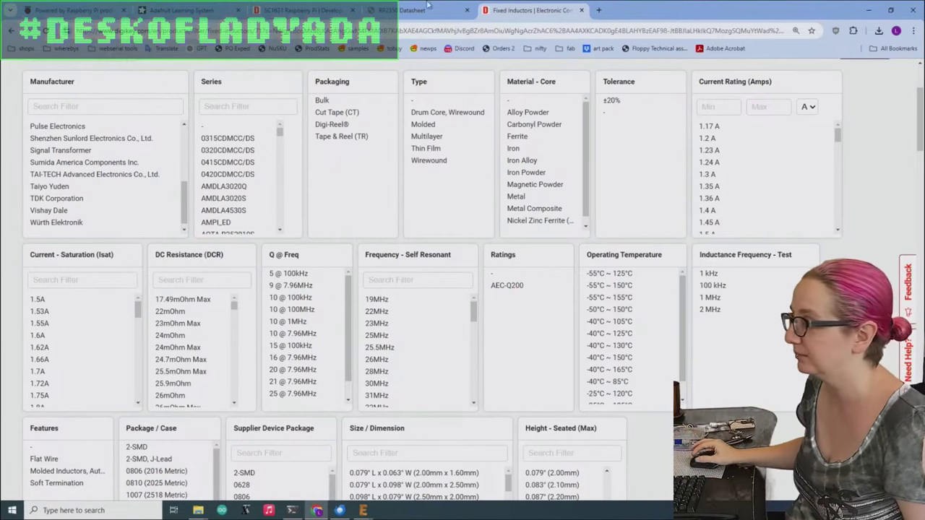
pyautogui.click(375, 12)
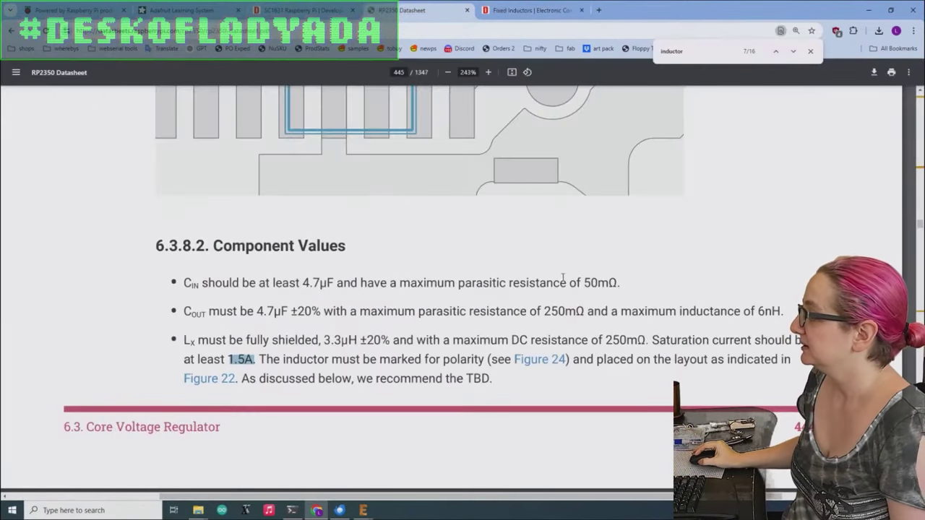
pyautogui.click(527, 10)
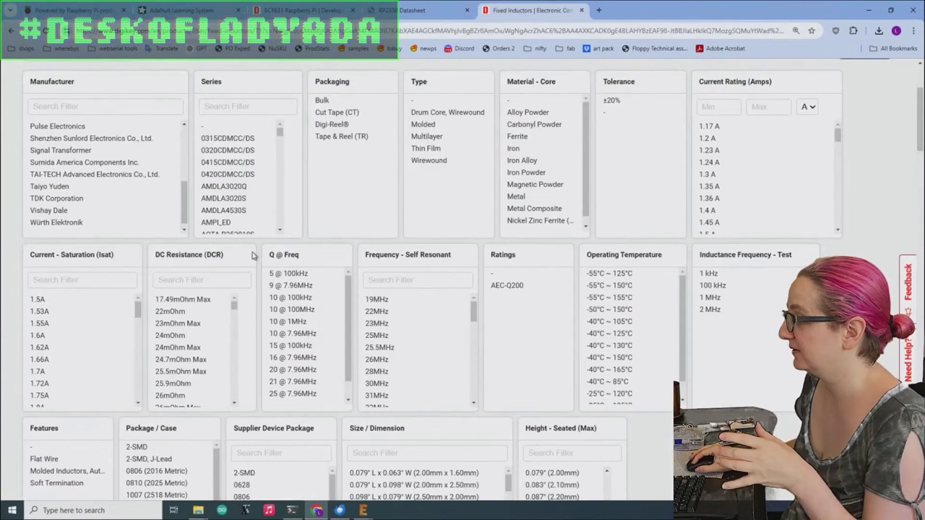
# In DC Resistance (DCR), select values up to 246mOhm Max
pyautogui.moveTo(205, 309); pyautogui.dragTo(202, 336)
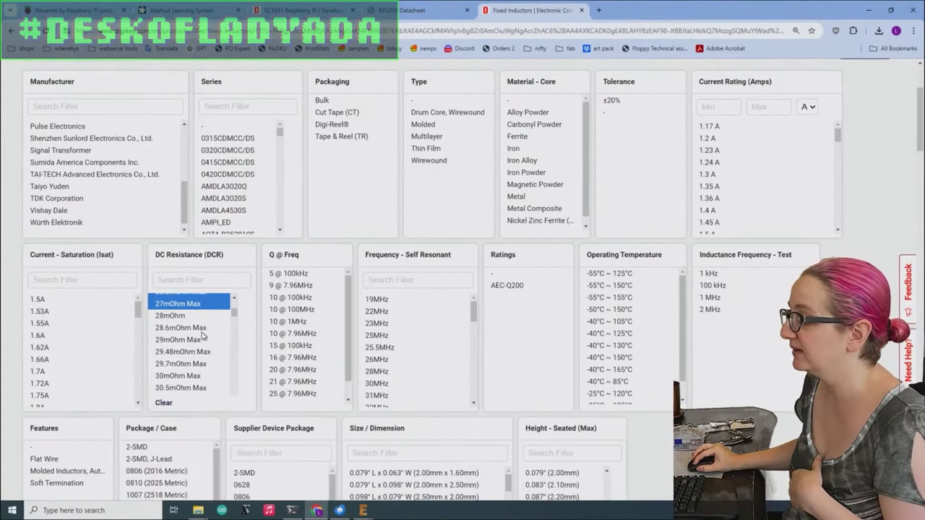
pyautogui.scroll(-5, 200, 338)
pyautogui.scroll(-10, 201, 337)
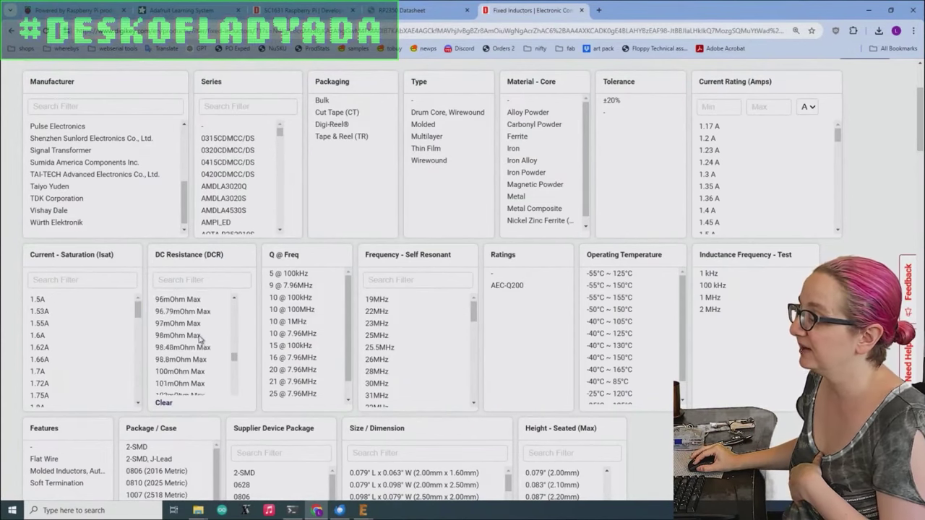
pyautogui.scroll(-8, 201, 338)
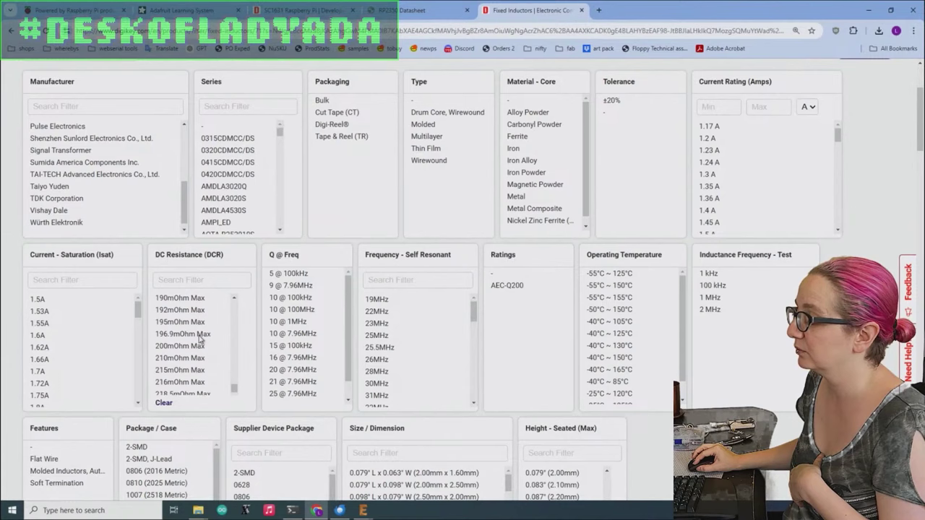
pyautogui.moveTo(200, 338)
pyautogui.mouseDown()
pyautogui.moveTo(196, 351)
pyautogui.moveTo(193, 343)
pyautogui.mouseUp()
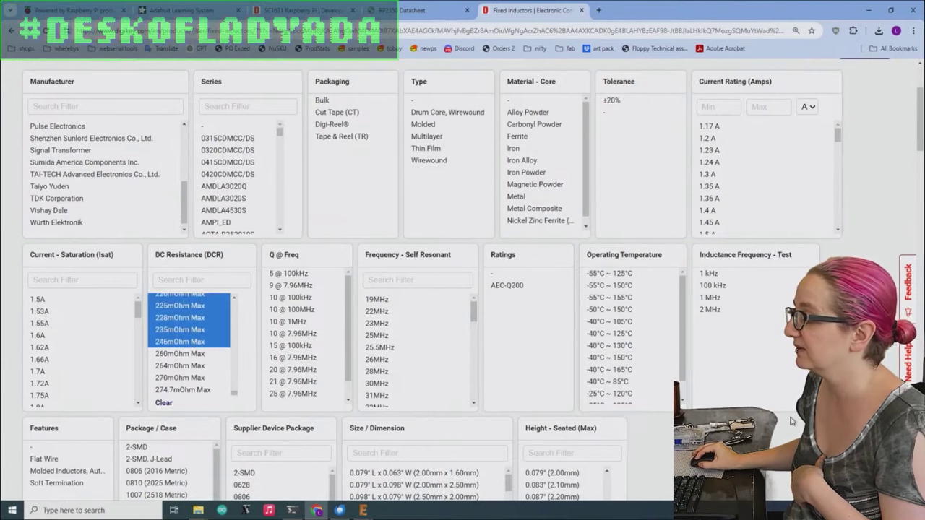
pyautogui.scroll(-4, 563, 341)
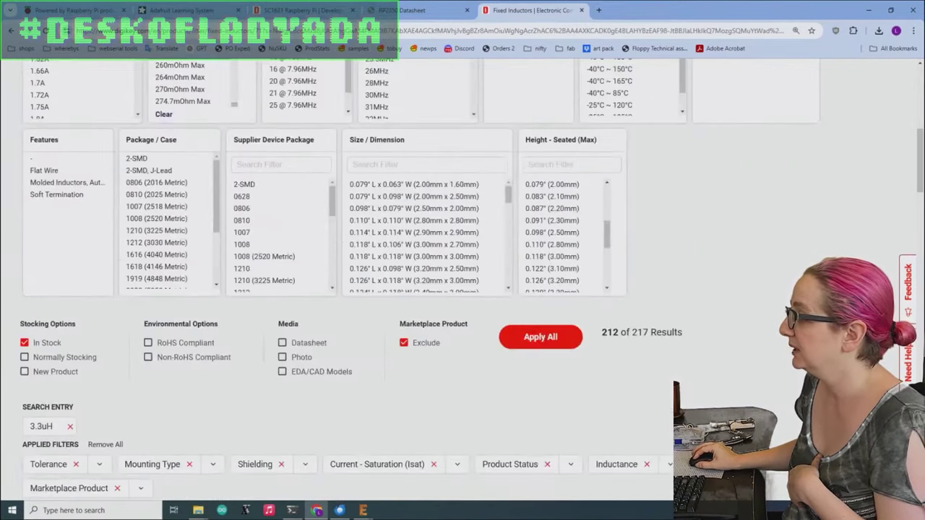
# Apply the DC resistance filter, review the 212 results and filters, then return to the datasheet
pyautogui.click(563, 340)
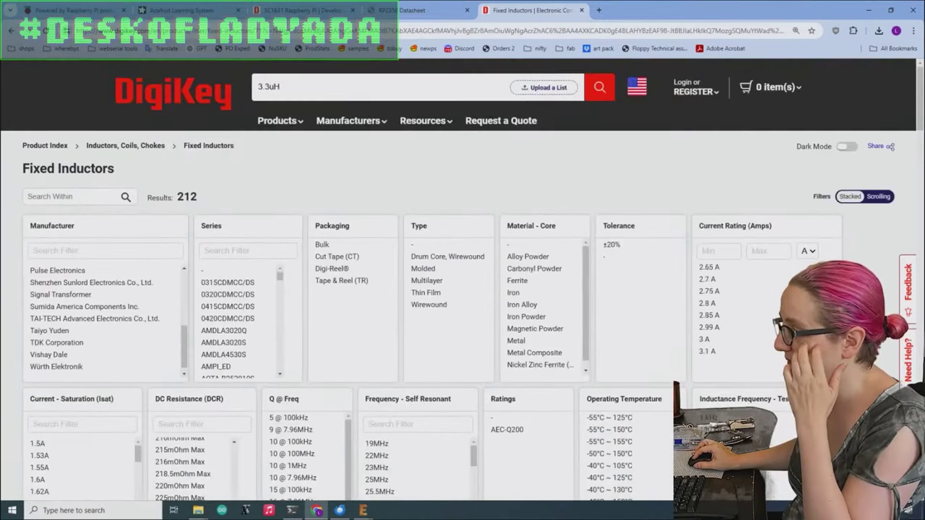
pyautogui.scroll(5, 545, 327)
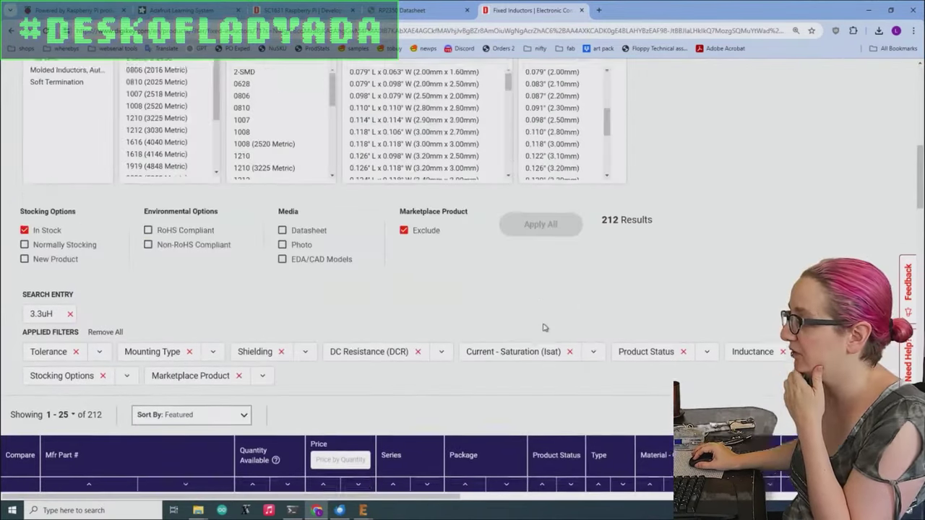
pyautogui.scroll(-5, 677, 330)
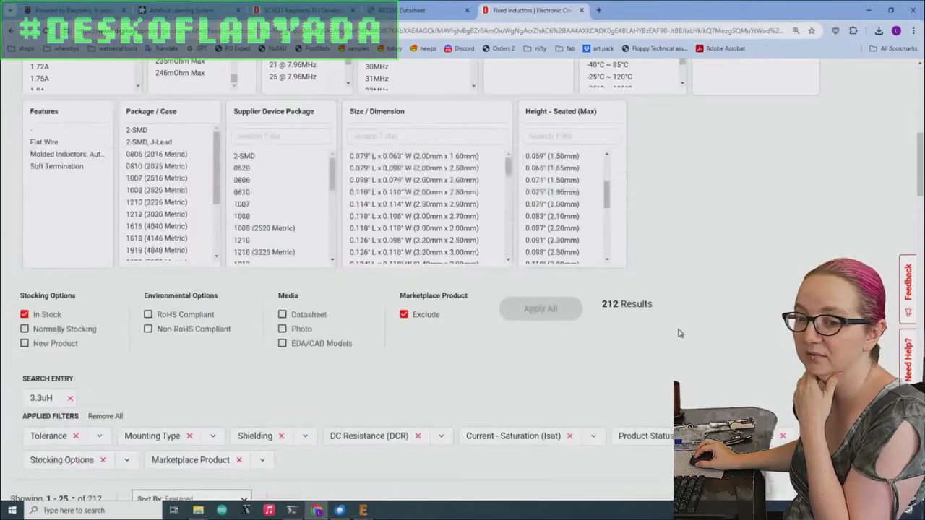
pyautogui.scroll(-3, 677, 330)
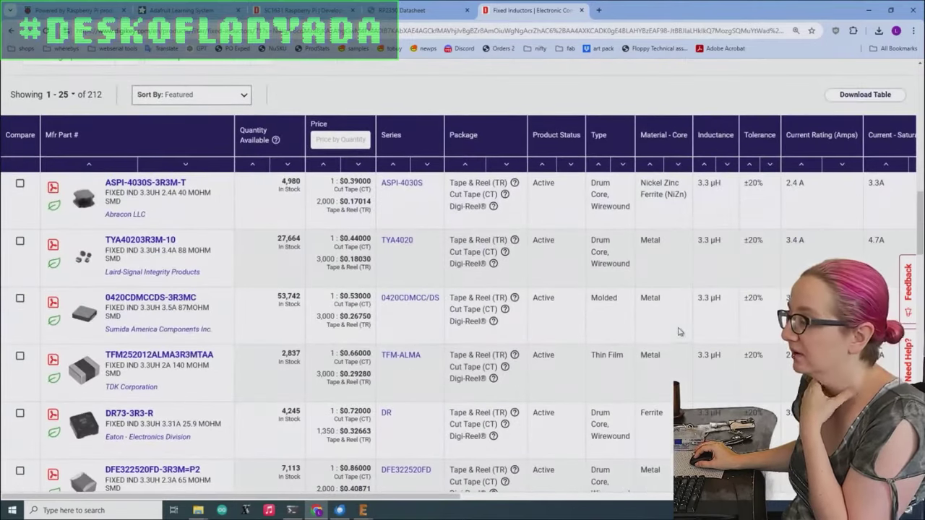
pyautogui.moveTo(86, 265)
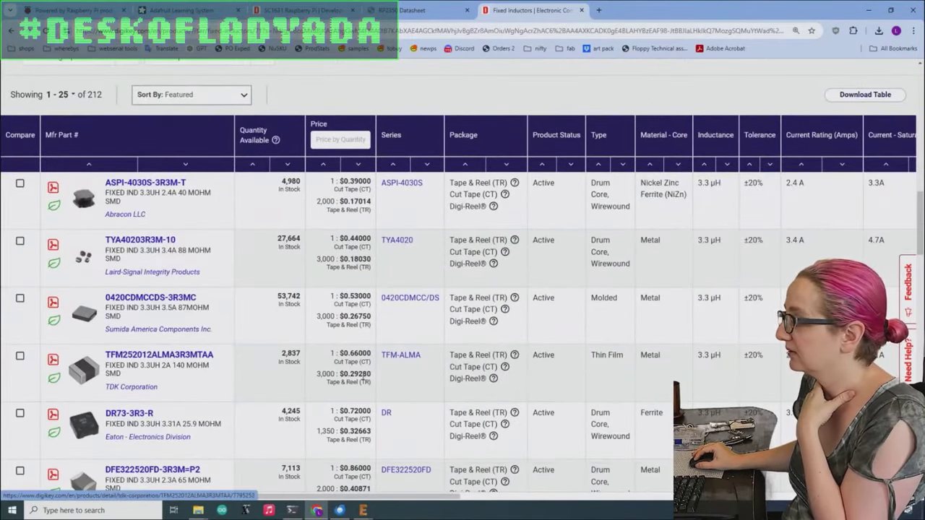
pyautogui.scroll(8, 643, 259)
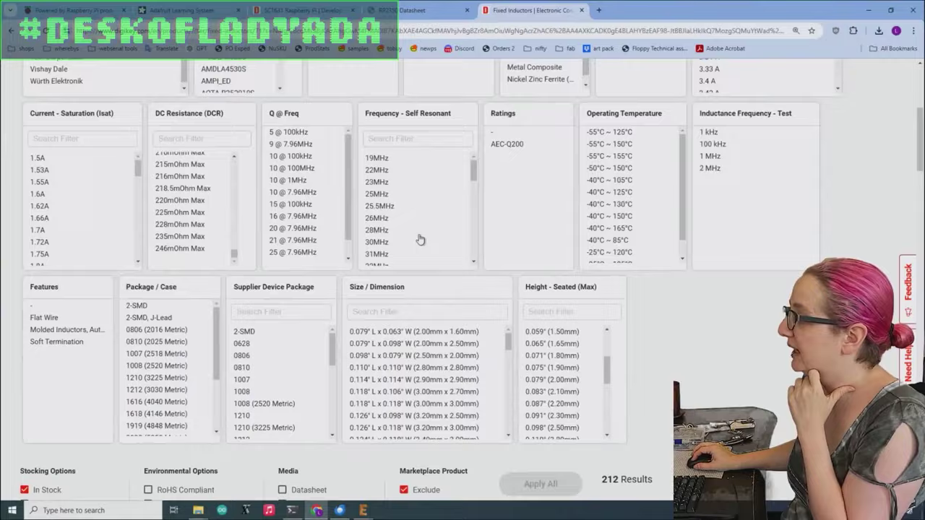
pyautogui.scroll(2, 419, 238)
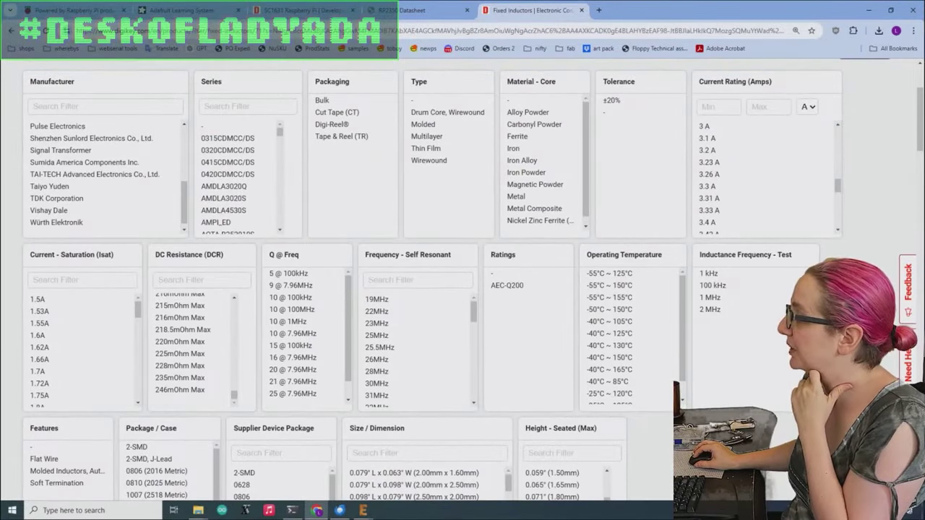
pyautogui.scroll(-2, 419, 289)
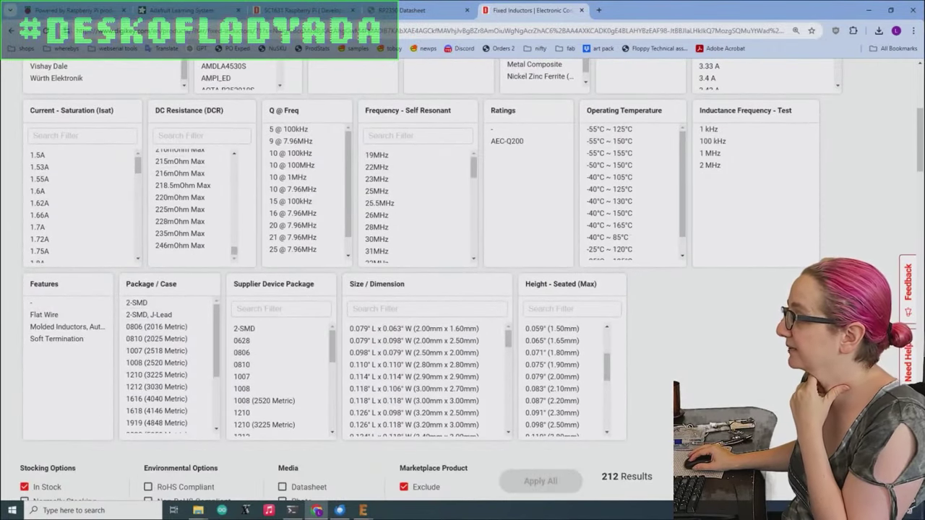
pyautogui.click(390, 13)
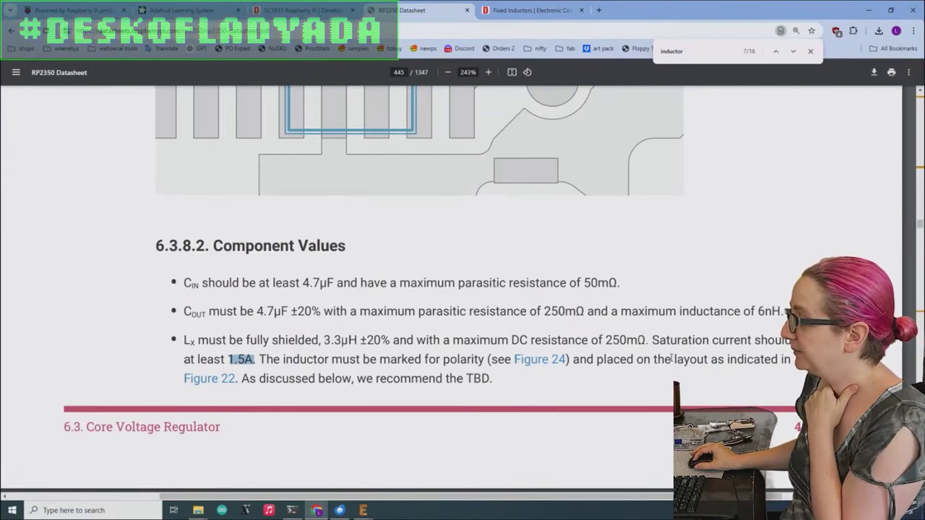
# Confirm the 2.0×1.6mm (0806) inductor size in Figure 22, then go back to the DigiKey results
pyautogui.scroll(-10, 671, 357)
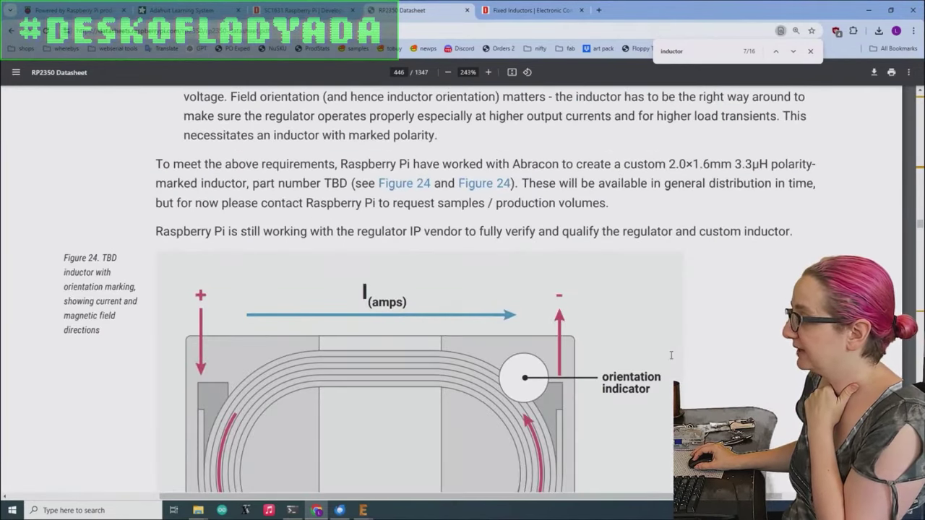
pyautogui.scroll(5, 671, 355)
pyautogui.scroll(-3, 670, 353)
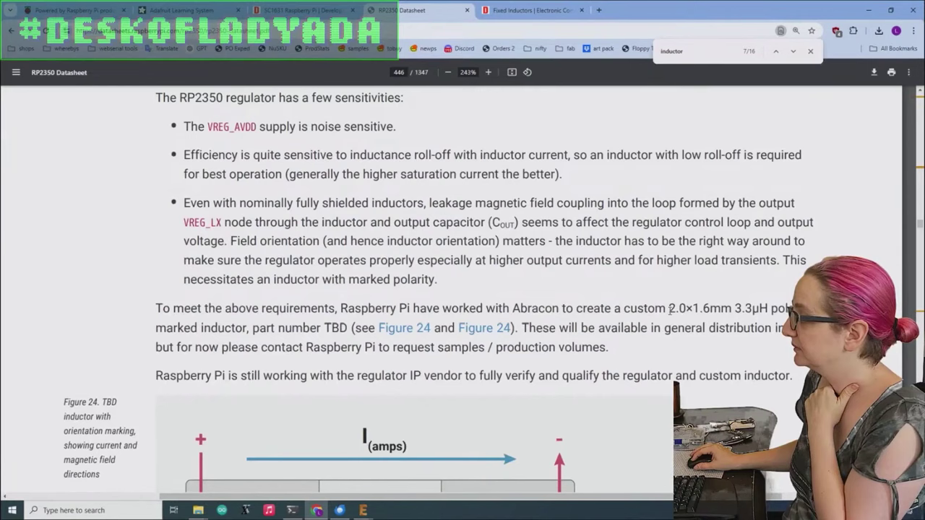
pyautogui.moveTo(669, 309); pyautogui.dragTo(722, 309)
pyautogui.scroll(15, 716, 340)
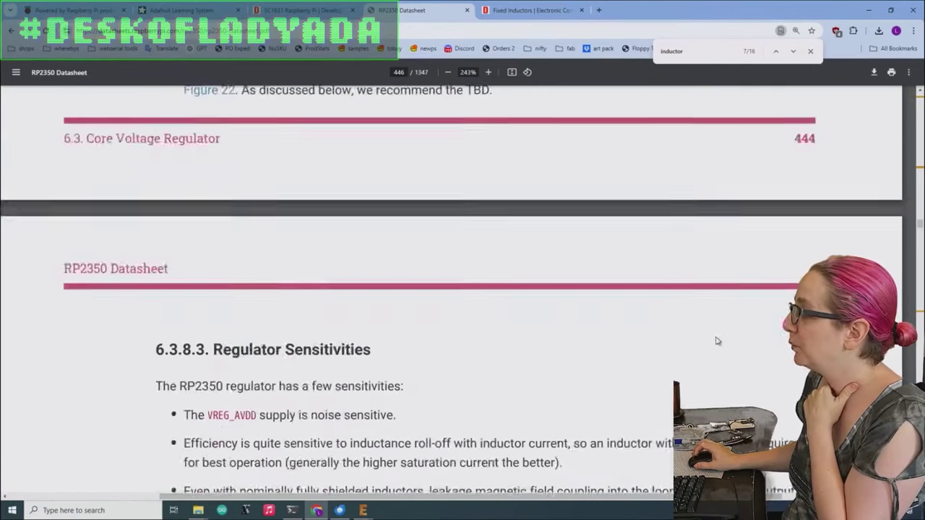
pyautogui.scroll(6, 685, 323)
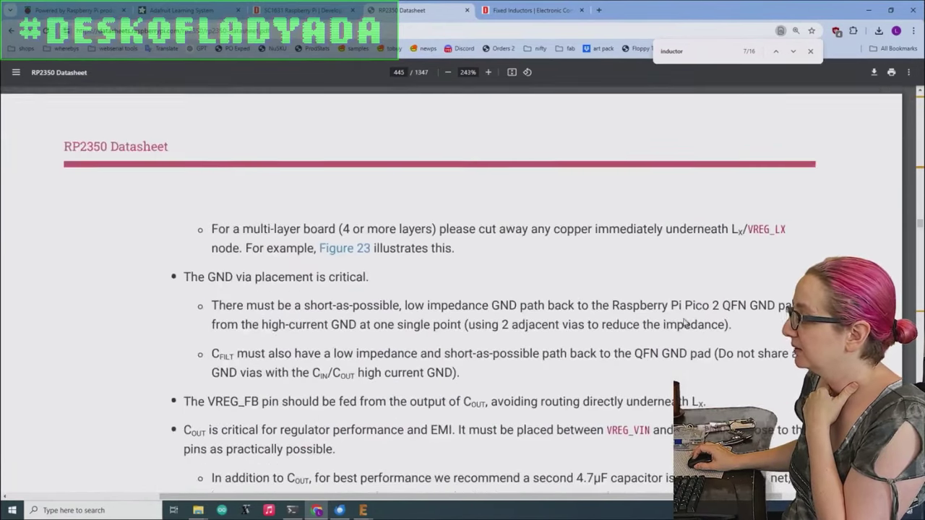
pyautogui.scroll(8, 685, 323)
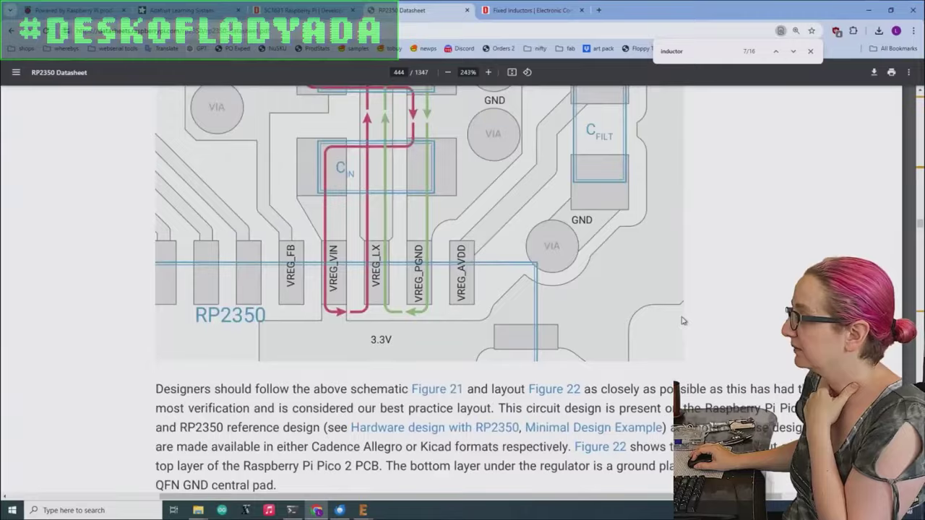
pyautogui.keyDown('ctrl'); pyautogui.scroll(-2, 681, 320); pyautogui.keyUp('ctrl')
pyautogui.scroll(-2, 681, 318)
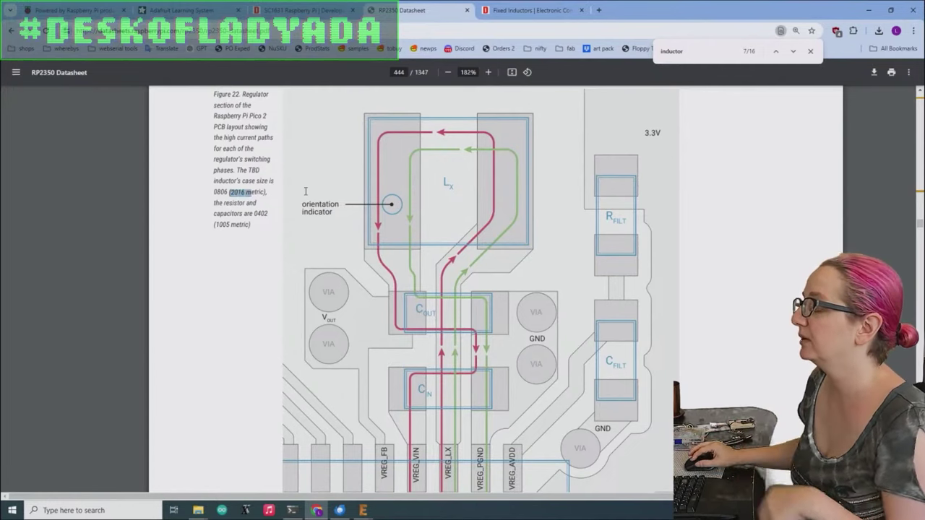
pyautogui.click(508, 18)
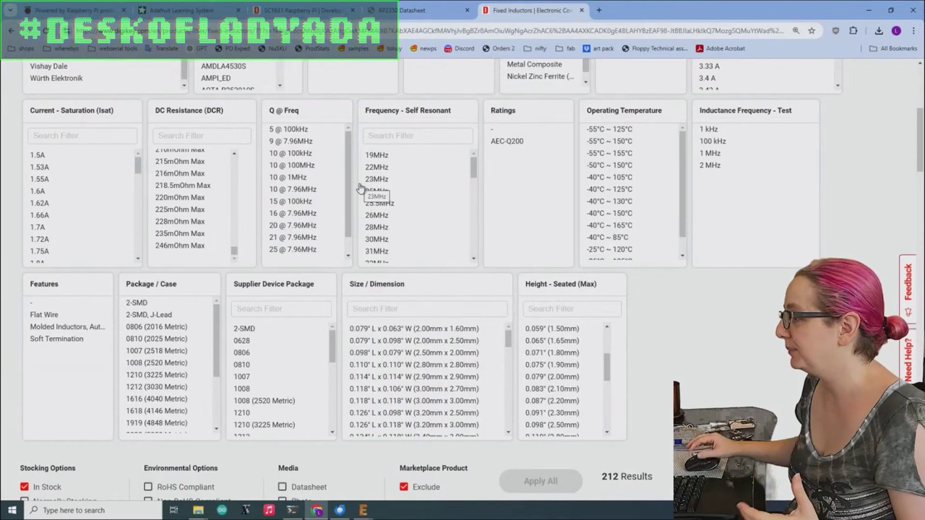
# Filter Size / Dimension to 2.00×1.60mm through 2.90×2.90mm, leaving 33 inductors
pyautogui.moveTo(463, 330); pyautogui.dragTo(468, 378)
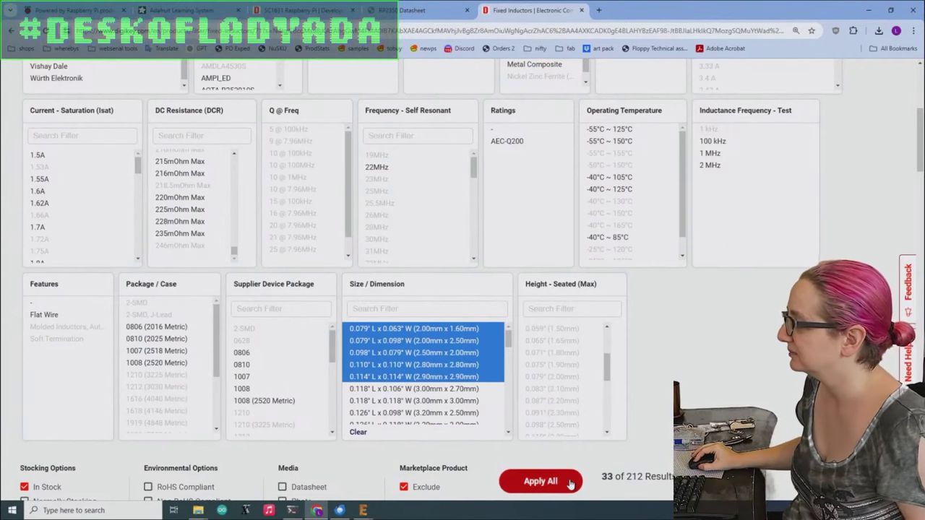
pyautogui.moveTo(508, 338); pyautogui.dragTo(503, 407)
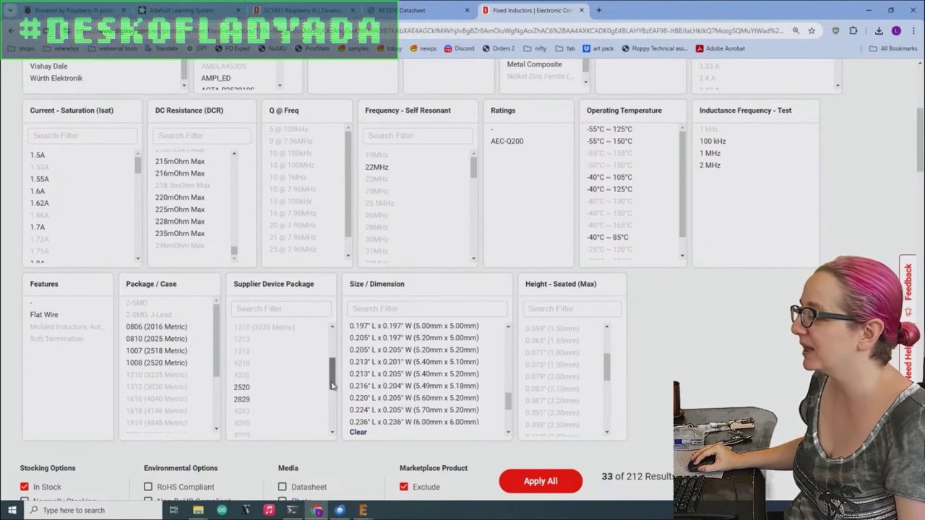
pyautogui.scroll(6, 331, 386)
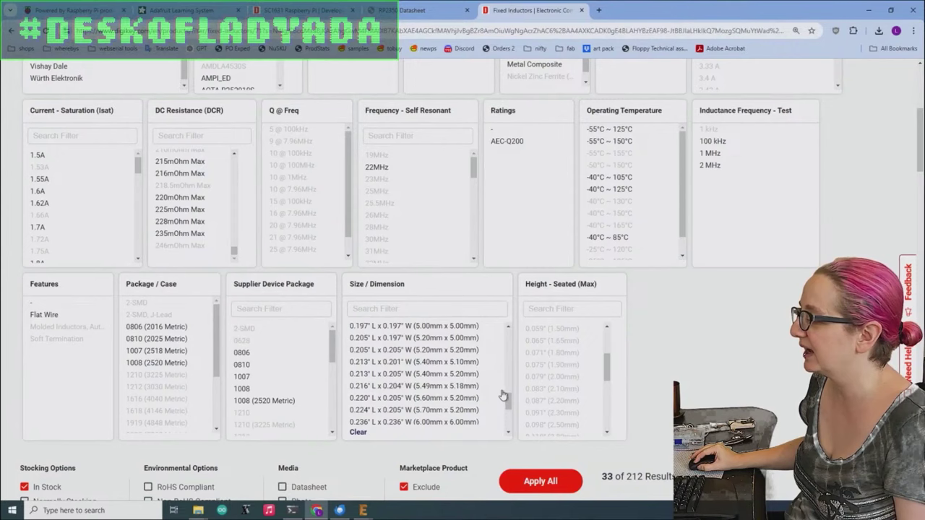
pyautogui.scroll(5, 504, 395)
pyautogui.moveTo(414, 325); pyautogui.dragTo(416, 316)
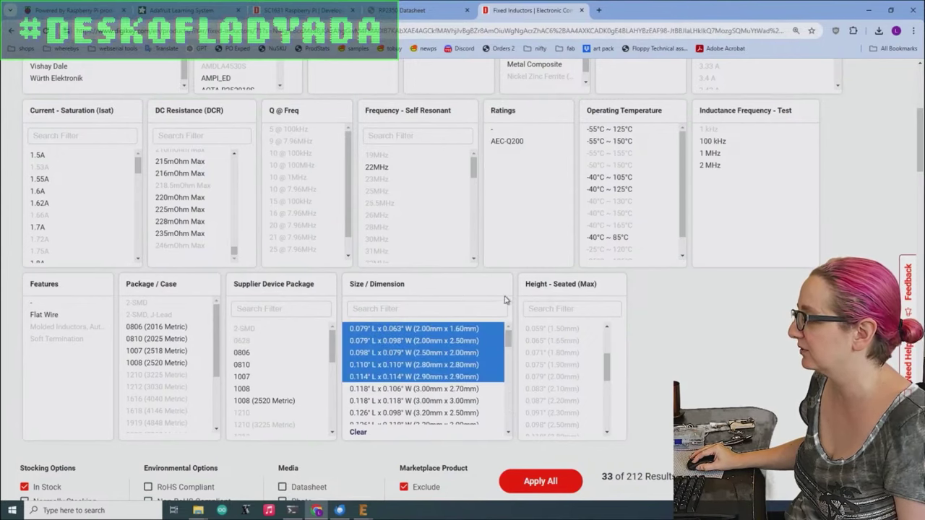
pyautogui.click(553, 487)
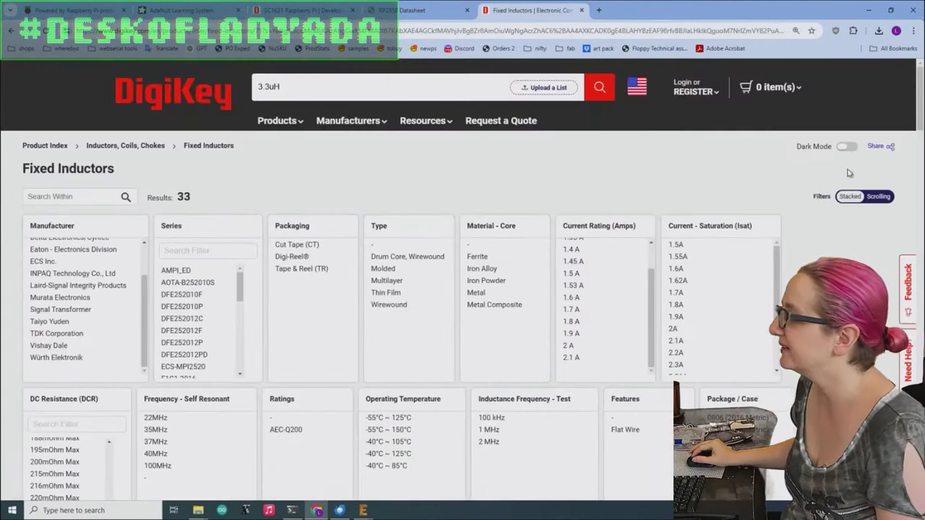
# Sort the 33 inductor results by quantity available, highest first, putting DFE252012P-3R3M=P2 on top
pyautogui.scroll(-3, 811, 184)
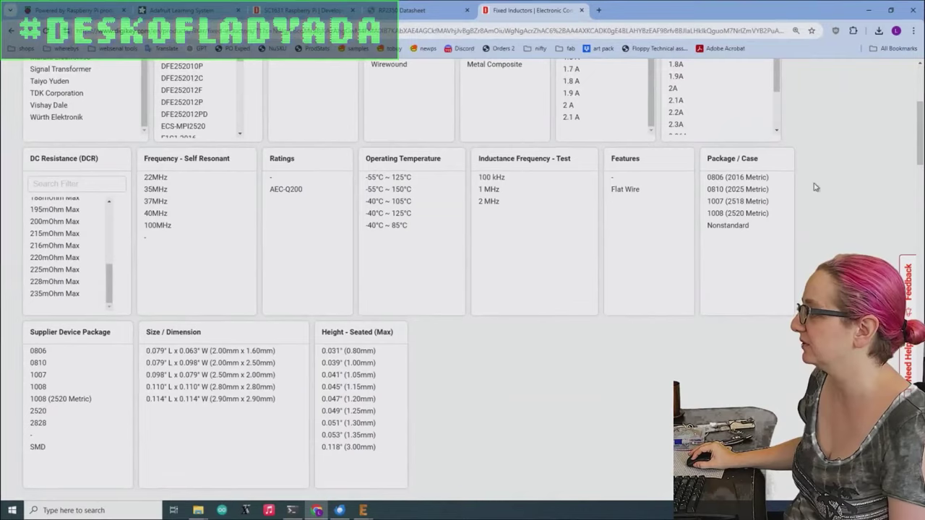
pyautogui.scroll(-6, 815, 186)
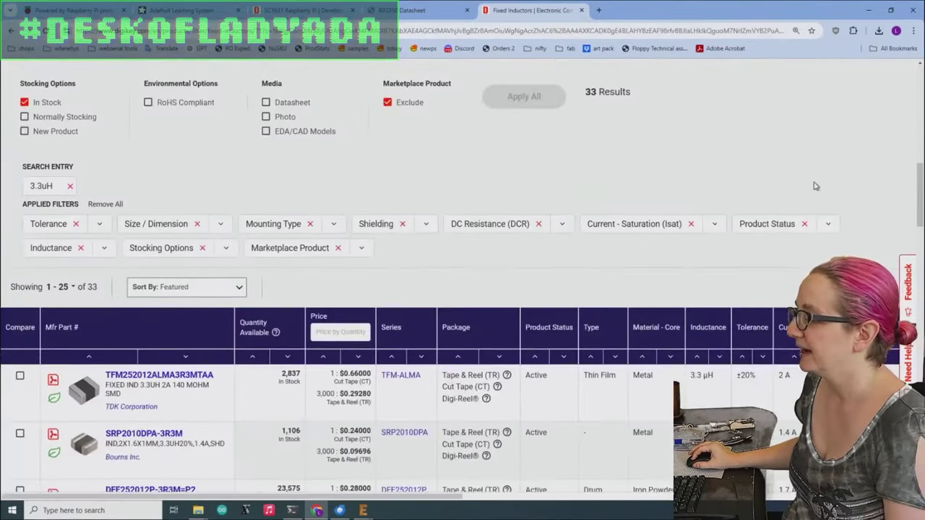
pyautogui.scroll(-2, 815, 186)
pyautogui.scroll(-1, 458, 144)
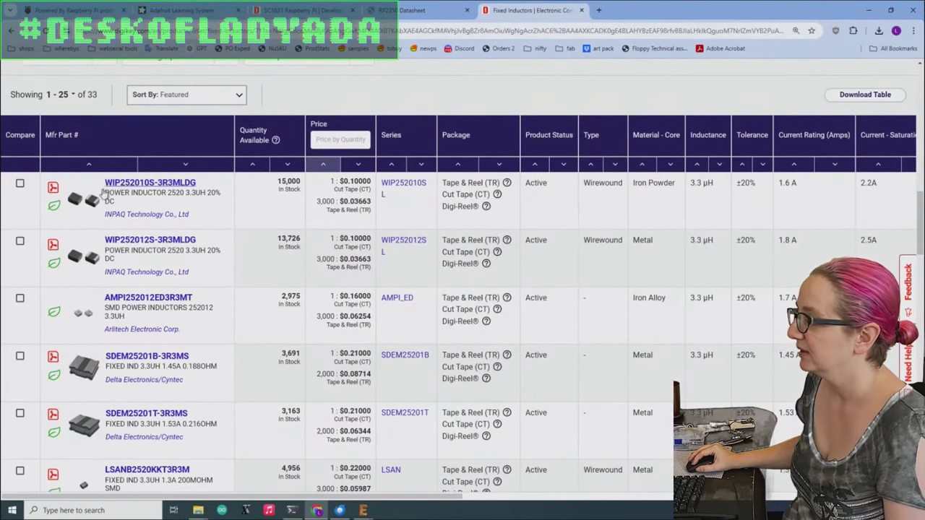
pyautogui.moveTo(86, 199)
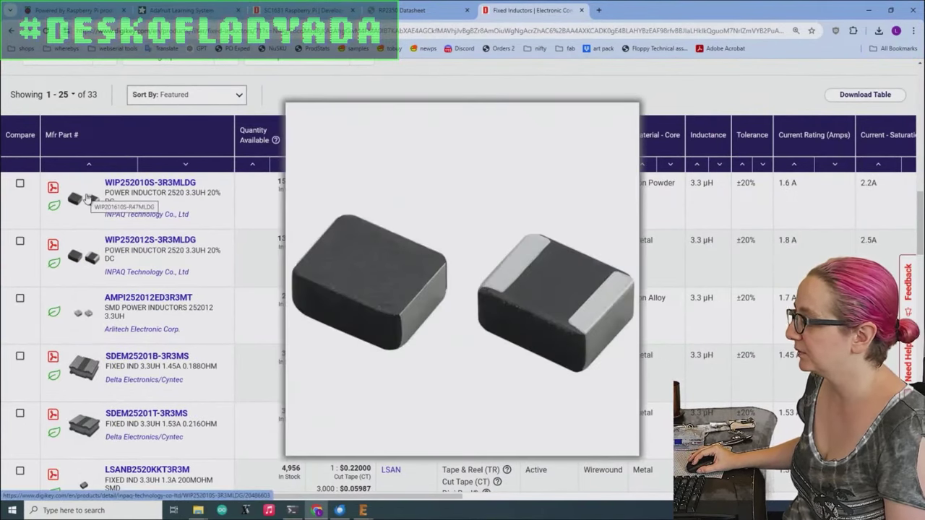
pyautogui.scroll(-4, 79, 264)
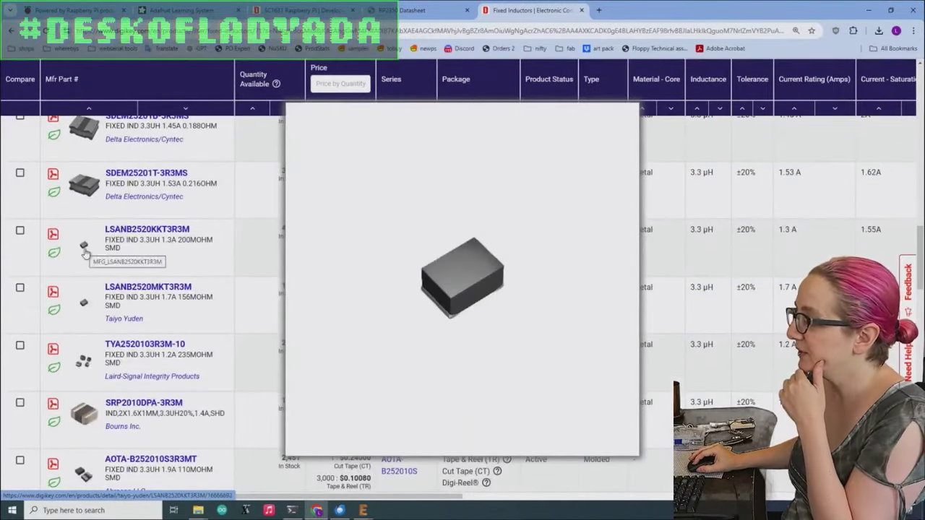
pyautogui.scroll(-2, 85, 253)
pyautogui.scroll(-3, 101, 306)
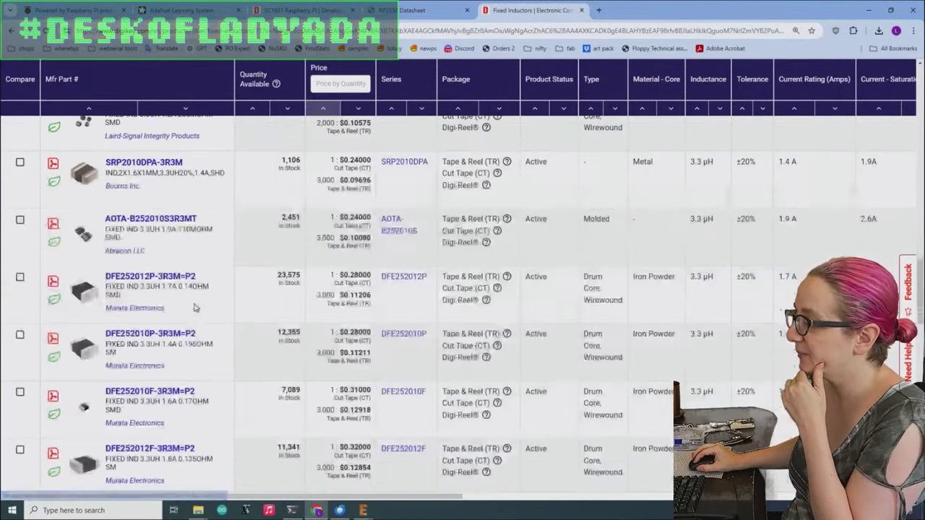
pyautogui.scroll(6, 307, 289)
pyautogui.scroll(5, 307, 289)
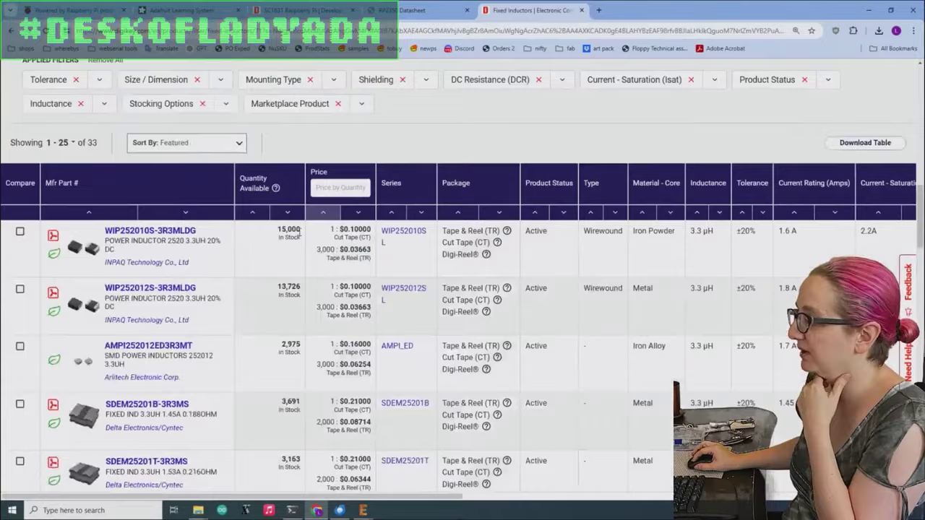
pyautogui.click(282, 310)
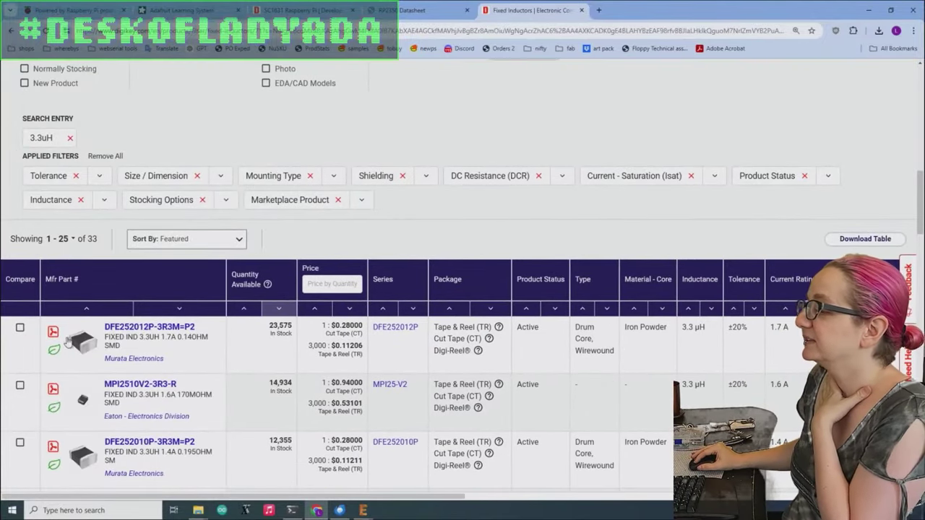
pyautogui.moveTo(92, 347)
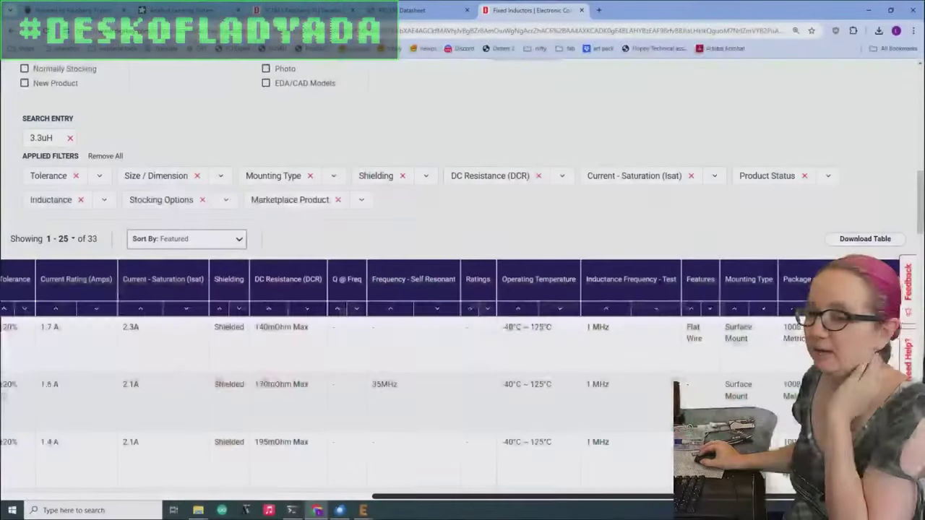
pyautogui.hscroll(2, 305, 380)
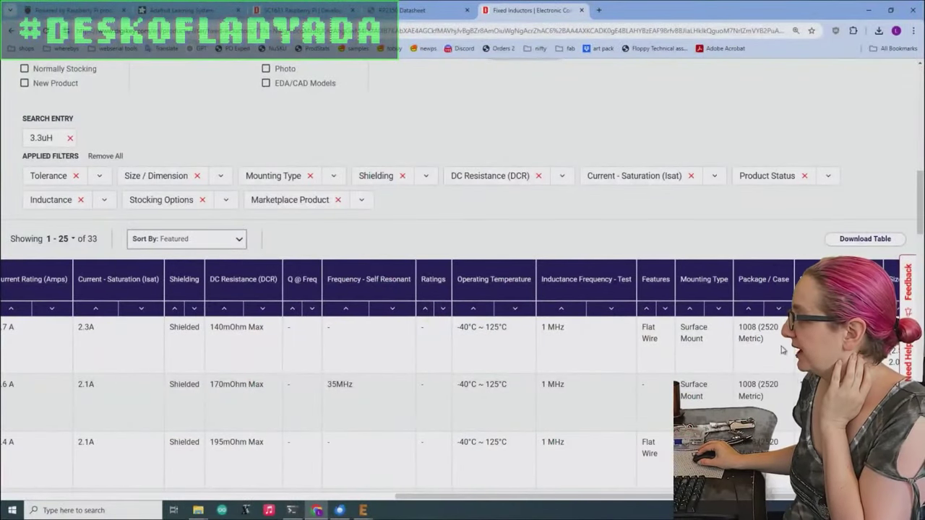
pyautogui.moveTo(647, 495); pyautogui.dragTo(288, 490)
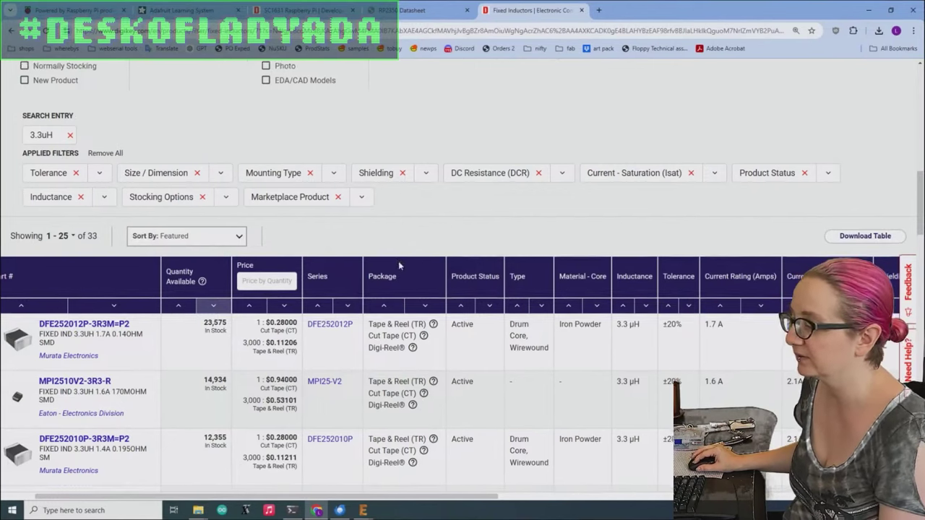
pyautogui.scroll(-3, 398, 261)
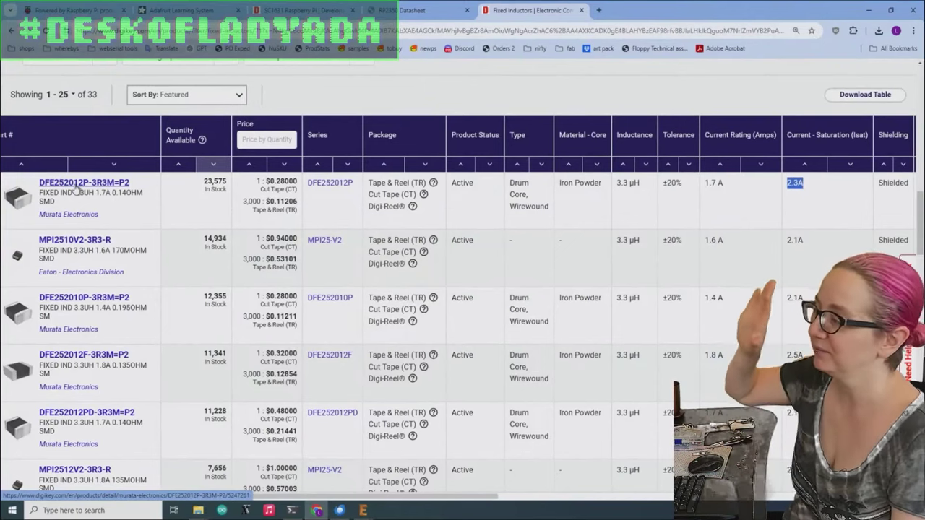
pyautogui.scroll(-5, 192, 204)
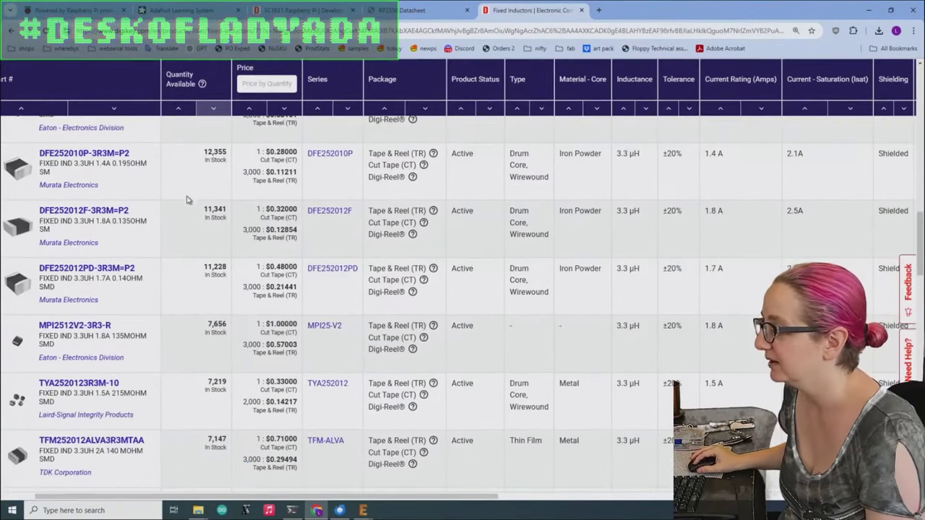
pyautogui.scroll(-4, 174, 265)
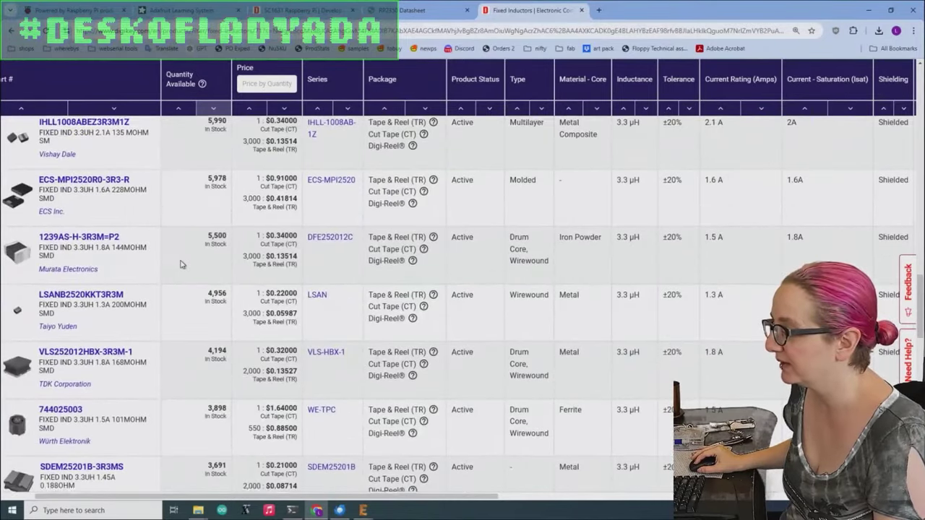
pyautogui.scroll(-5, 181, 265)
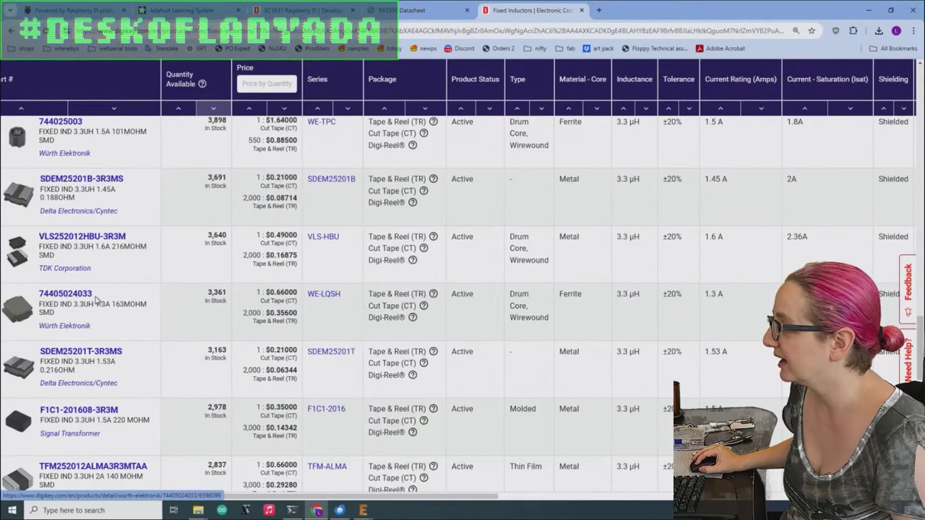
pyautogui.moveTo(29, 304)
pyautogui.scroll(-5, 29, 304)
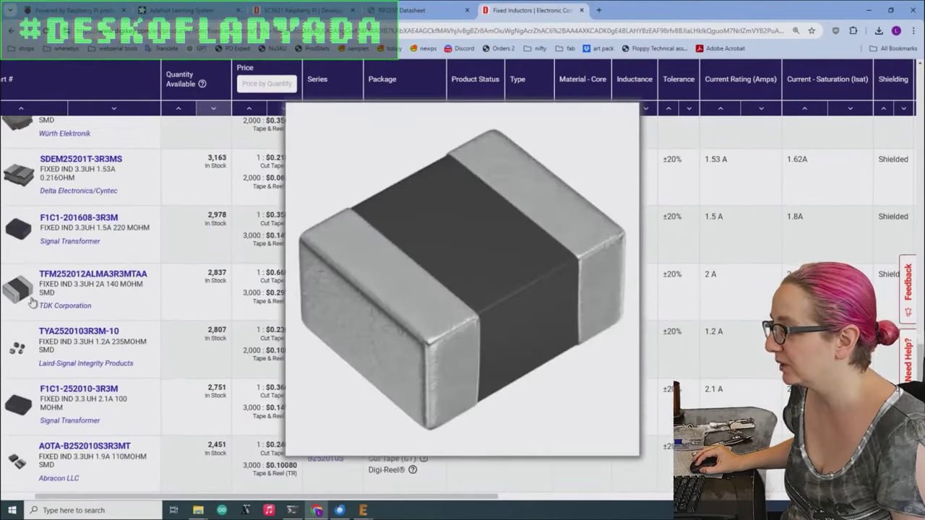
pyautogui.scroll(-1, 33, 300)
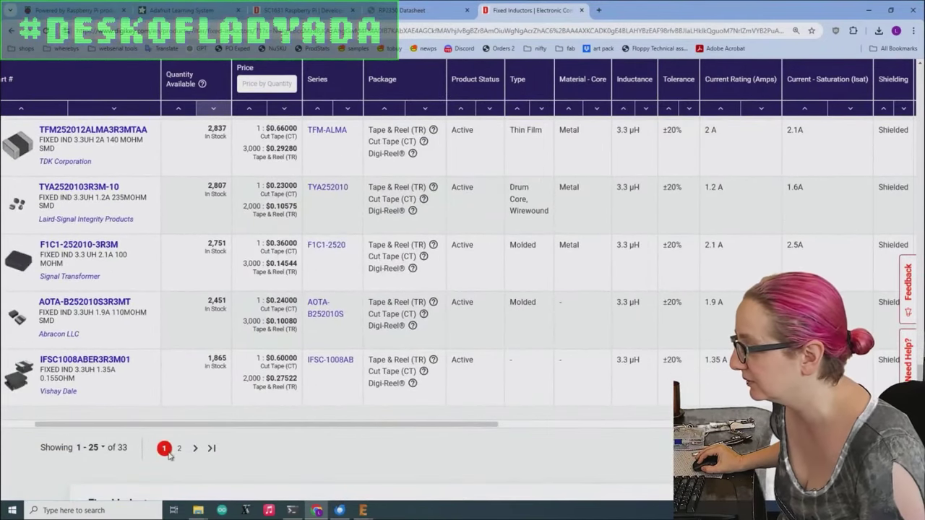
pyautogui.scroll(20, 233, 377)
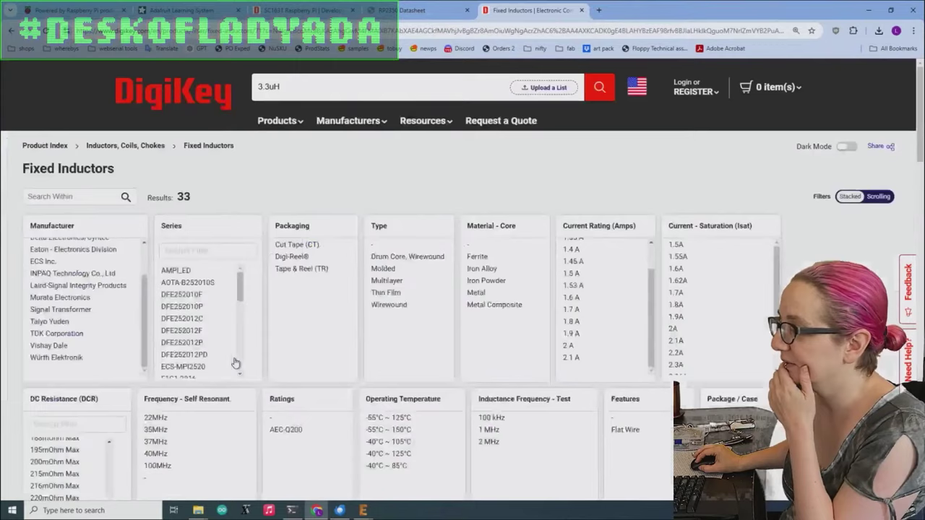
pyautogui.scroll(-8, 238, 363)
pyautogui.scroll(-7, 462, 290)
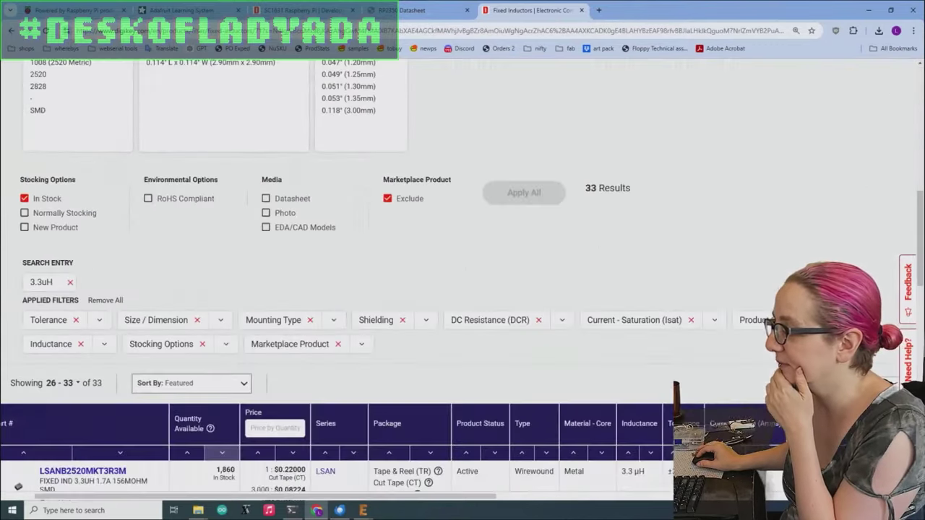
pyautogui.scroll(-4, 201, 331)
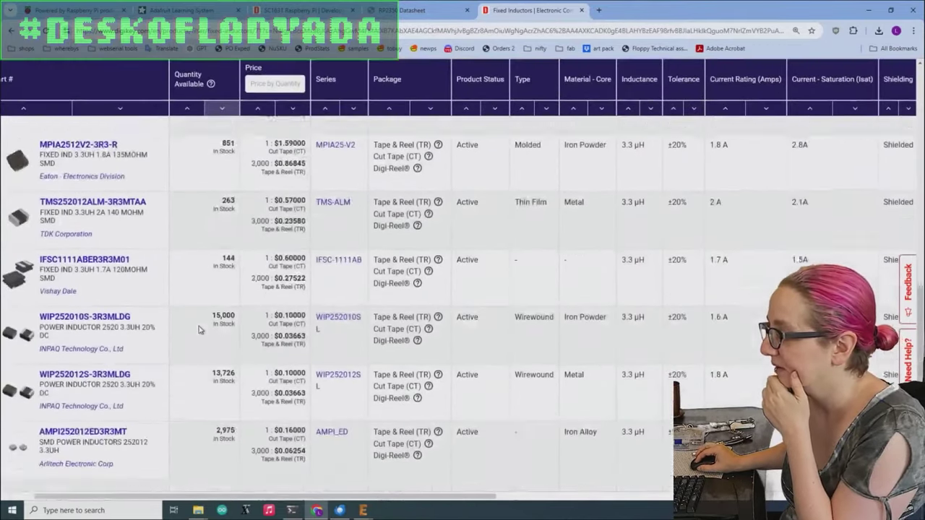
pyautogui.scroll(2, 199, 329)
pyautogui.scroll(1, 200, 330)
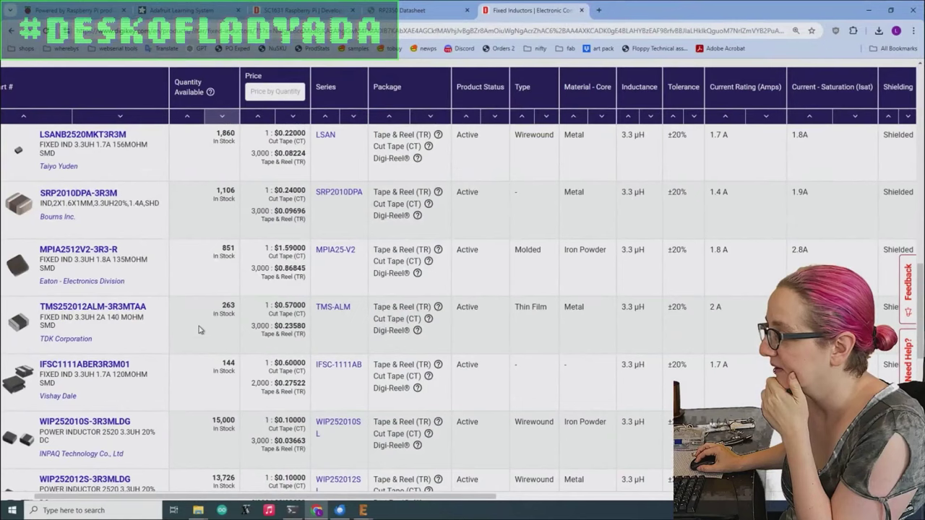
pyautogui.scroll(-3, 200, 329)
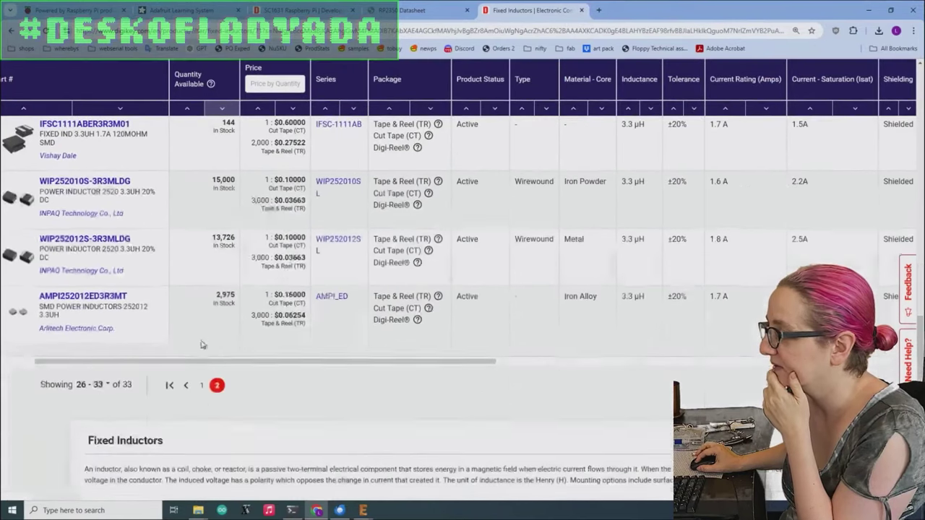
pyautogui.click(202, 385)
pyautogui.scroll(-8, 405, 275)
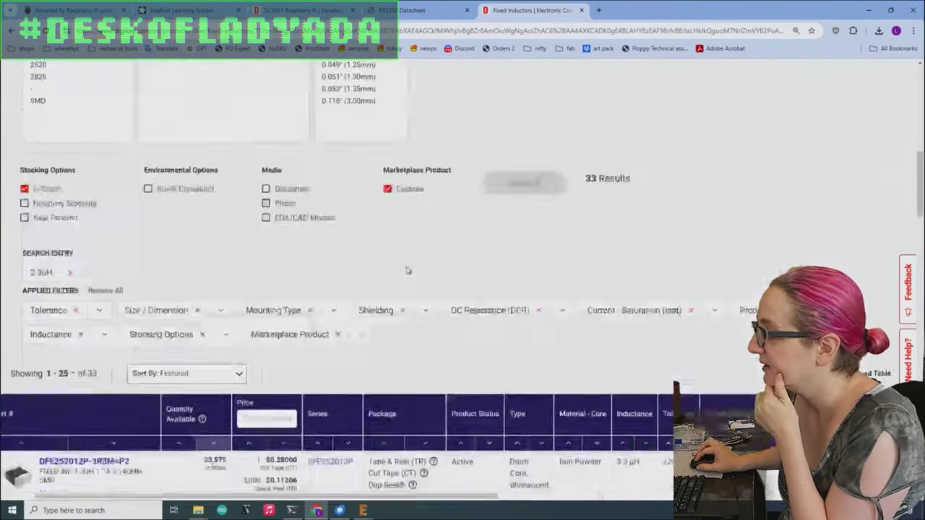
pyautogui.scroll(-4, 120, 329)
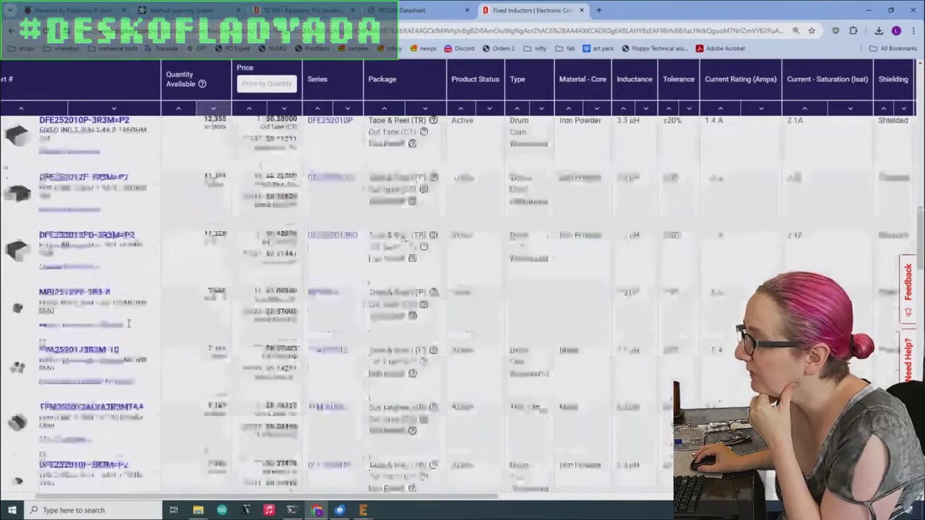
pyautogui.scroll(-2, 19, 297)
pyautogui.moveTo(28, 268)
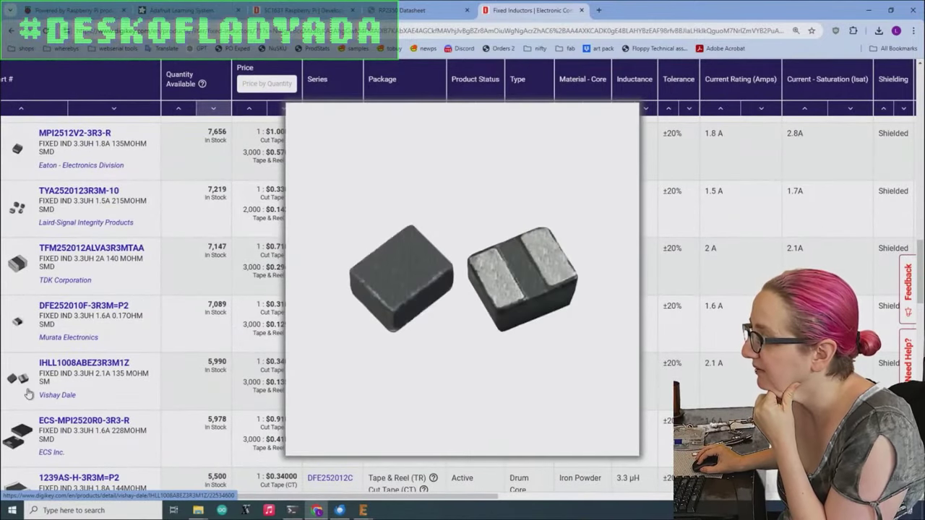
pyautogui.scroll(-2, 29, 390)
pyautogui.scroll(10, 406, 209)
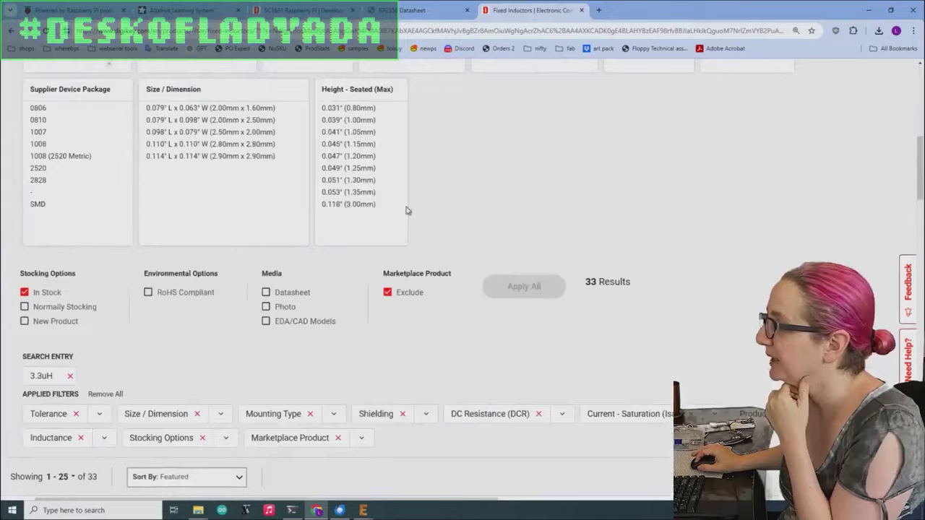
# Remove the Size / Dimension filter, widening the 3.3µH results to 212 inductors
pyautogui.click(196, 273)
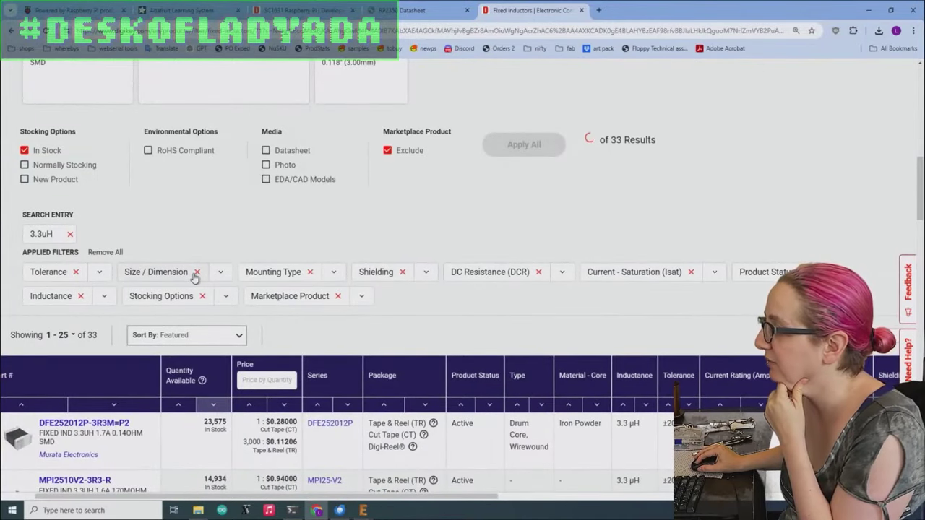
pyautogui.scroll(-10, 371, 227)
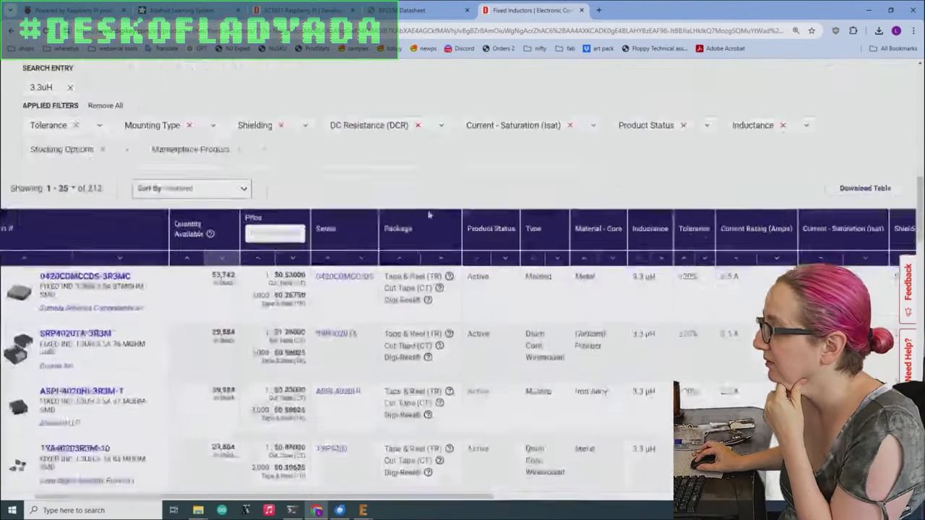
pyautogui.scroll(2, 181, 283)
# Browse the 212 stock-sorted results and move to page 2
pyautogui.scroll(-2, 184, 283)
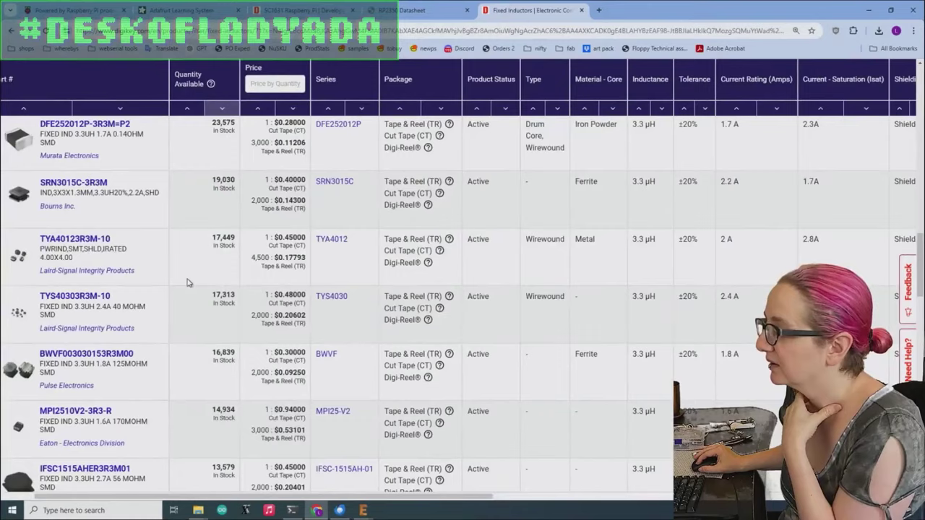
pyautogui.scroll(-7, 187, 281)
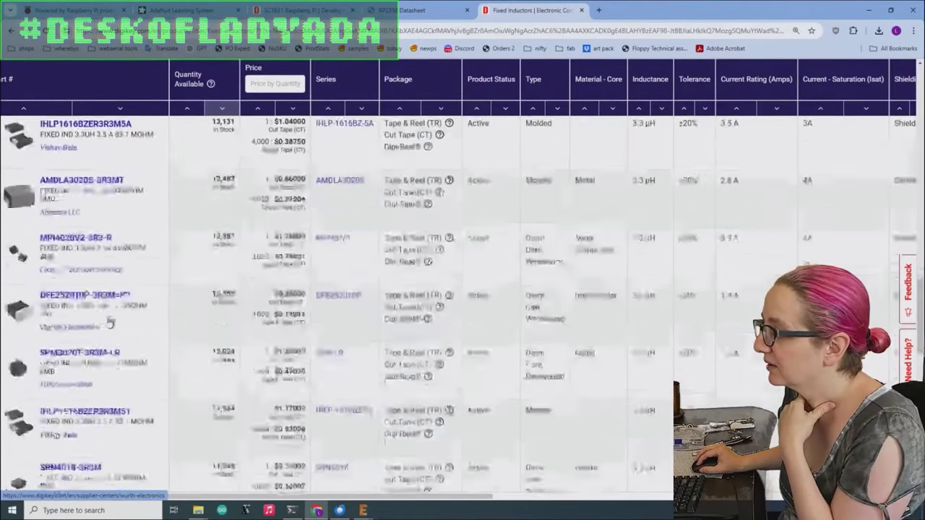
pyautogui.scroll(-2, 110, 321)
pyautogui.scroll(-5, 110, 313)
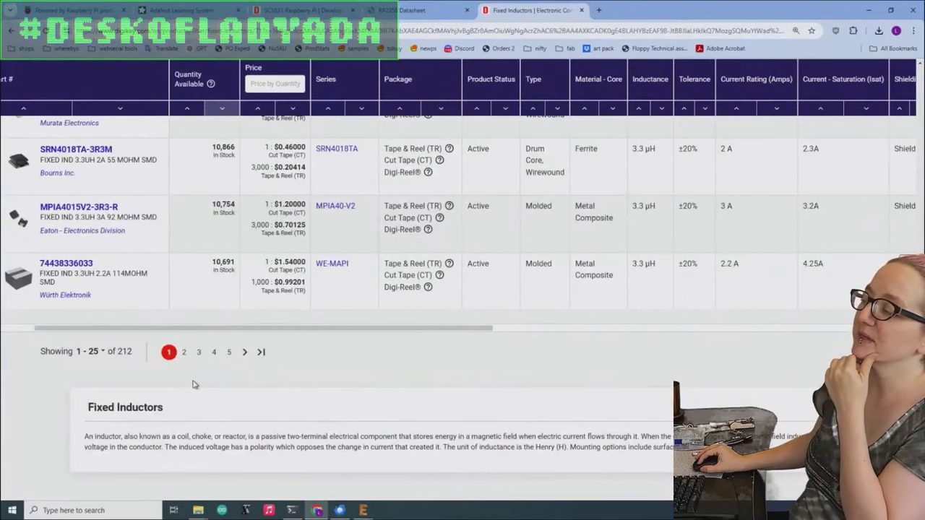
pyautogui.click(184, 352)
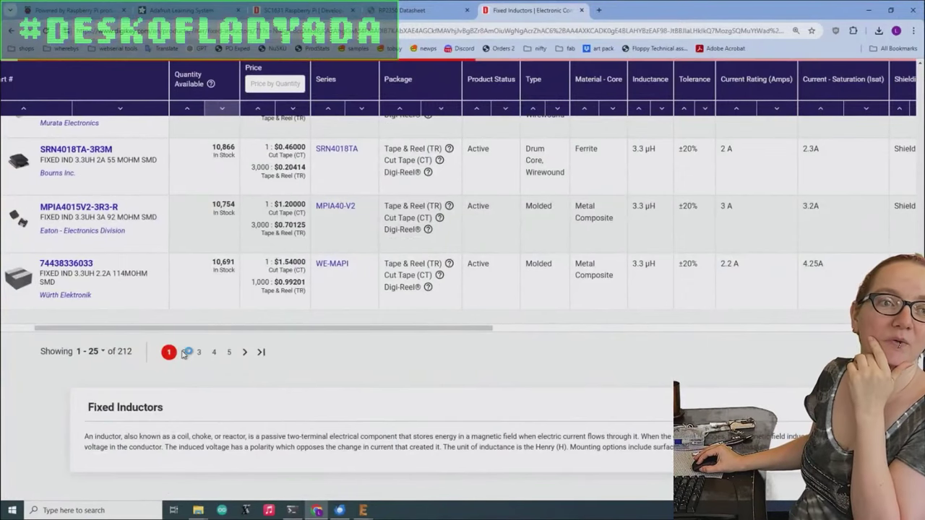
# Scroll down the page-2 results to find the PA4335.332NLT inductor
pyautogui.scroll(-5, 195, 274)
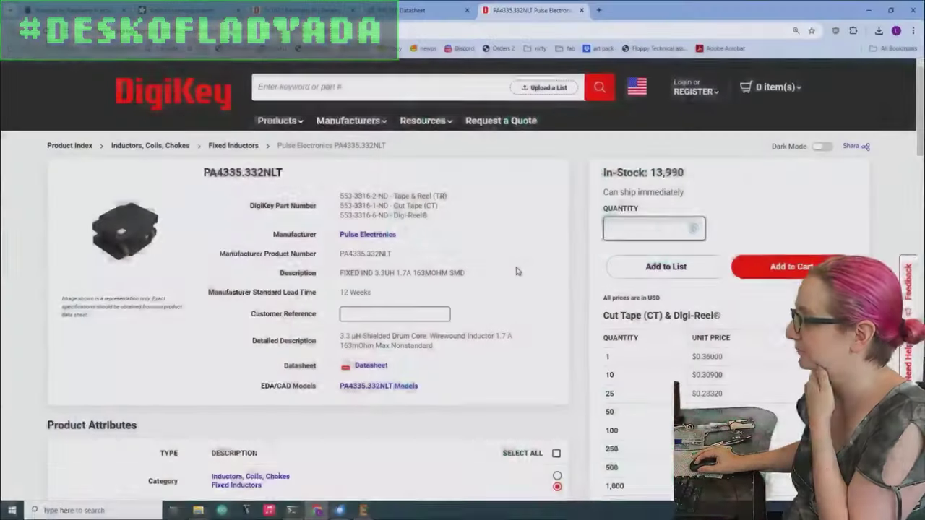
# Review the PA4335.332NLT attributes, highlighting its 2.70mm x 2.20mm footprint
pyautogui.scroll(-1, 516, 269)
pyautogui.scroll(-5, 517, 268)
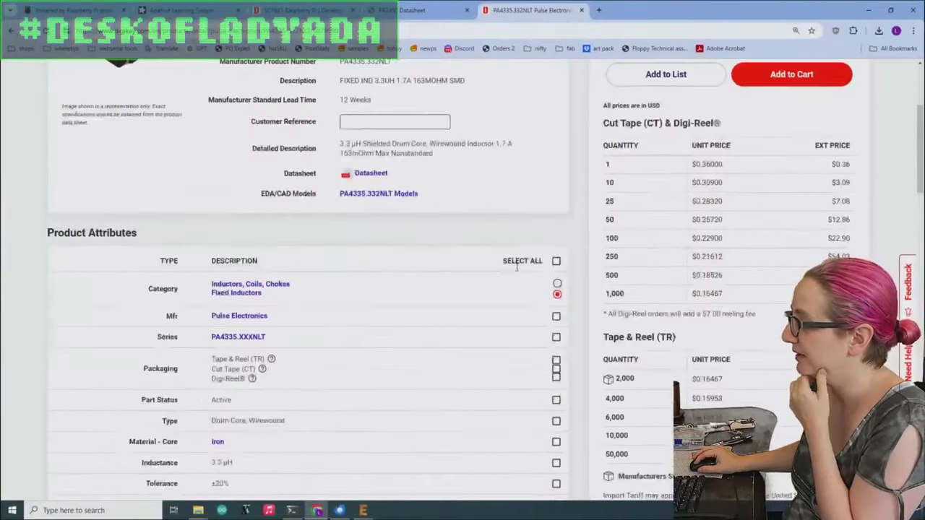
pyautogui.scroll(-1, 515, 267)
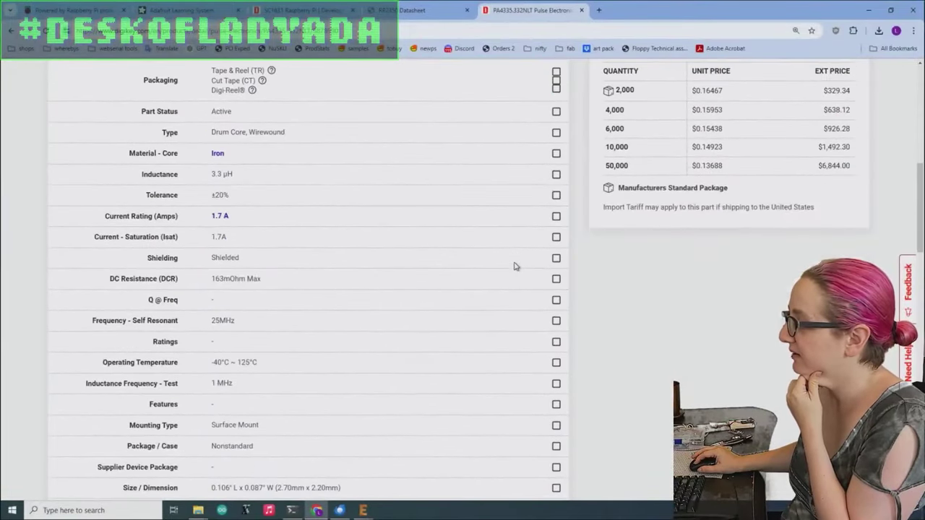
pyautogui.scroll(-1, 347, 313)
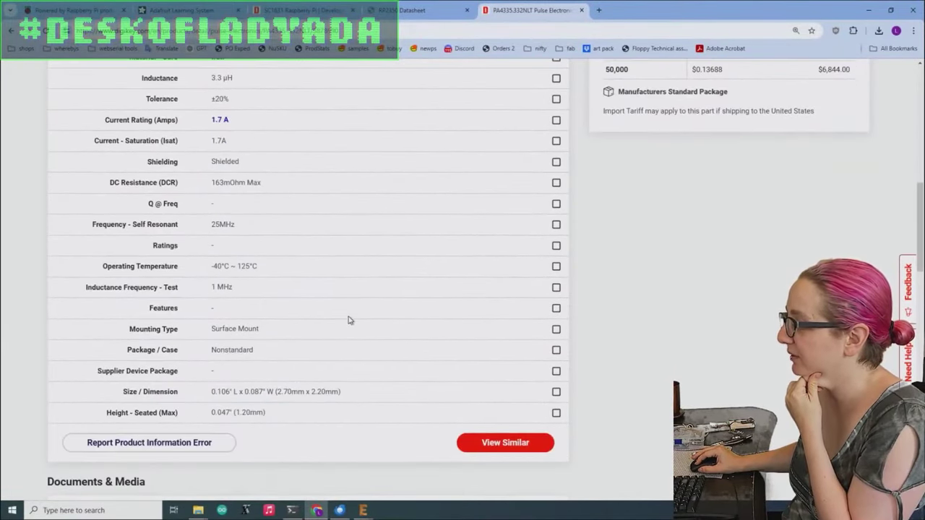
pyautogui.moveTo(355, 403); pyautogui.dragTo(250, 389)
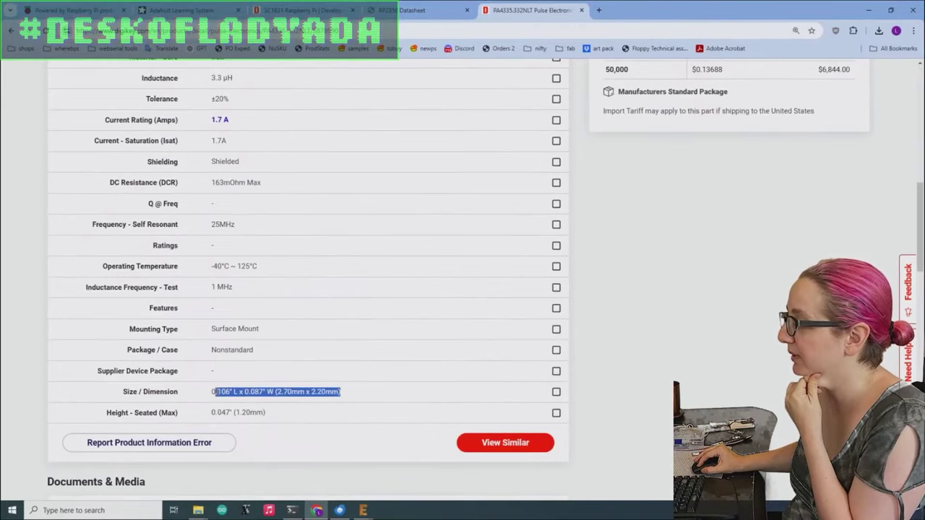
pyautogui.scroll(7, 354, 392)
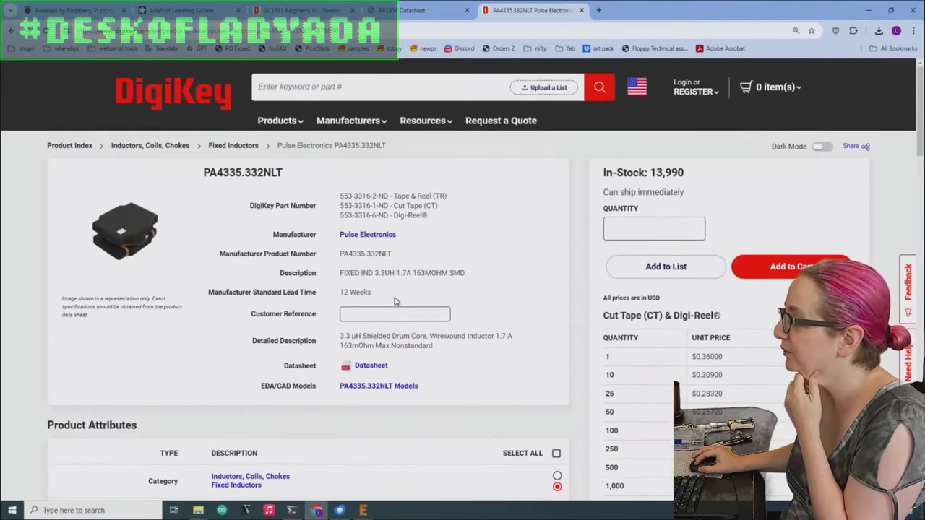
pyautogui.scroll(-5, 401, 271)
pyautogui.scroll(3, 405, 269)
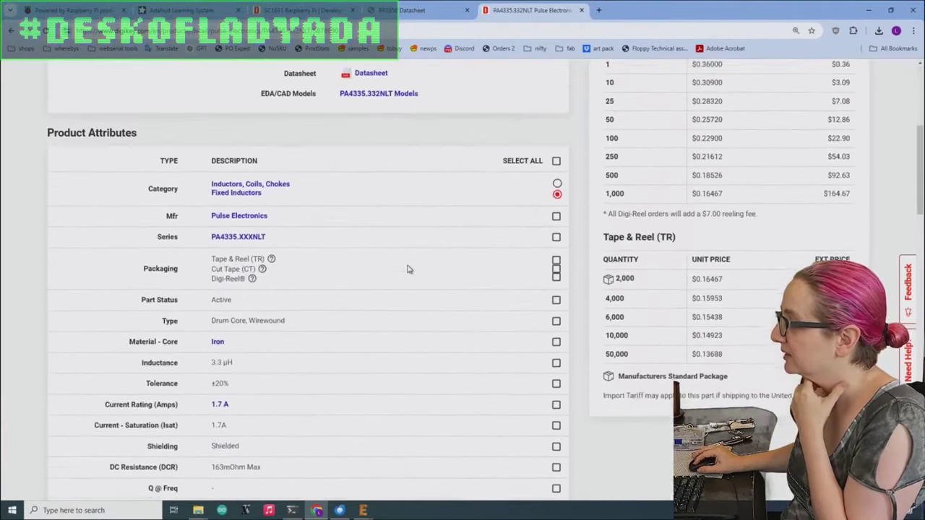
pyautogui.scroll(1, 407, 269)
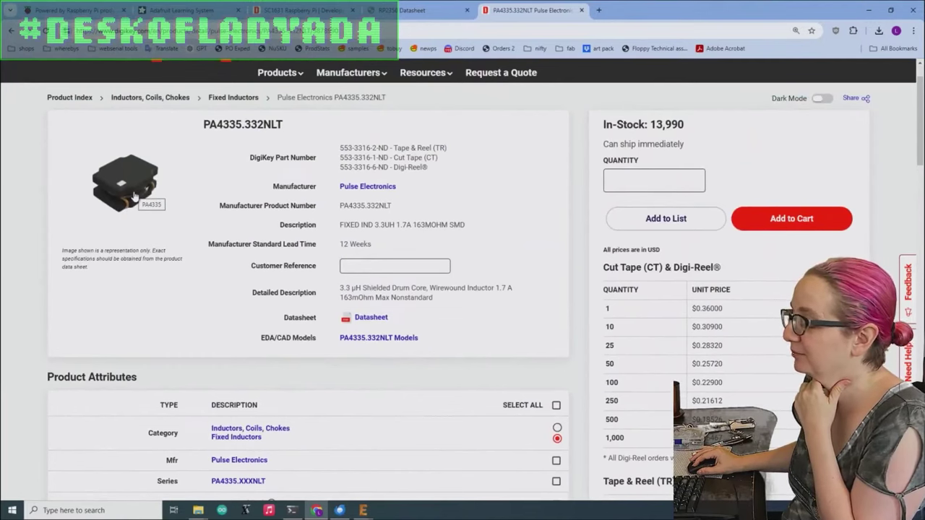
pyautogui.scroll(-4, 217, 265)
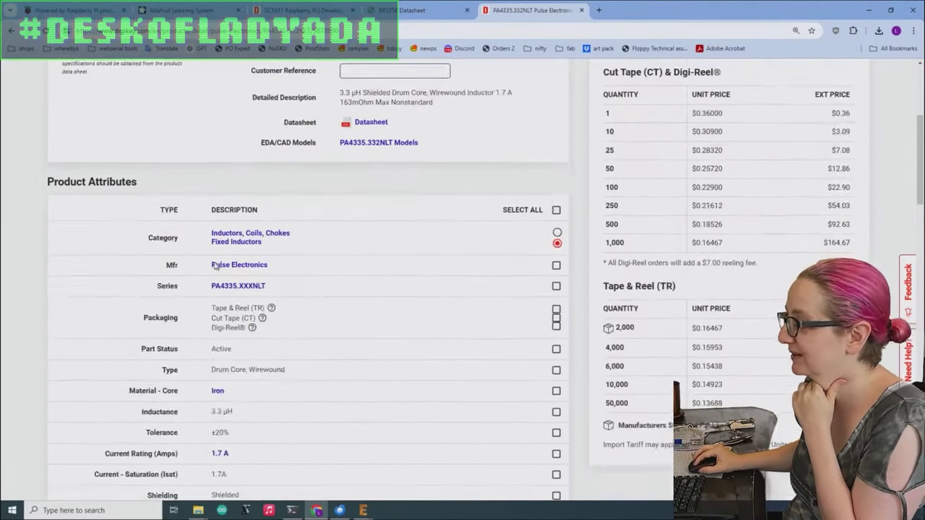
pyautogui.scroll(-2, 224, 264)
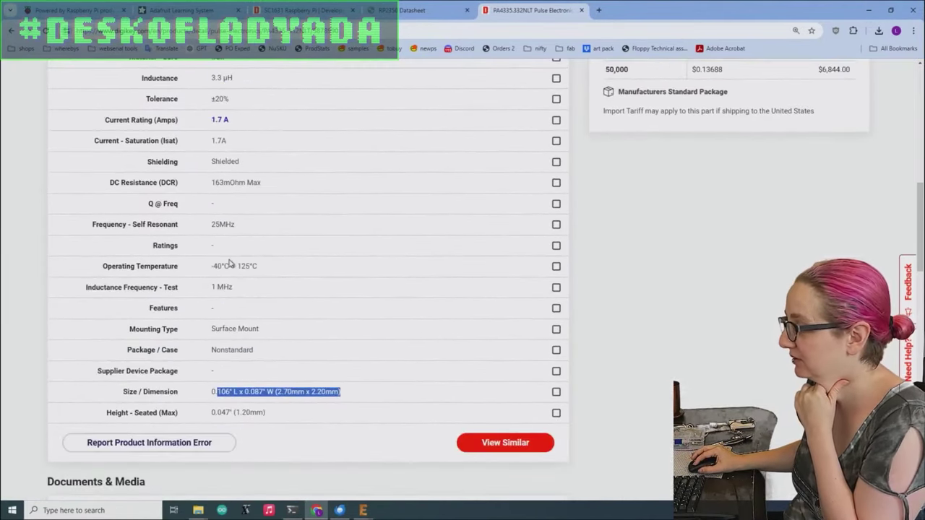
# Match on surface mount but not DC resistance, and view the 1,390 similar fixed inductors
pyautogui.click(556, 329)
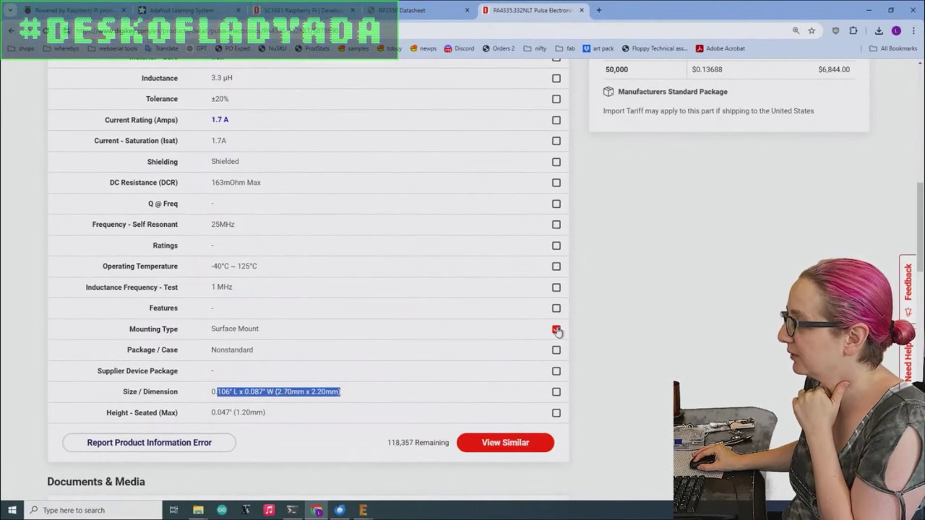
pyautogui.scroll(1, 567, 228)
pyautogui.click(557, 231)
pyautogui.click(558, 228)
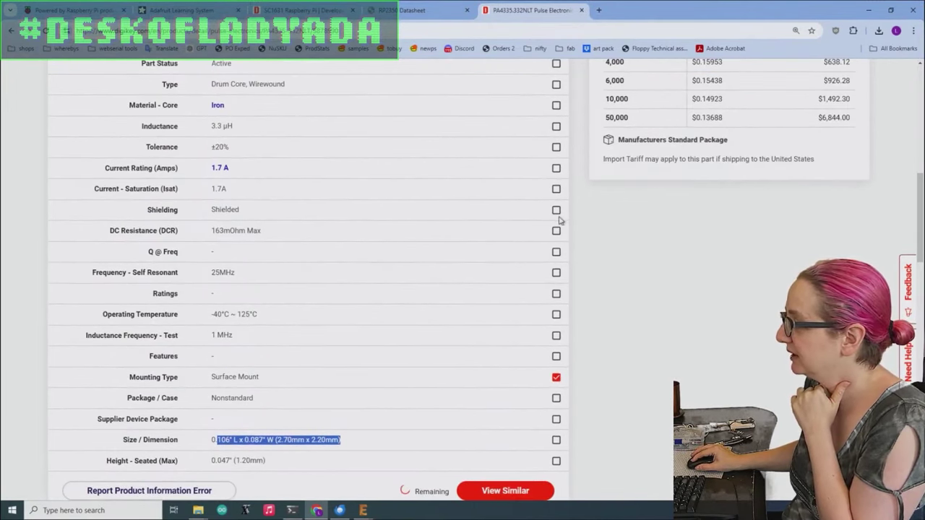
pyautogui.scroll(2, 562, 217)
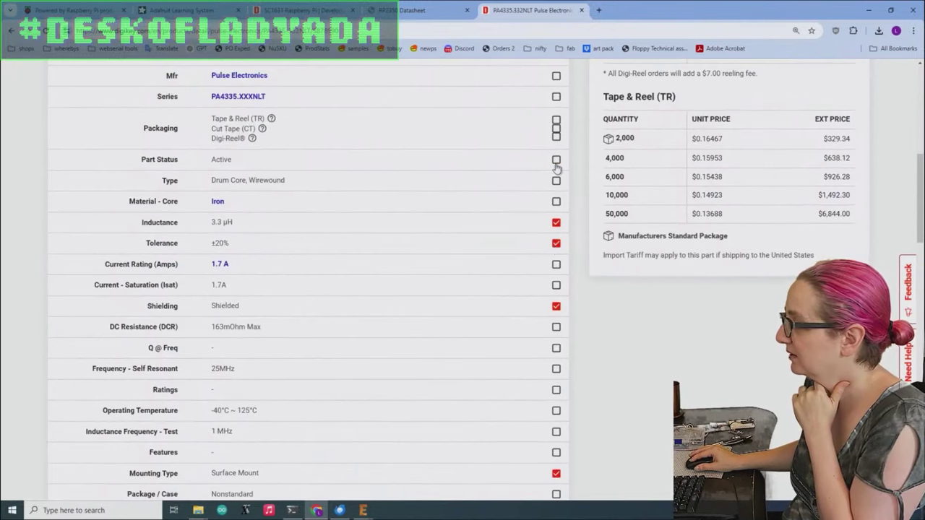
pyautogui.scroll(-4, 611, 311)
pyautogui.scroll(13, 615, 312)
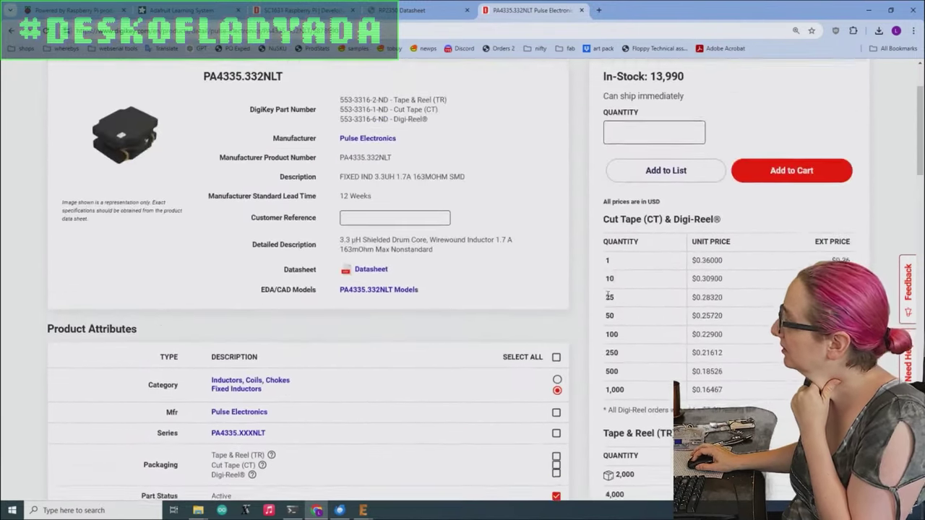
pyautogui.scroll(-10, 607, 300)
pyautogui.click(522, 206)
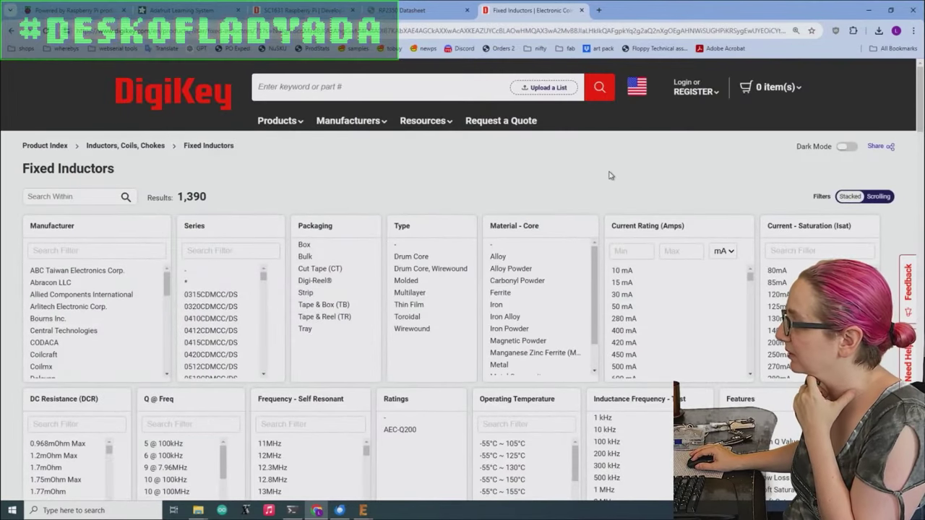
# Filter the similar inductors to in-stock parts only
pyautogui.scroll(-5, 609, 176)
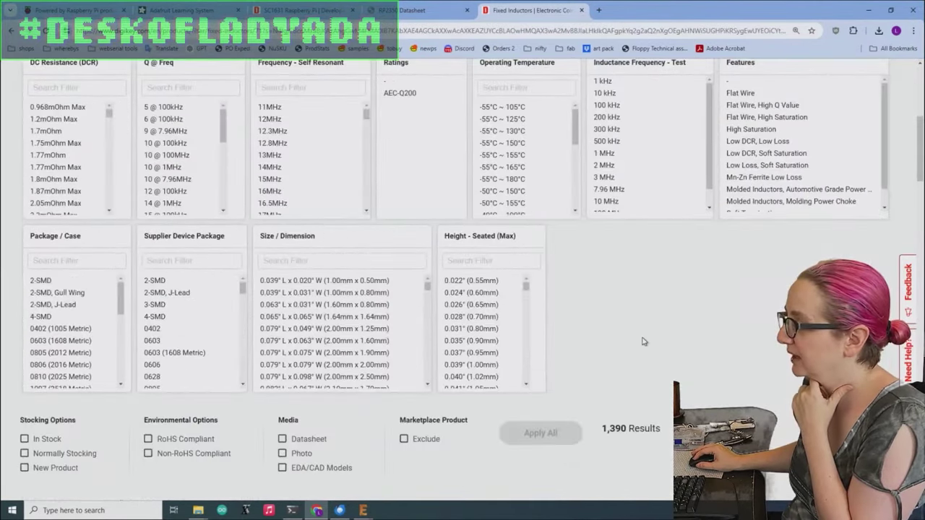
pyautogui.scroll(-1, 644, 341)
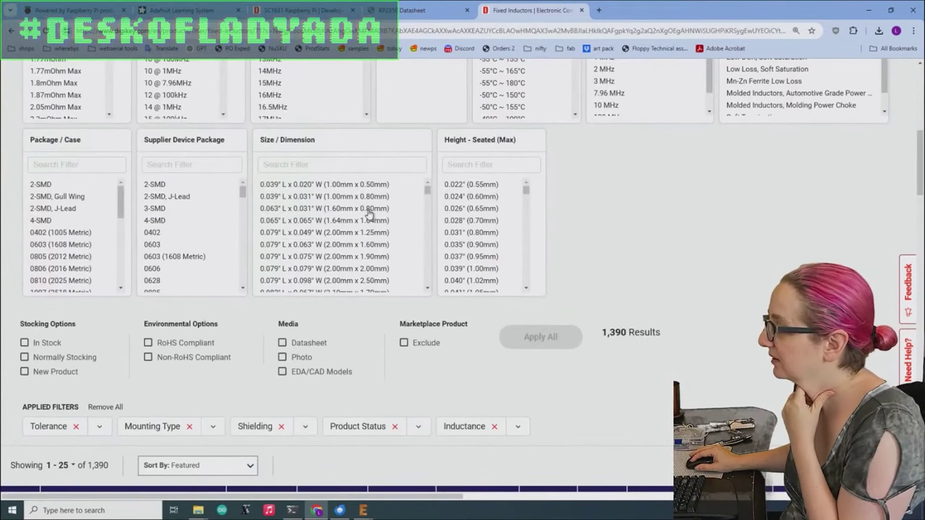
pyautogui.scroll(-3, 369, 214)
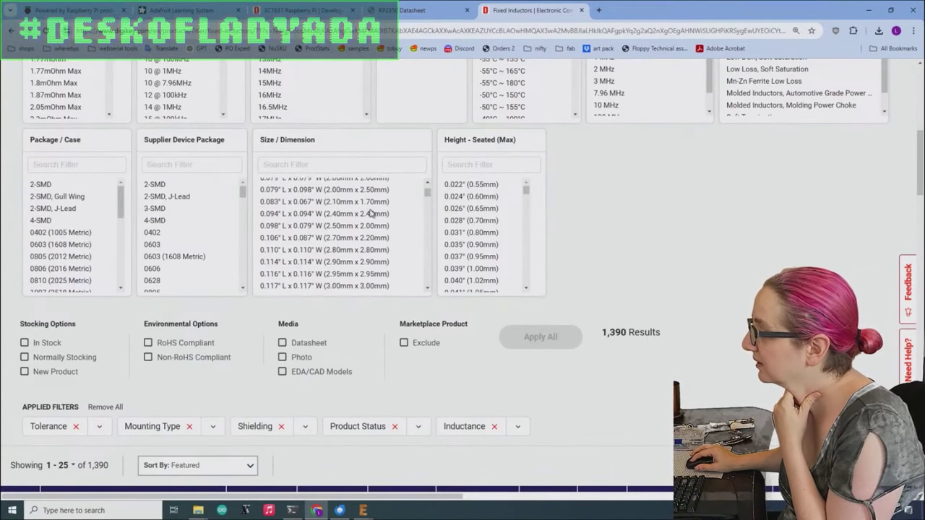
pyautogui.click(38, 343)
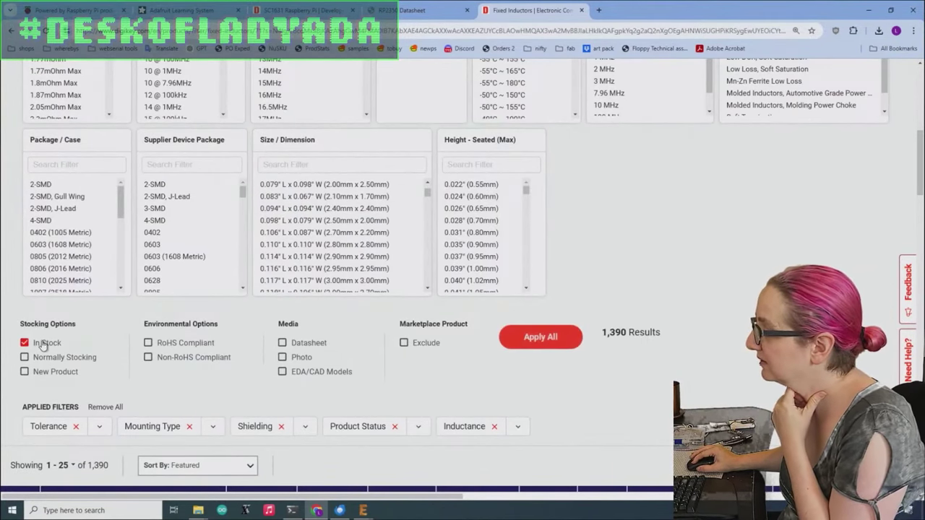
pyautogui.click(552, 337)
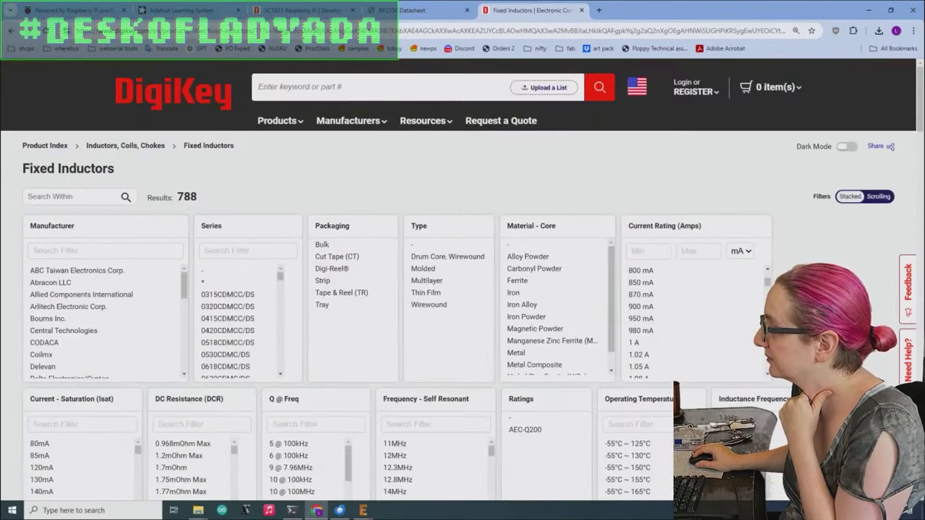
# Apply a 2.5A–3A saturation current (Isat) filter
pyautogui.scroll(-2, 463, 280)
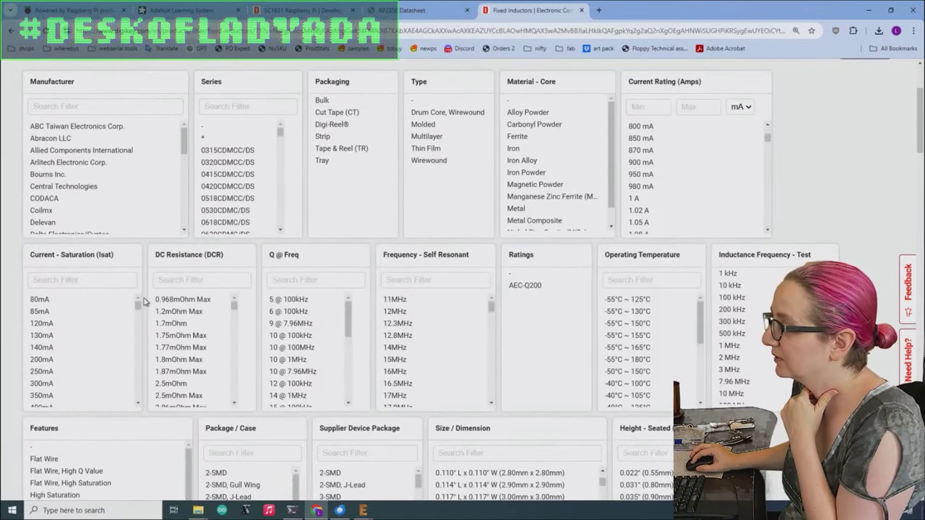
pyautogui.scroll(-5, 71, 333)
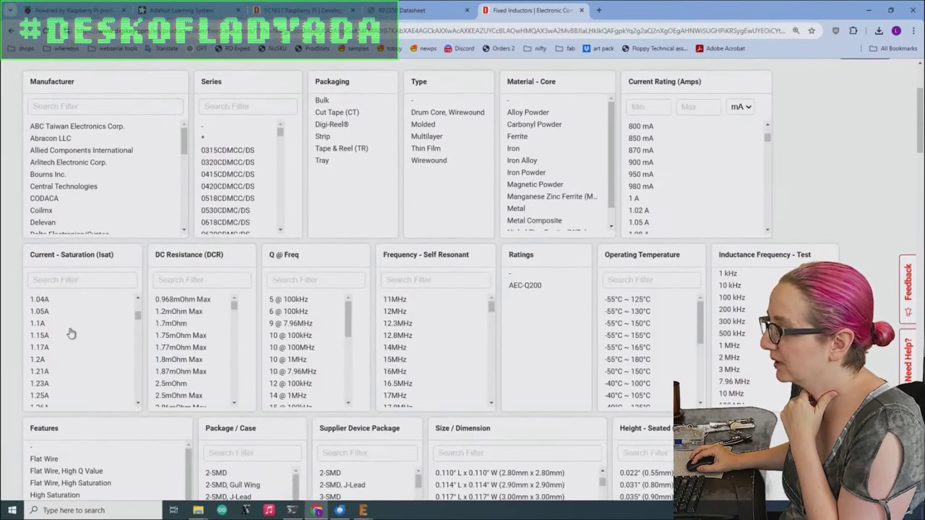
pyautogui.scroll(-2, 67, 330)
pyautogui.scroll(-1, 63, 344)
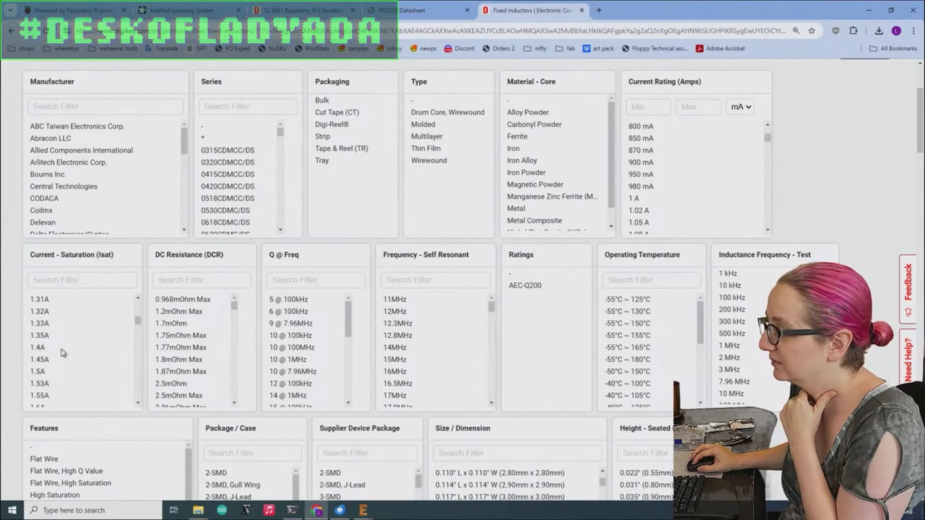
pyautogui.scroll(-5, 57, 374)
pyautogui.moveTo(62, 374)
pyautogui.mouseDown()
pyautogui.moveTo(42, 412)
pyautogui.moveTo(49, 365)
pyautogui.mouseUp()
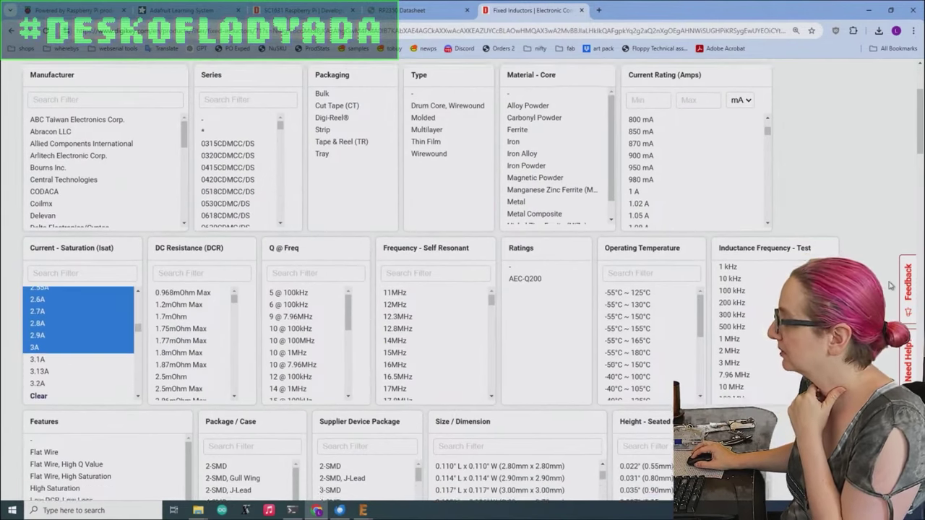
pyautogui.scroll(-6, 603, 404)
pyautogui.click(563, 199)
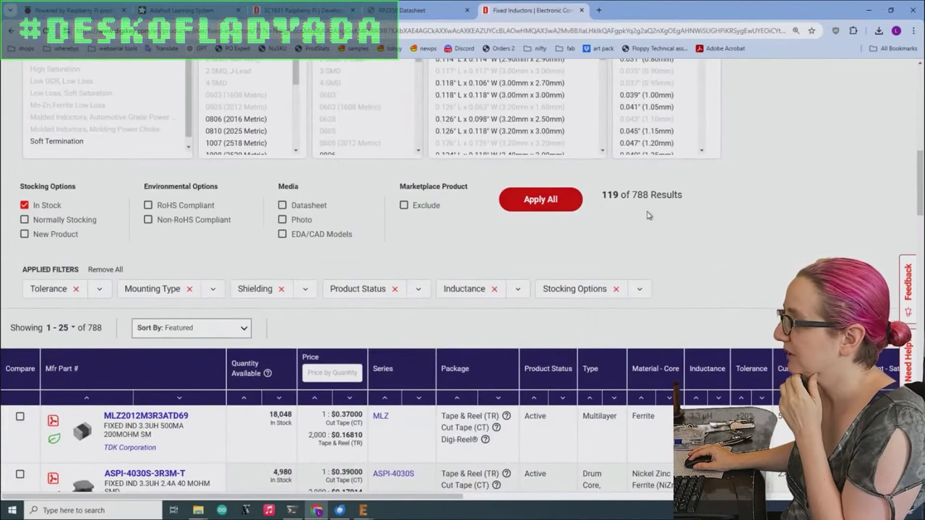
# Sort the 119 remaining inductors by quantity available, highest first, and browse them
pyautogui.scroll(-3, 563, 217)
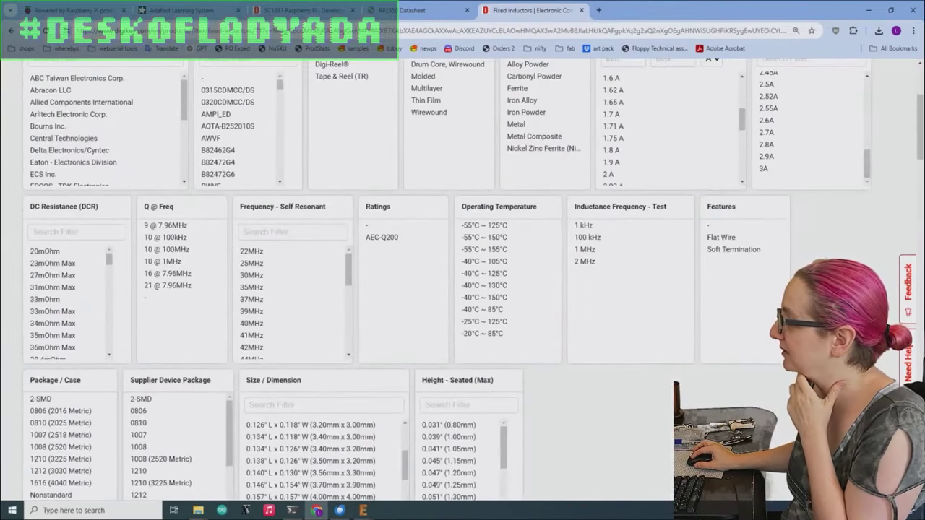
pyautogui.scroll(-3, 394, 291)
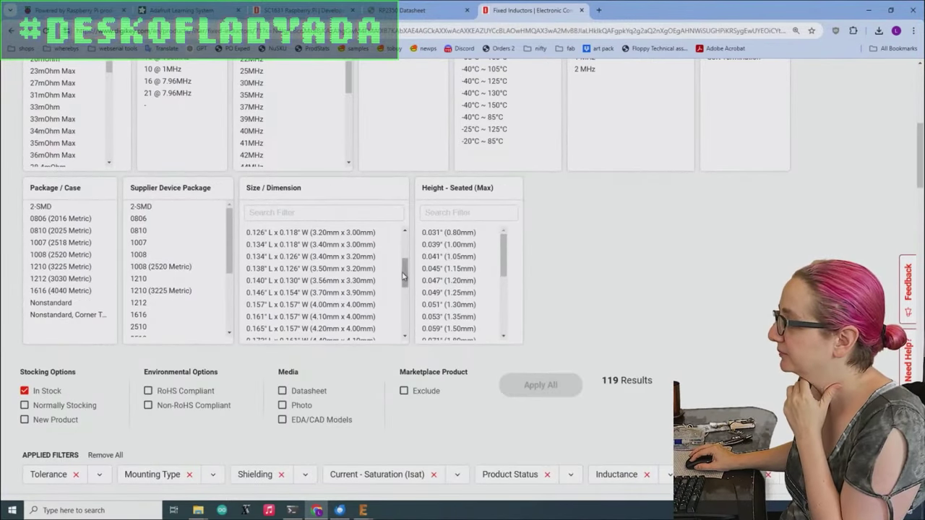
pyautogui.moveTo(403, 275); pyautogui.dragTo(370, 284)
pyautogui.moveTo(404, 256); pyautogui.dragTo(396, 230)
pyautogui.scroll(-5, 506, 245)
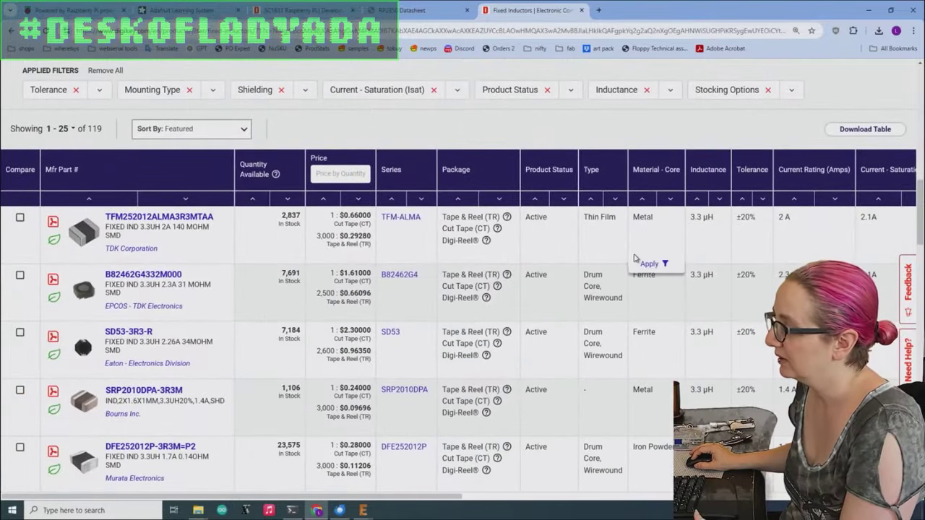
pyautogui.click(287, 199)
pyautogui.scroll(-4, 378, 270)
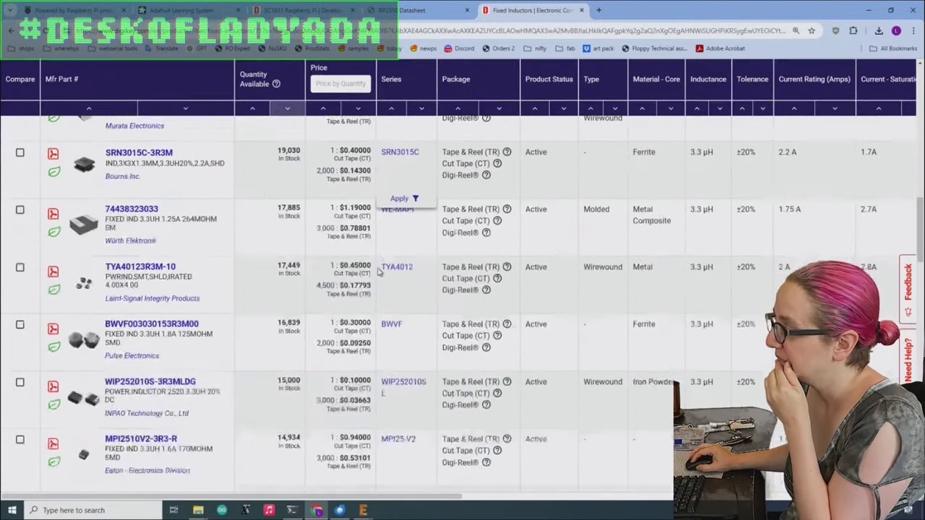
pyautogui.scroll(-2, 378, 271)
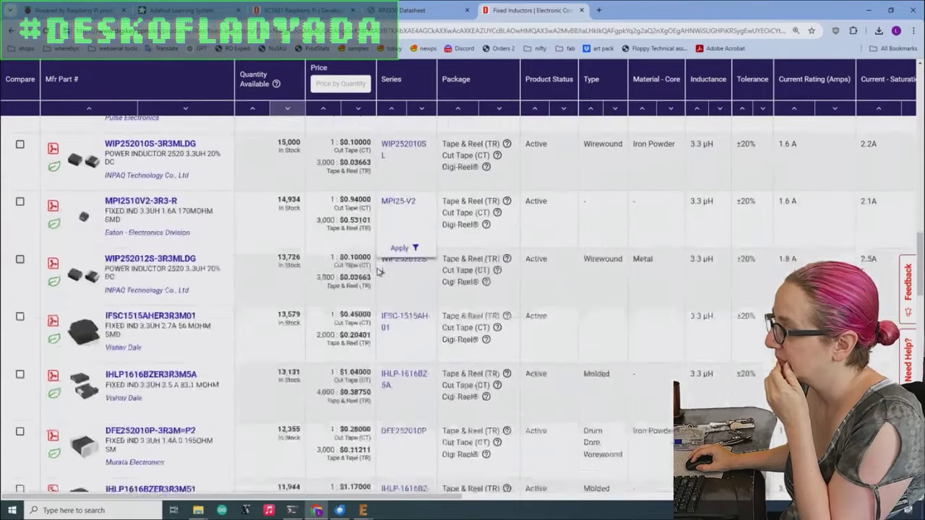
pyautogui.scroll(-5, 377, 272)
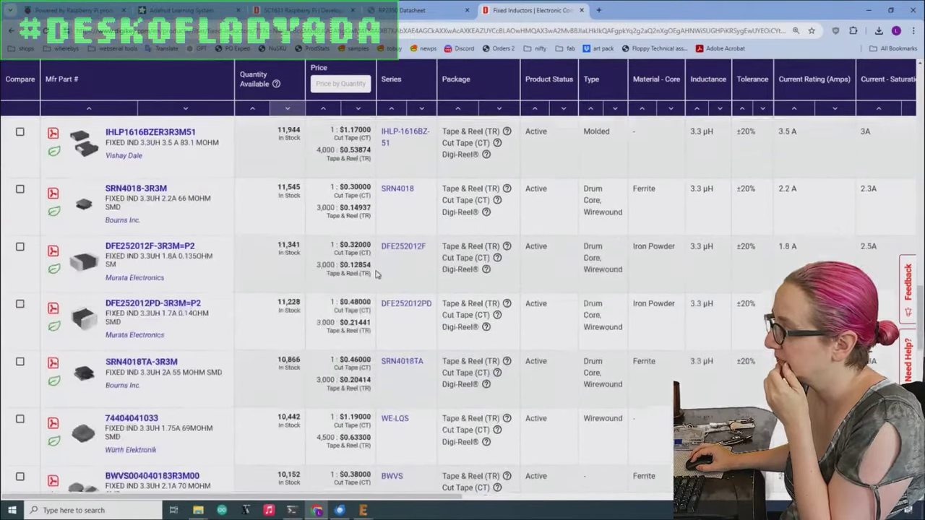
pyautogui.scroll(-1, 397, 145)
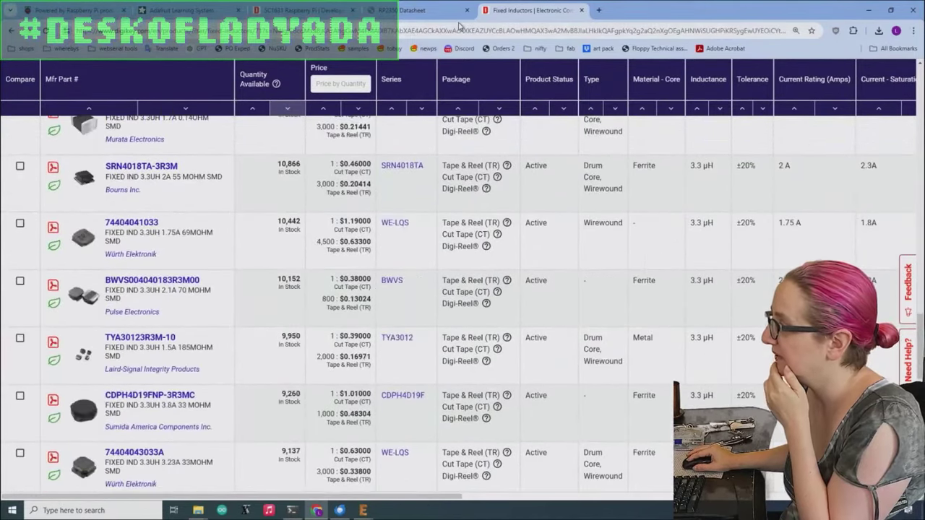
pyautogui.scroll(-3, 403, 79)
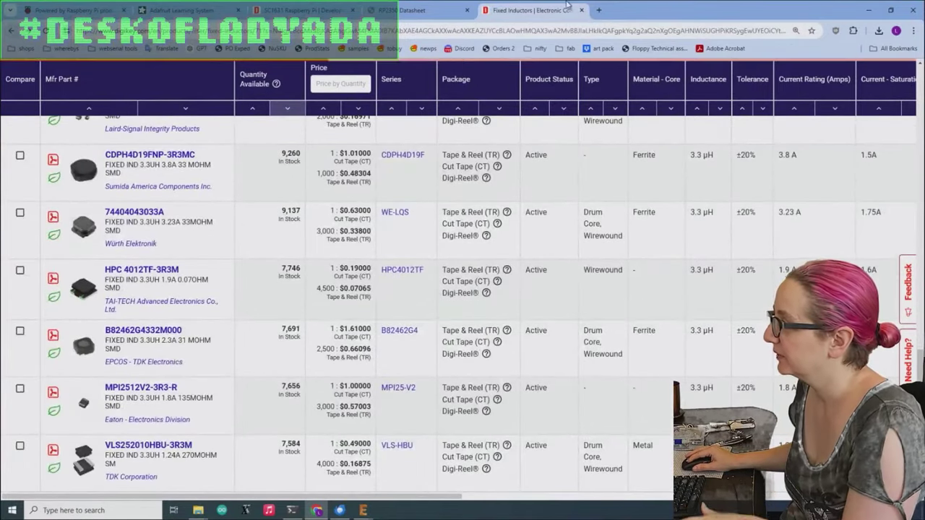
# Load the PA4335.332NLT product page in a new tab, review its attributes, then return to Fixed Inductors
pyautogui.click(599, 10)
pyautogui.hotkey('ctrl', 'v')
pyautogui.press('Return')
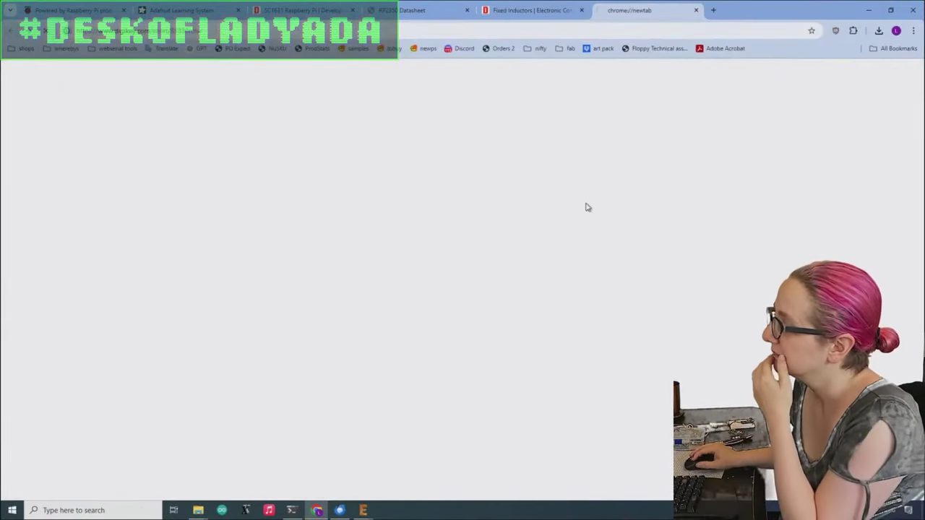
pyautogui.scroll(-4, 570, 224)
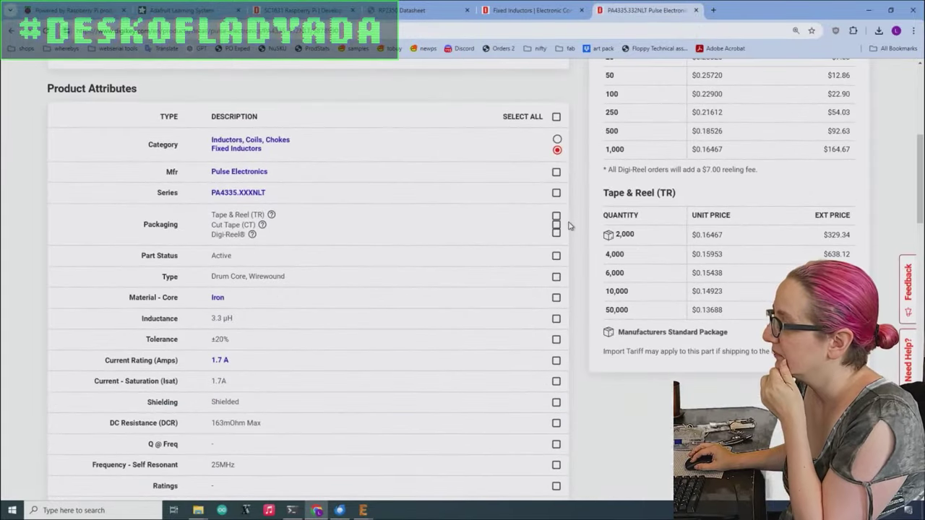
pyautogui.scroll(-2, 569, 226)
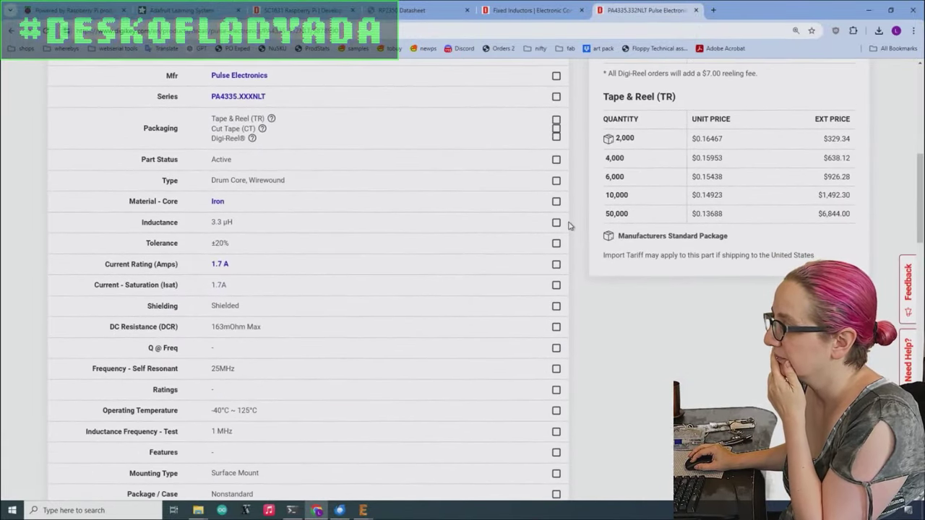
pyautogui.scroll(-2, 568, 226)
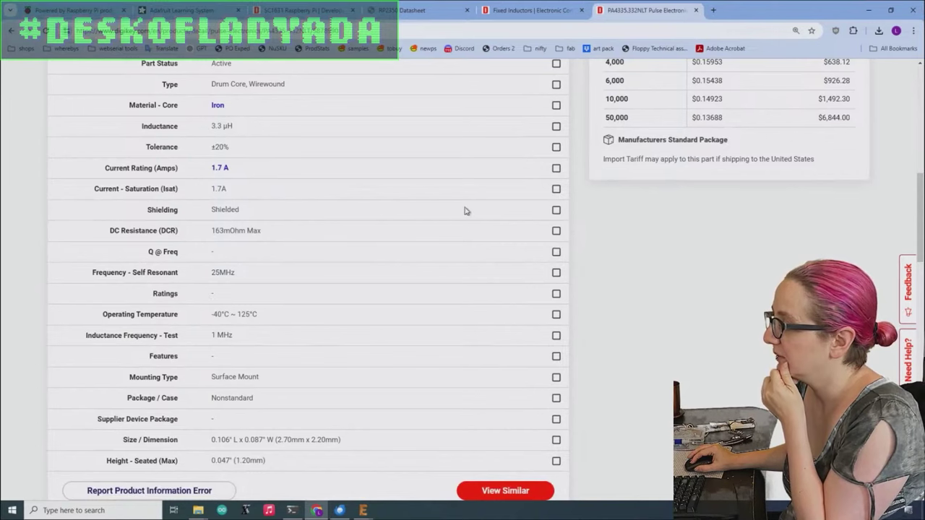
pyautogui.click(531, 10)
pyautogui.scroll(4, 243, 129)
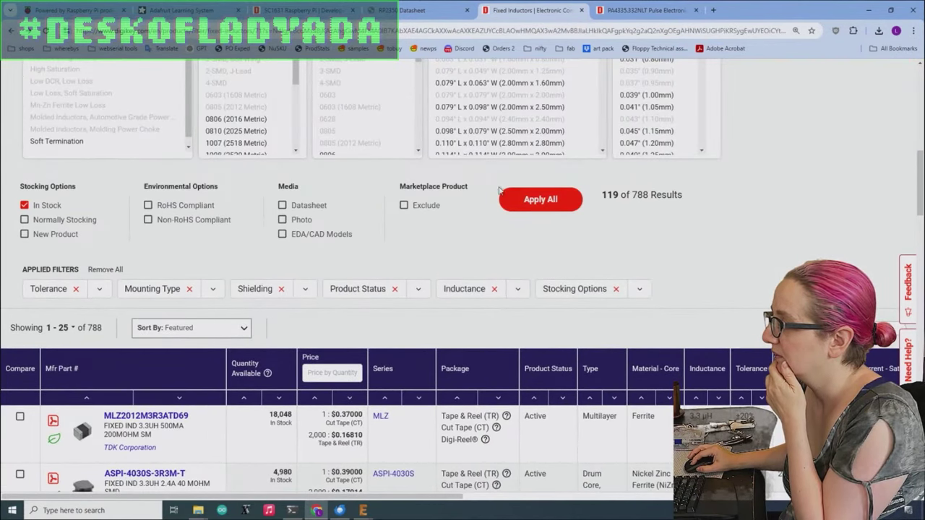
# Remove the in-stock requirement from the Fixed Inductors filters
pyautogui.hotkey('ctrl', 'Tab')
pyautogui.hotkey('ctrl', 'shift', 'Tab')
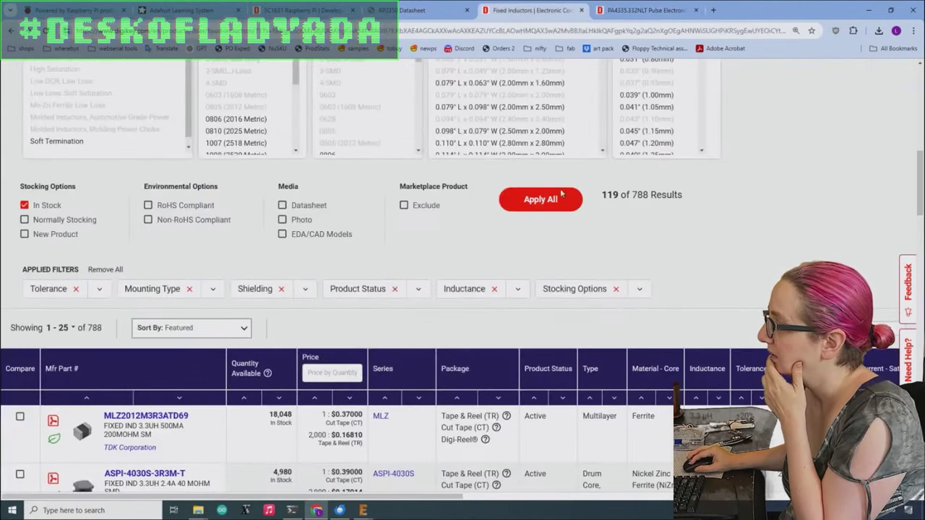
pyautogui.click(616, 290)
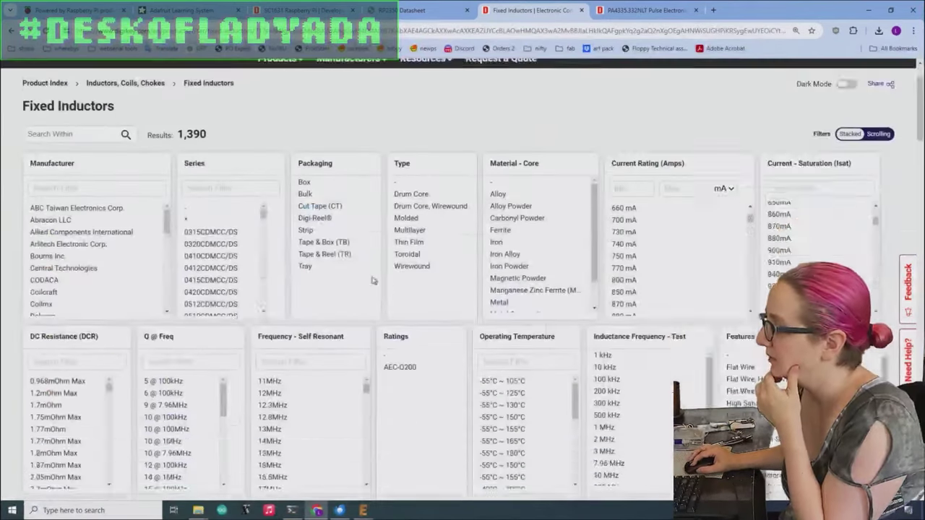
# Select the smallest Size / Dimension rows, 1.00×0.50mm to 2.80×2.80mm, and apply, leaving 196 results
pyautogui.scroll(-5, 396, 279)
pyautogui.scroll(-5, 396, 280)
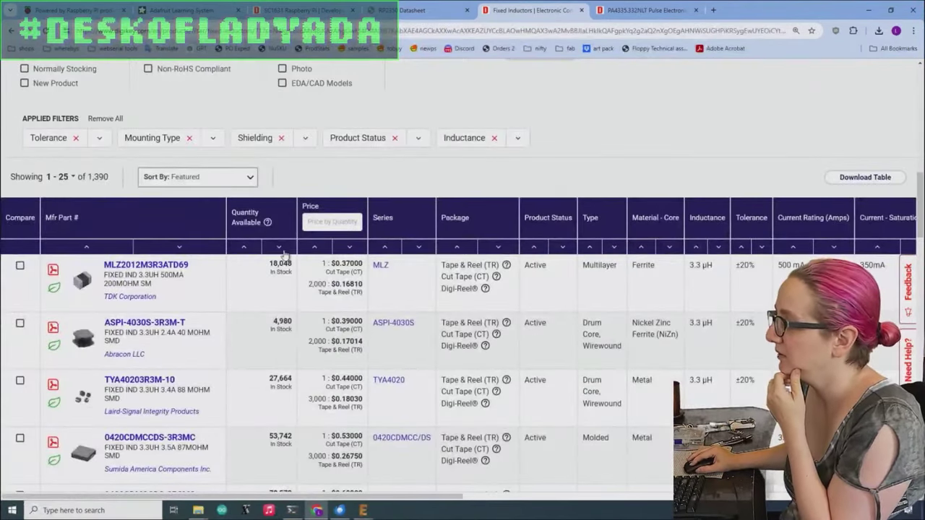
pyautogui.scroll(-10, 677, 199)
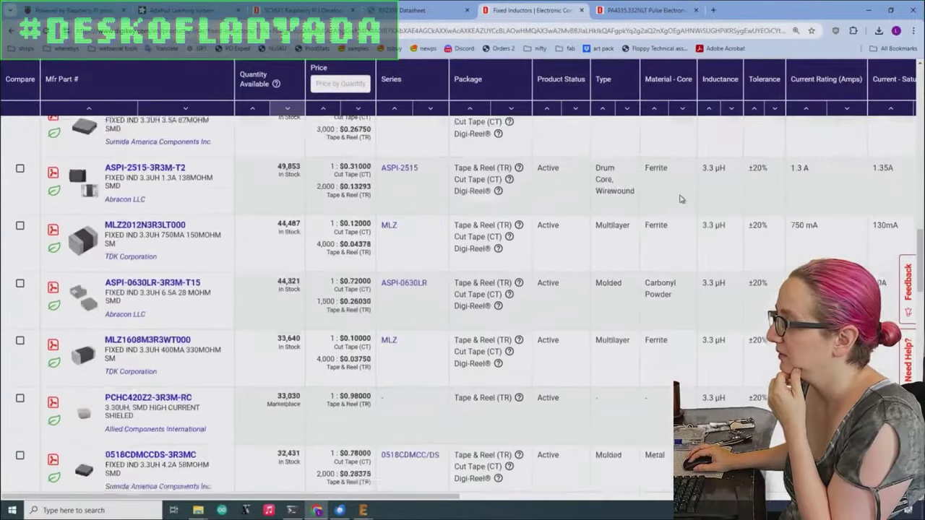
pyautogui.scroll(-12, 677, 203)
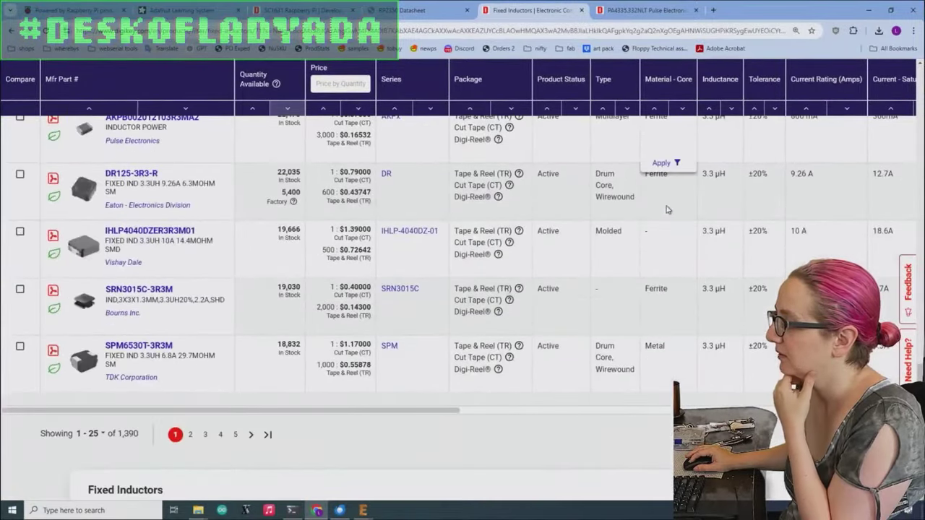
pyautogui.scroll(10, 412, 341)
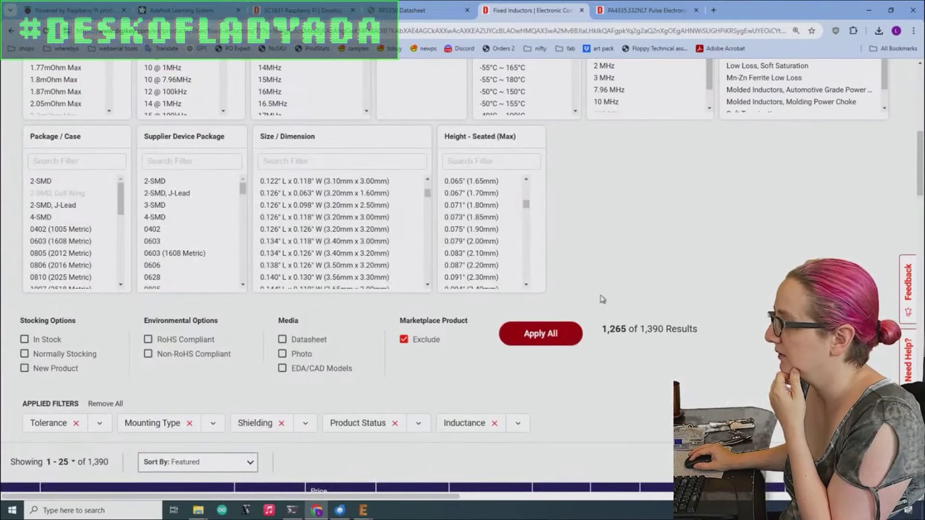
pyautogui.scroll(-6, 766, 239)
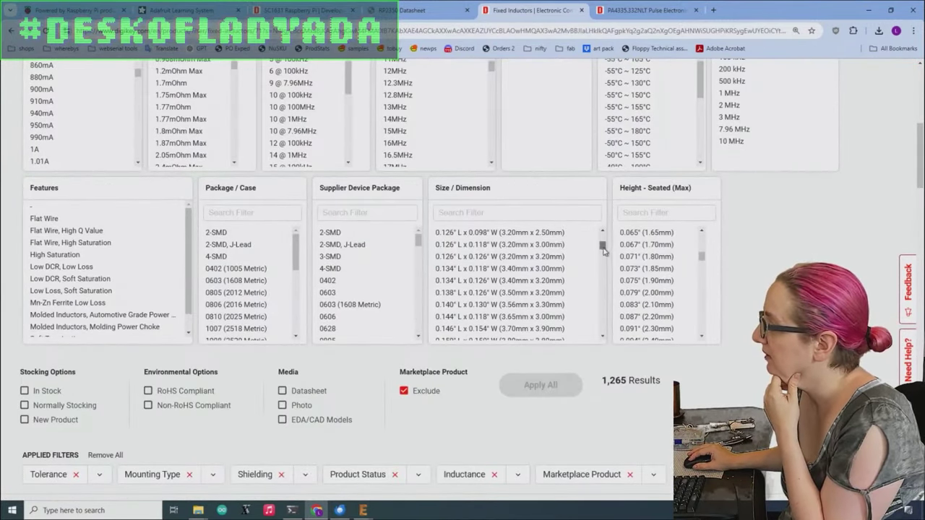
pyautogui.moveTo(602, 247); pyautogui.dragTo(592, 341)
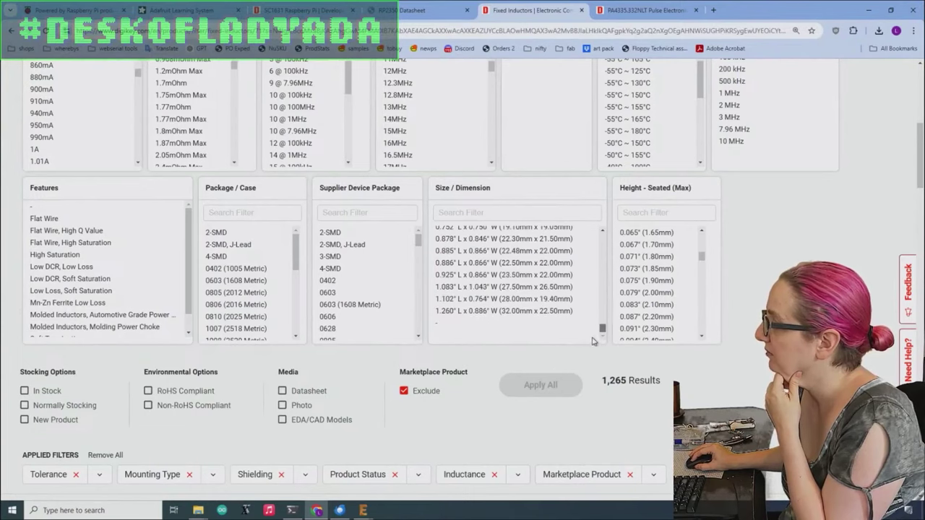
pyautogui.click(601, 320)
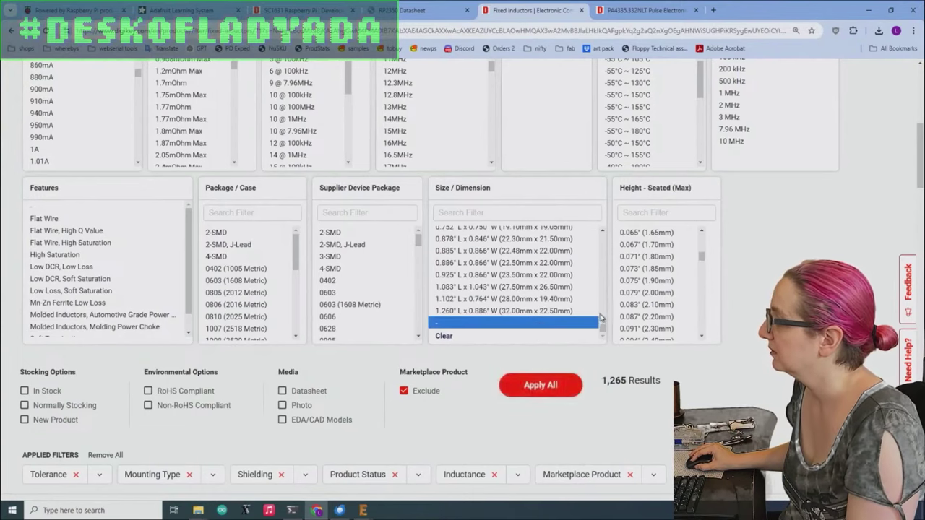
pyautogui.moveTo(601, 320); pyautogui.dragTo(574, 282)
pyautogui.hotkey('ctrl', '-')
pyautogui.hotkey('ctrl', '+')
pyautogui.scroll(-1, 519, 296)
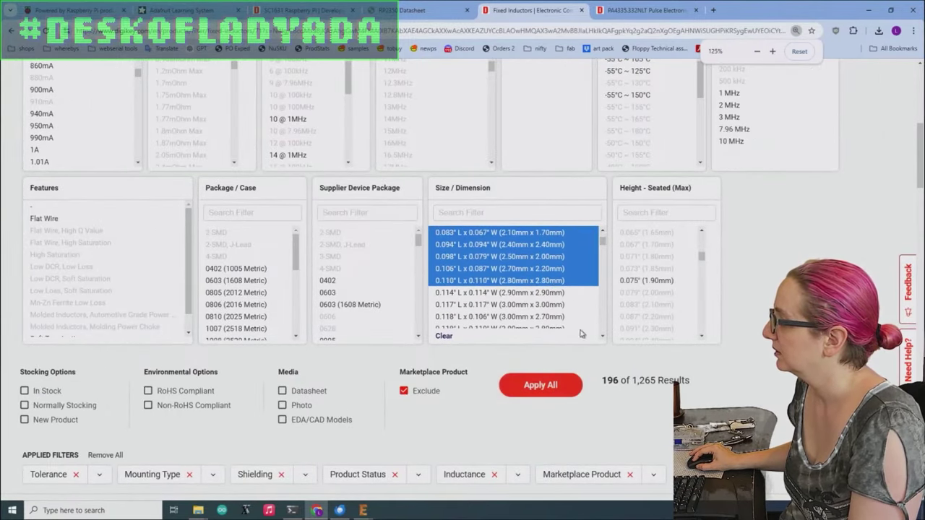
pyautogui.scroll(-3, 538, 321)
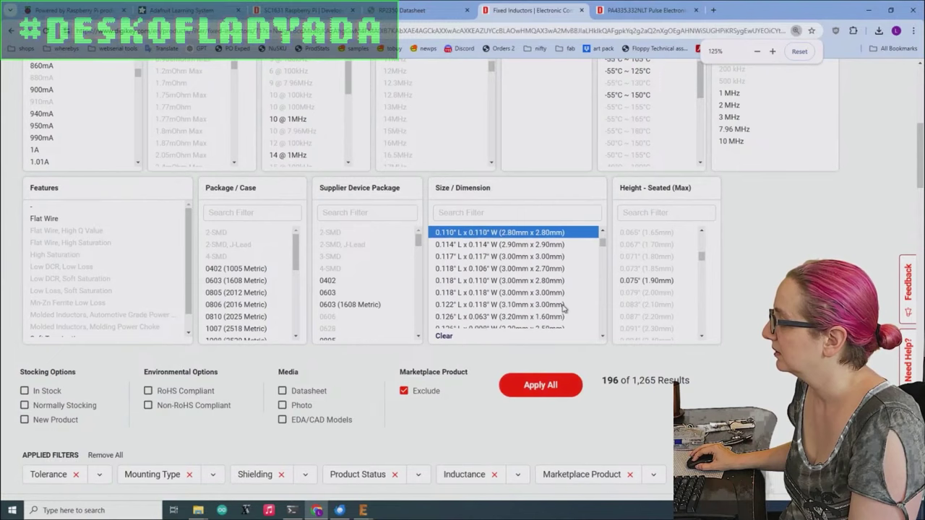
pyautogui.click(562, 384)
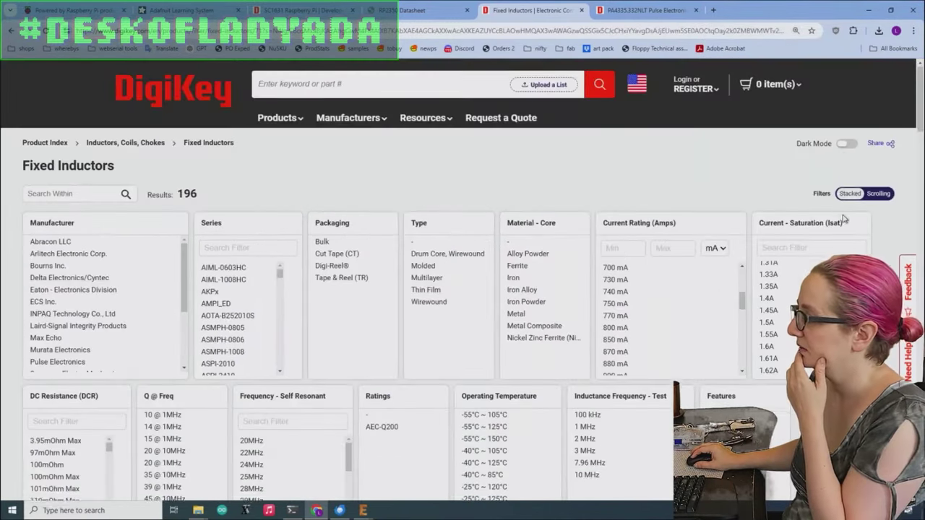
pyautogui.scroll(-3, 843, 217)
pyautogui.scroll(1, 843, 217)
pyautogui.scroll(-3, 857, 221)
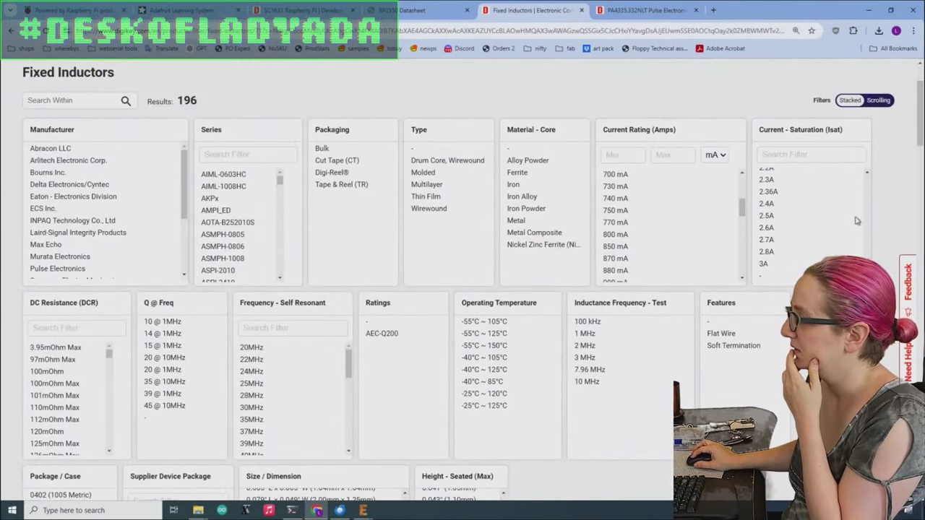
pyautogui.scroll(-10, 857, 220)
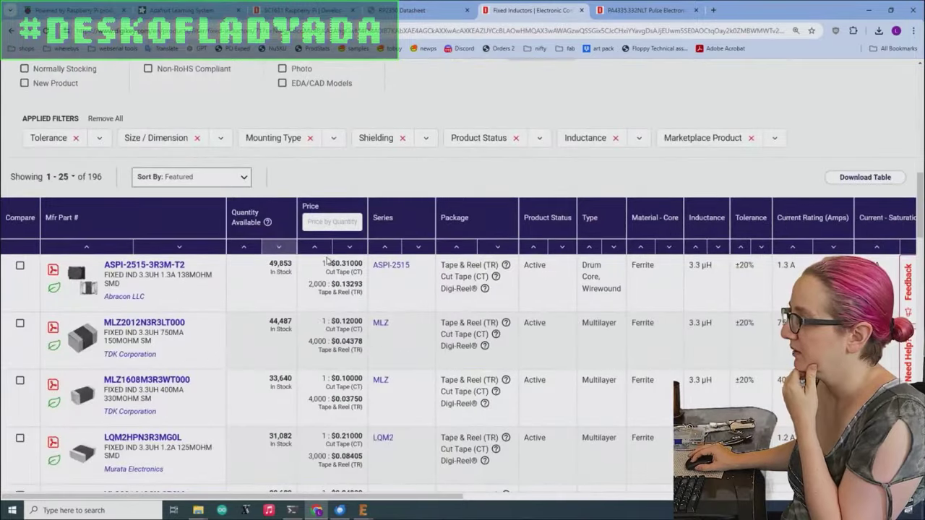
pyautogui.scroll(-9, 326, 261)
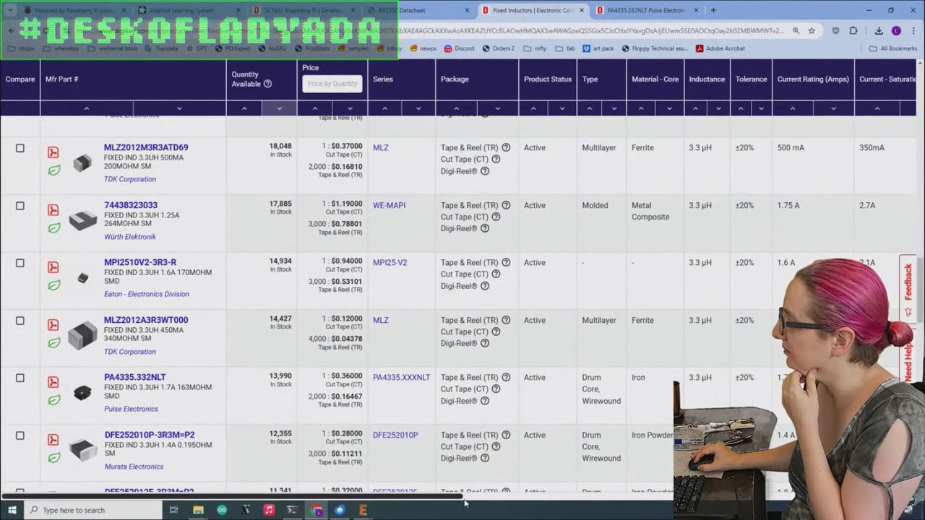
pyautogui.moveTo(458, 497); pyautogui.dragTo(887, 506)
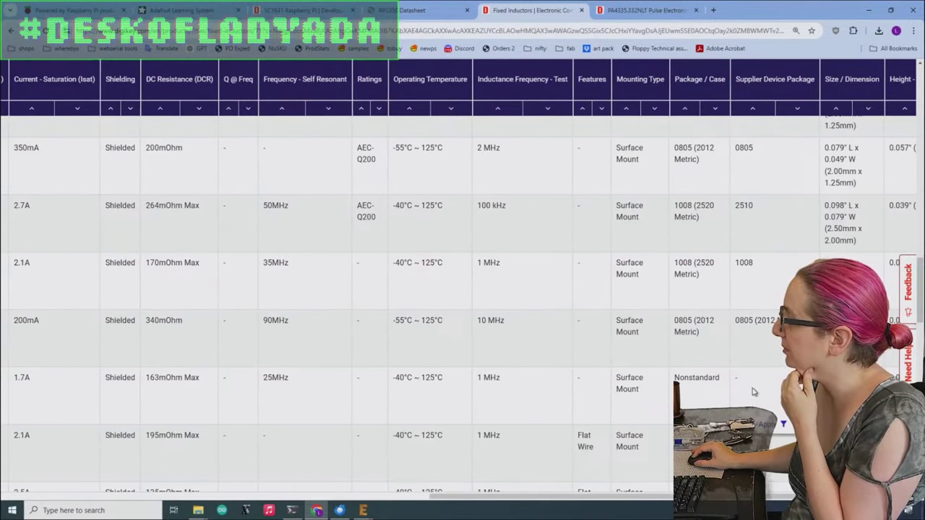
pyautogui.moveTo(539, 497); pyautogui.dragTo(217, 477)
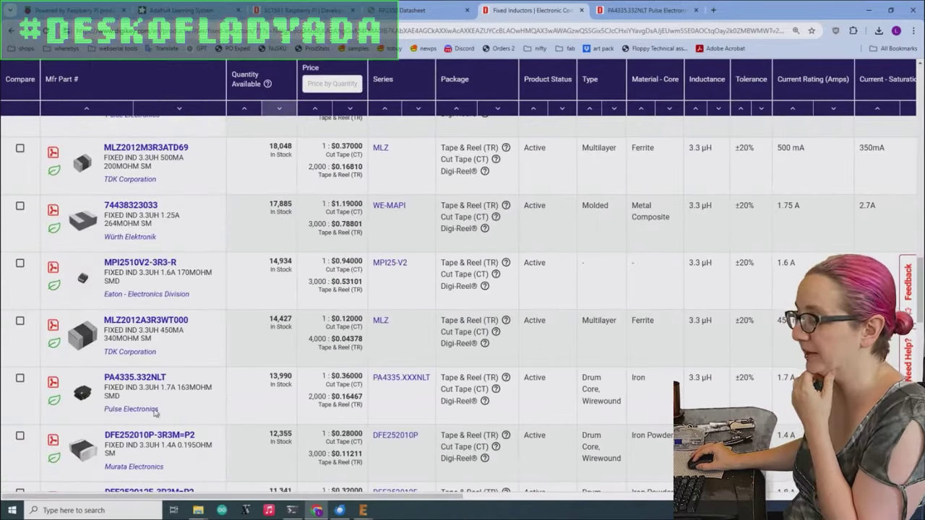
pyautogui.scroll(-3, 165, 211)
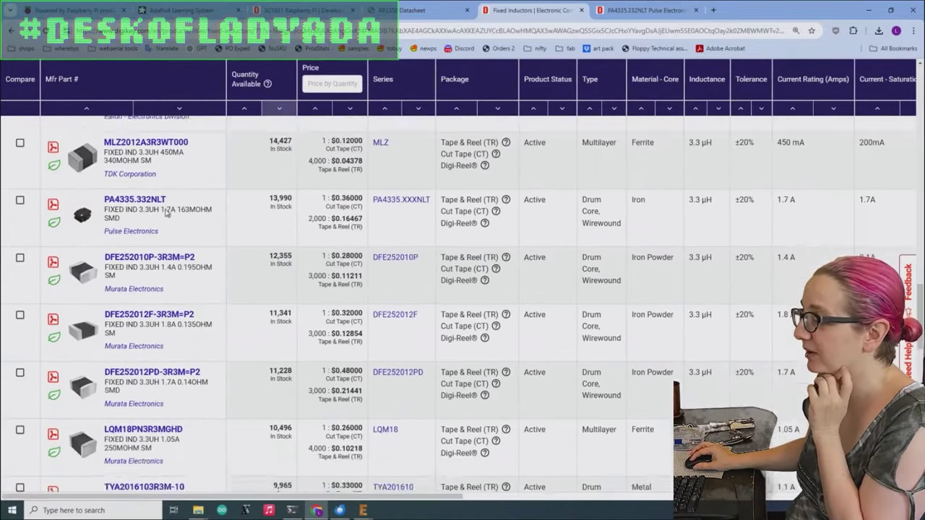
pyautogui.scroll(-3, 165, 211)
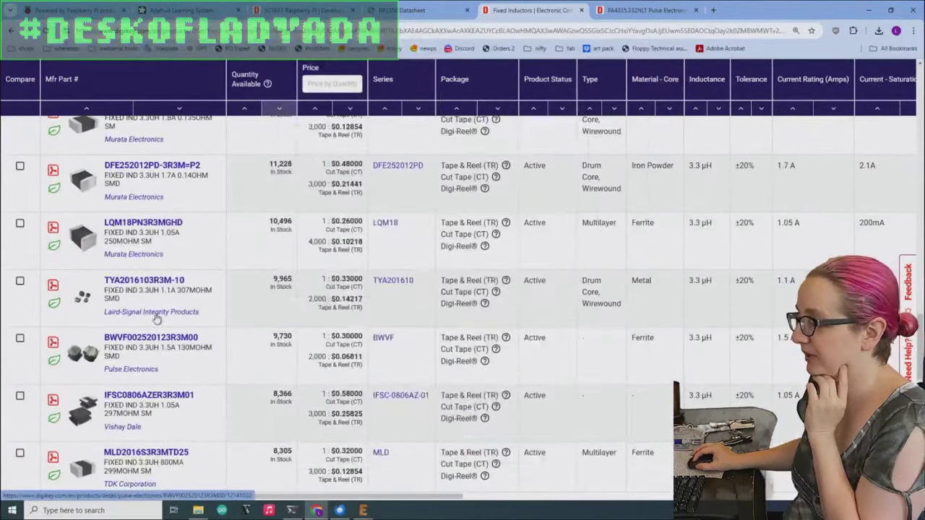
pyautogui.scroll(-5, 156, 320)
pyautogui.moveTo(85, 404)
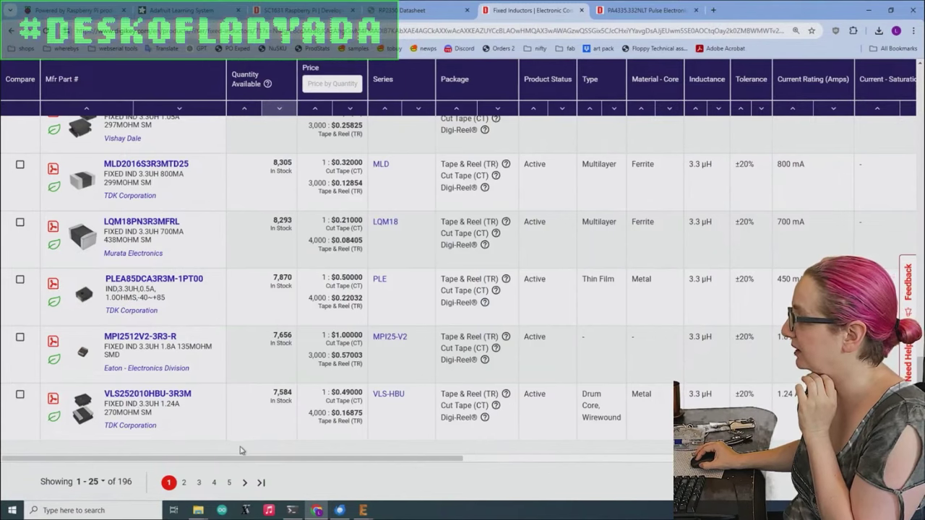
# Open the VLS252010HBU-3R3M and PA4335.332NLT product pages in new tabs
pyautogui.rightClick(123, 394)
pyautogui.click(181, 249)
pyautogui.scroll(5, 191, 320)
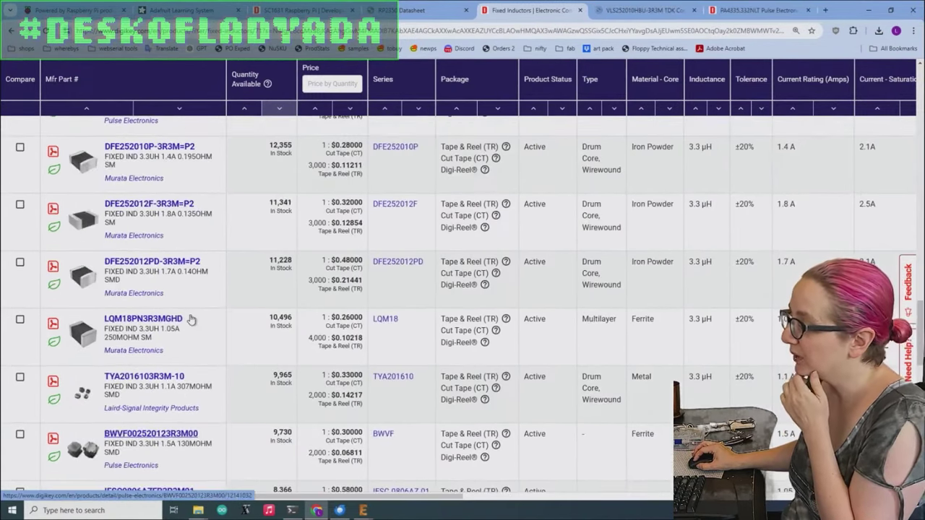
pyautogui.scroll(4, 191, 320)
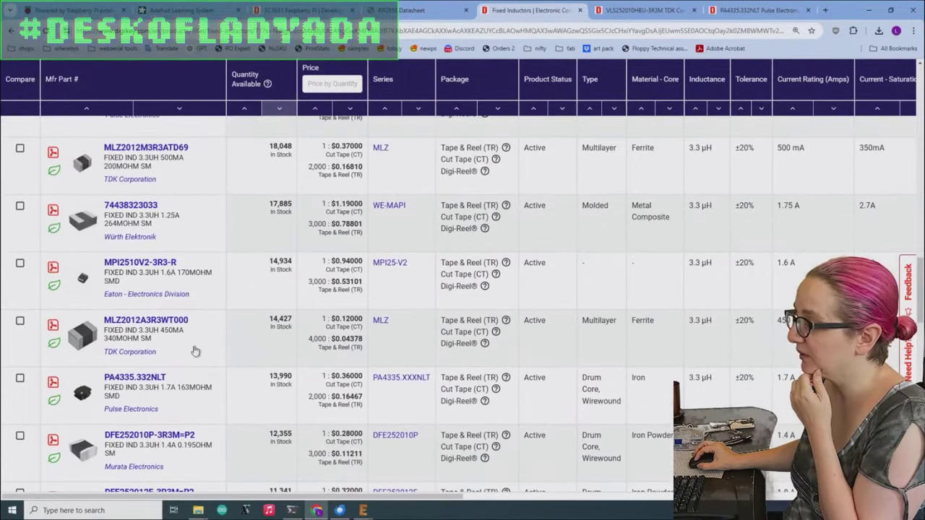
pyautogui.rightClick(138, 380)
pyautogui.click(174, 233)
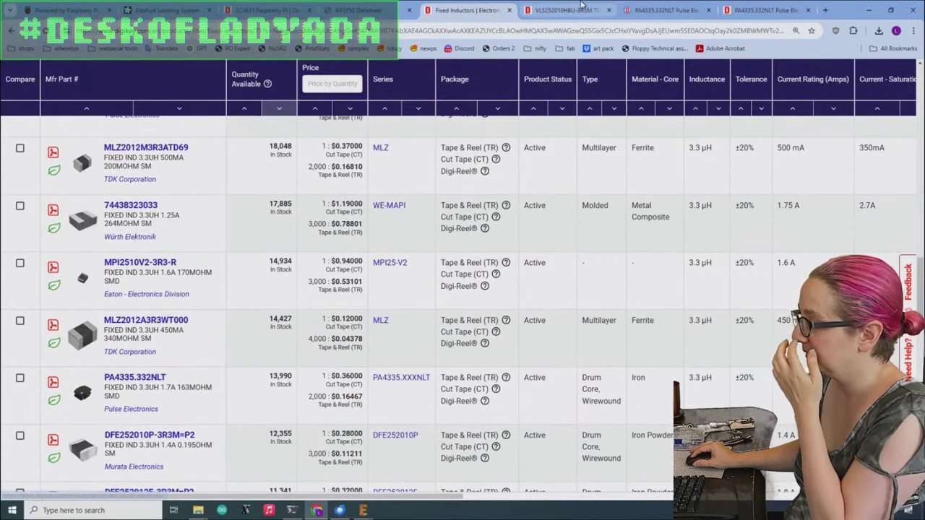
# Review the PA4335.332NLT page: 13,990 in stock, cut-tape pricing from $0.36
pyautogui.click(665, 10)
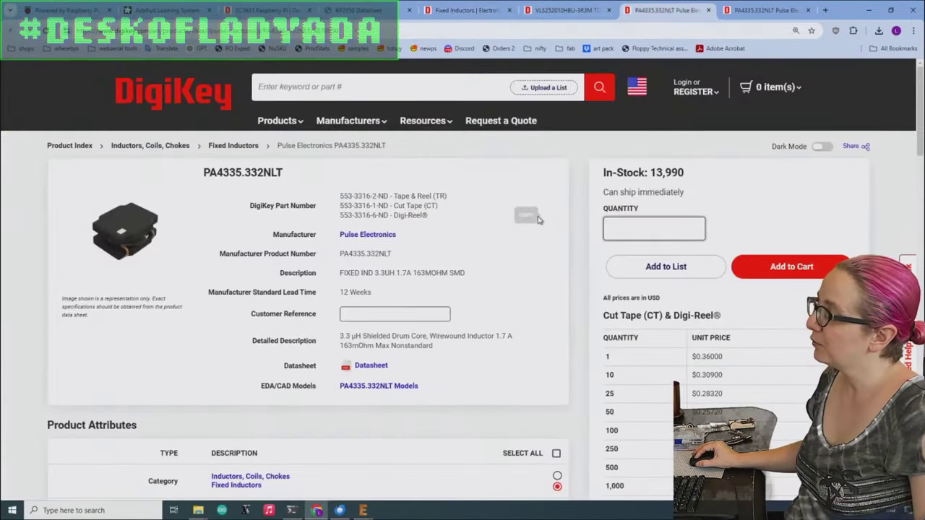
pyautogui.scroll(-2, 417, 195)
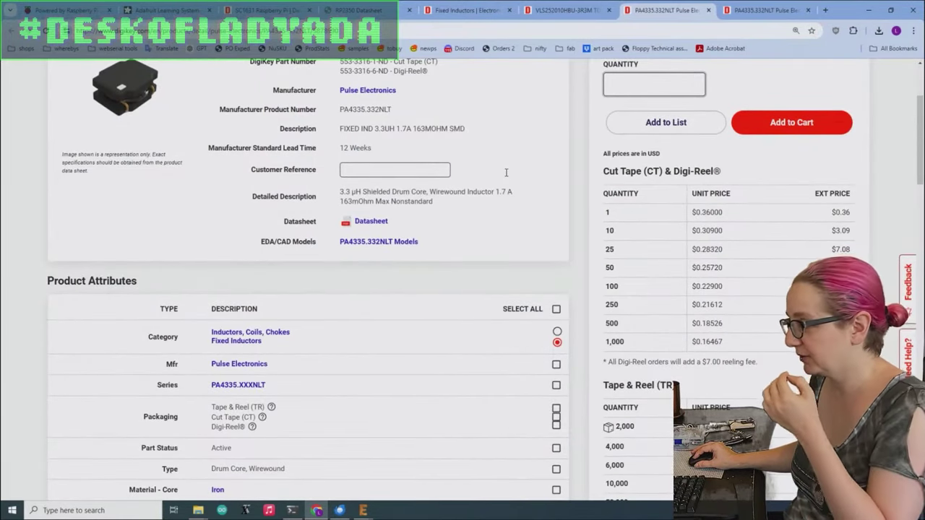
pyautogui.scroll(-3, 506, 190)
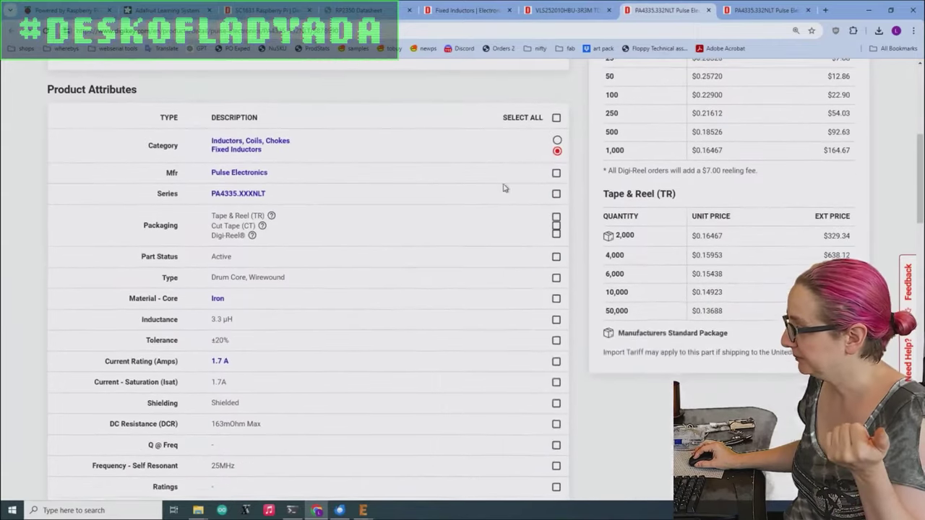
pyautogui.scroll(2, 504, 185)
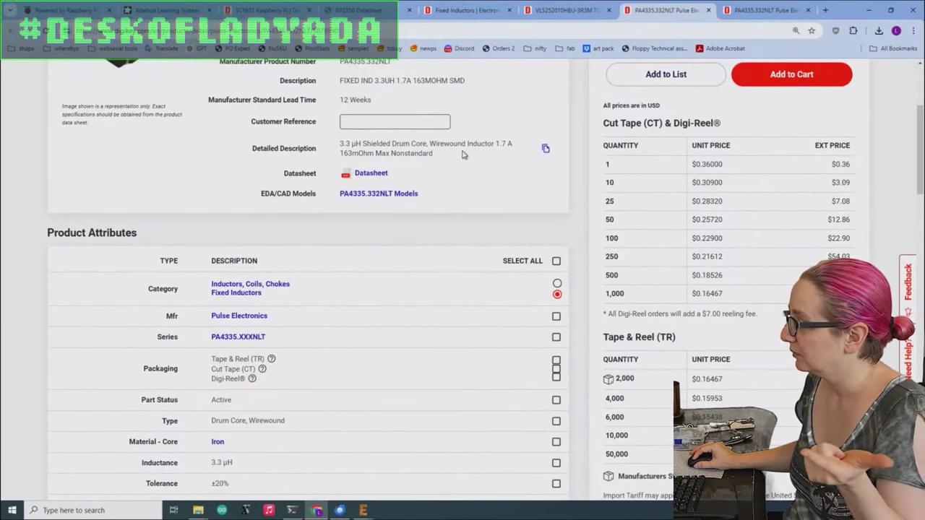
pyautogui.scroll(-2, 463, 155)
pyautogui.scroll(-2, 463, 154)
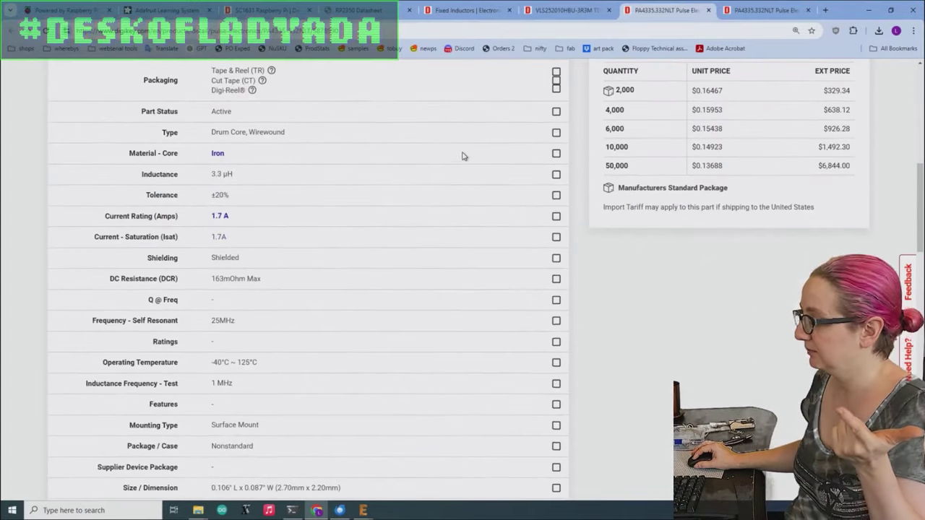
pyautogui.scroll(-1, 464, 158)
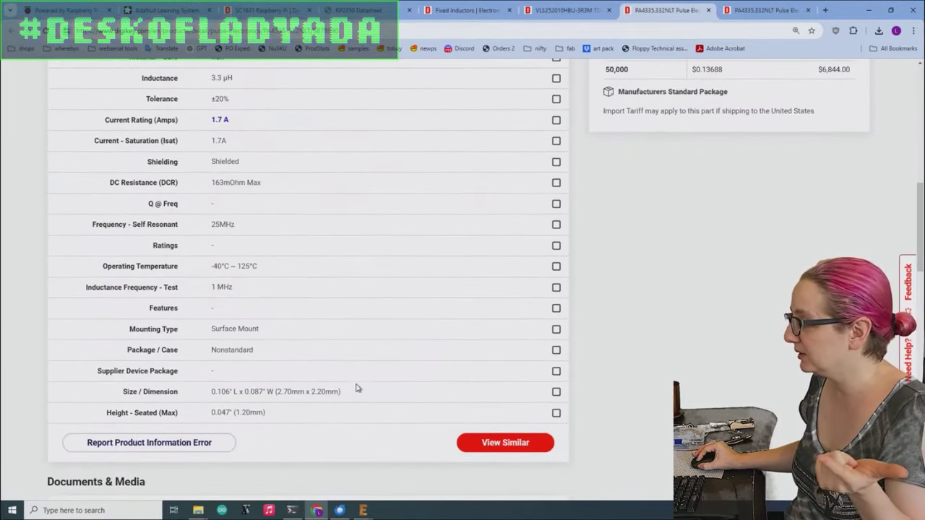
pyautogui.scroll(8, 400, 359)
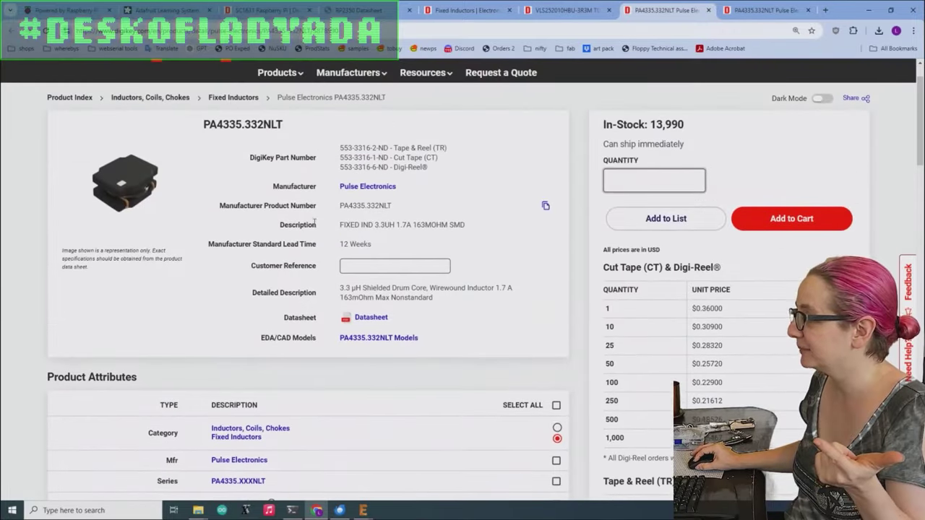
pyautogui.scroll(-2, 706, 349)
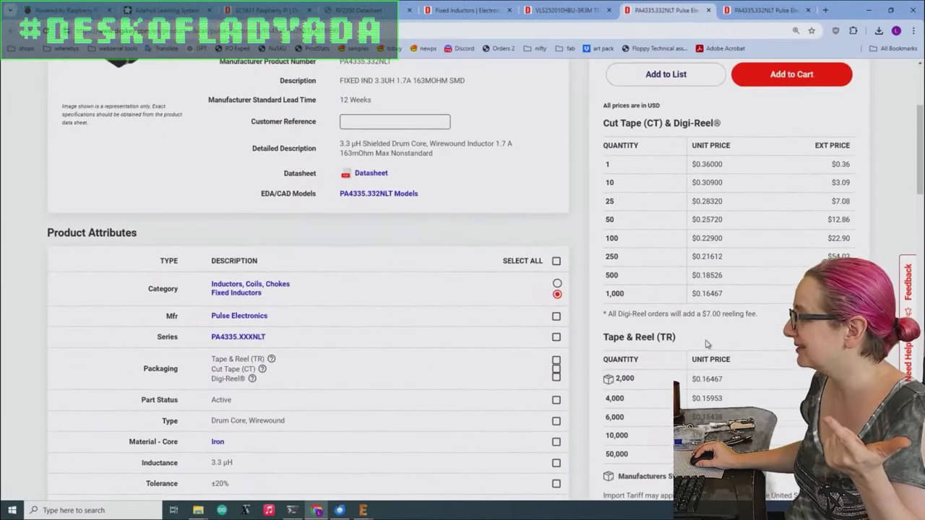
pyautogui.scroll(3, 697, 333)
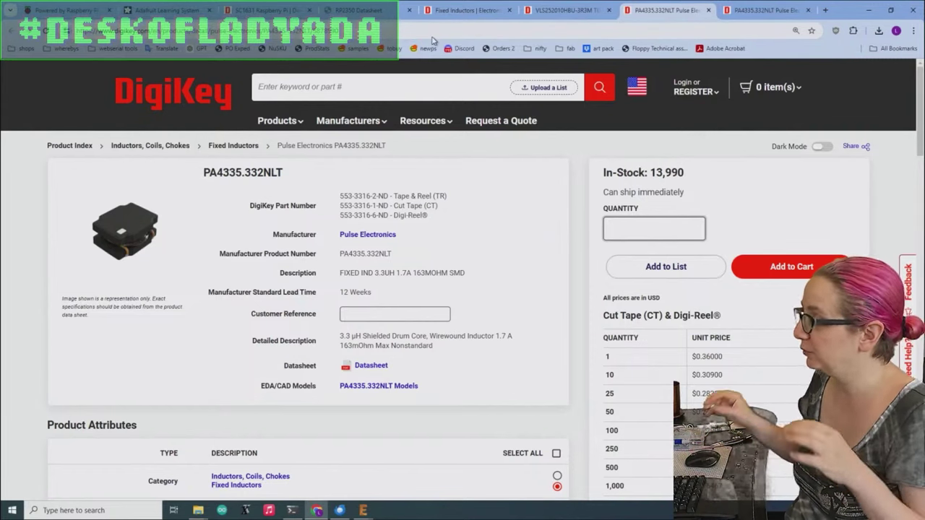
# Return to the RP2350 datasheet at page 445's Component Values inductor requirements
pyautogui.click(257, 10)
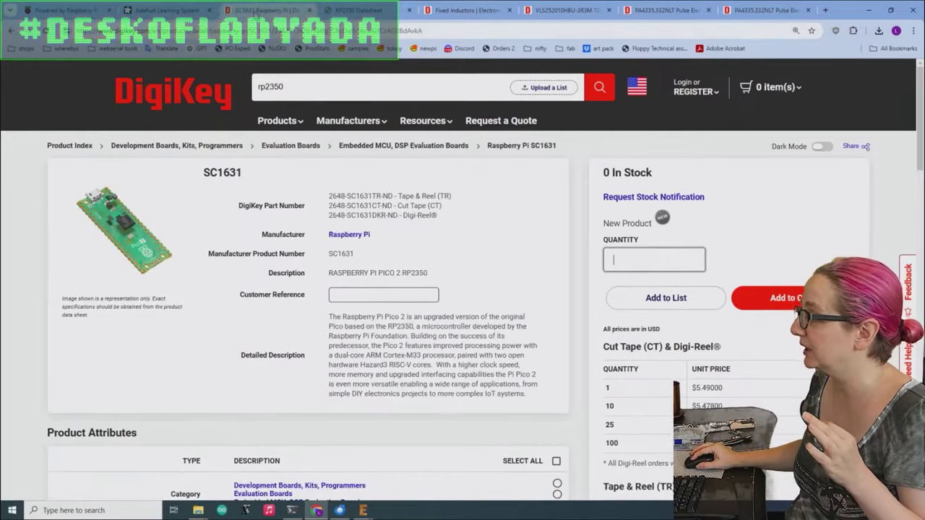
pyautogui.click(443, 10)
pyautogui.click(357, 10)
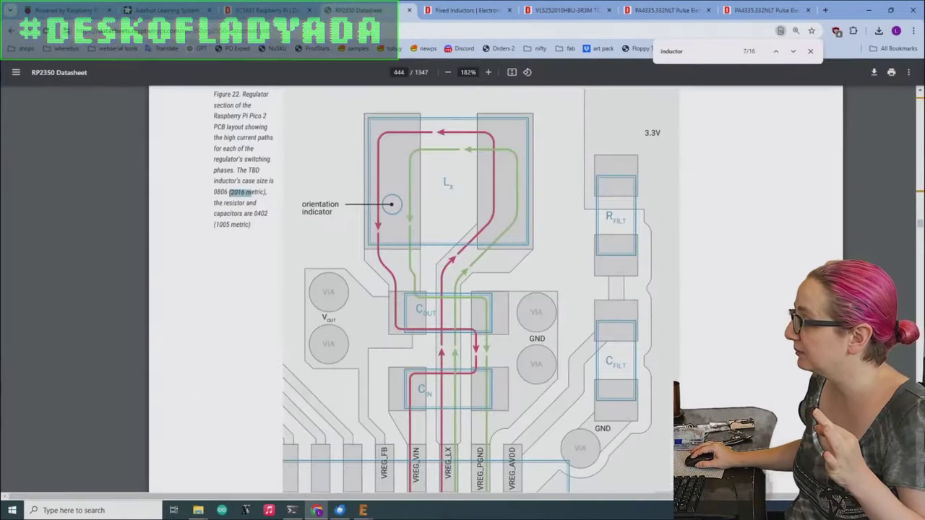
pyautogui.scroll(-8, 552, 282)
pyautogui.scroll(-10, 553, 282)
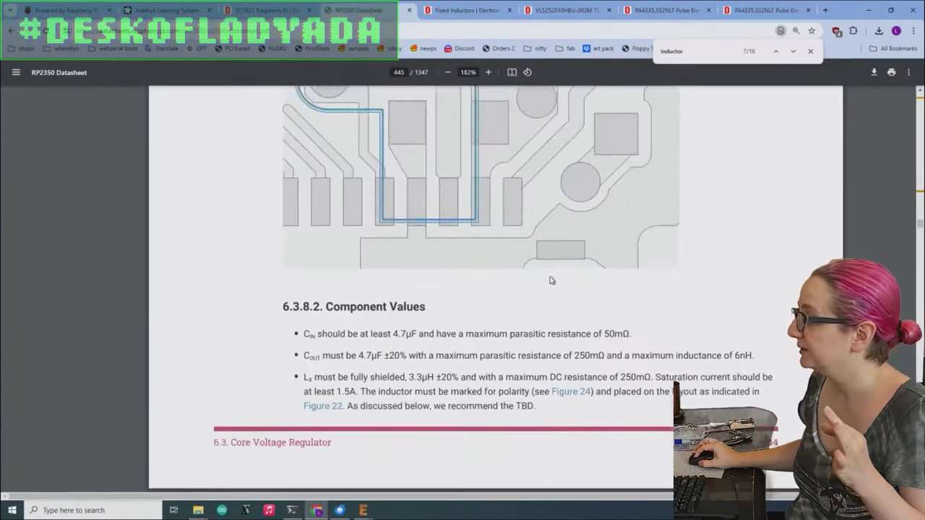